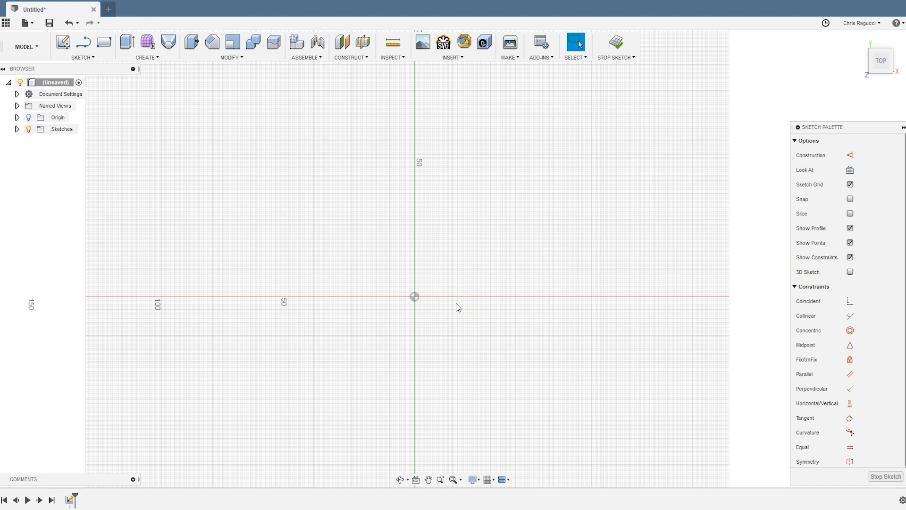
# - Add the Shell command to the sketch shortcuts and remove it again
pyautogui.press('s')
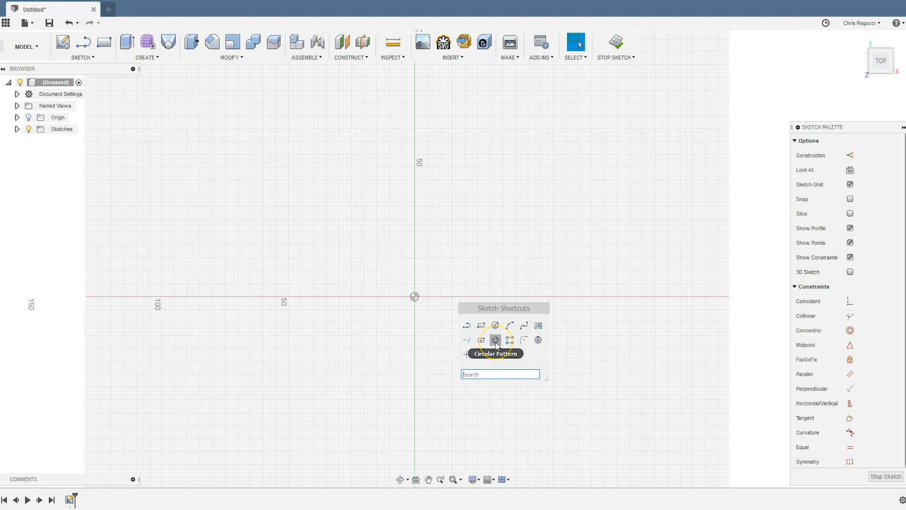
pyautogui.click(525, 343)
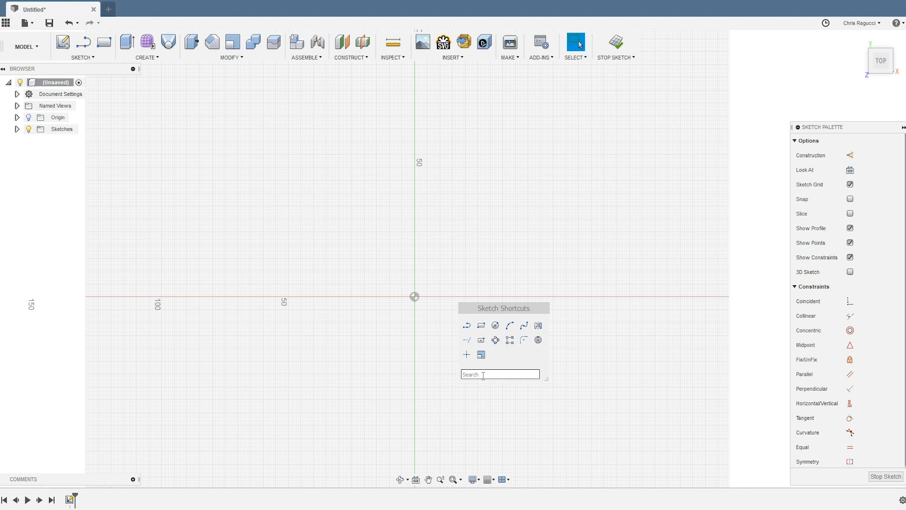
pyautogui.write('she')
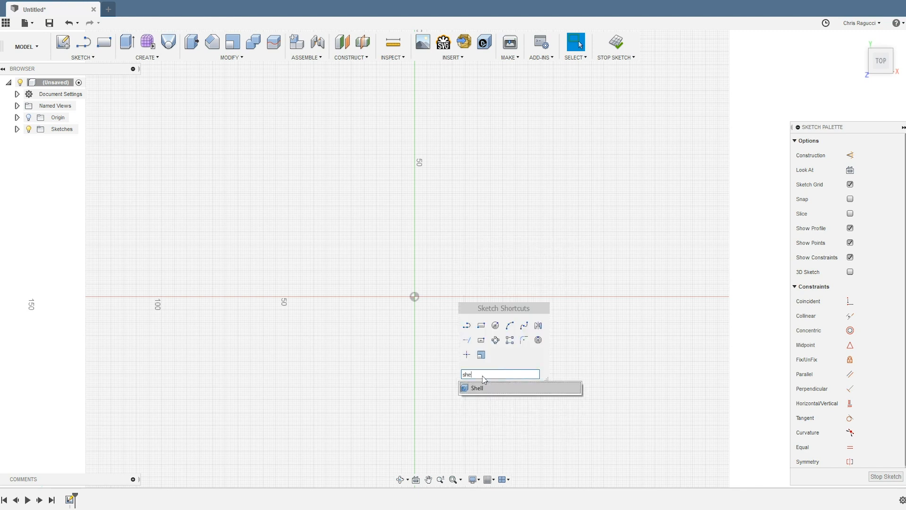
pyautogui.moveTo(487, 388)
pyautogui.click(576, 388)
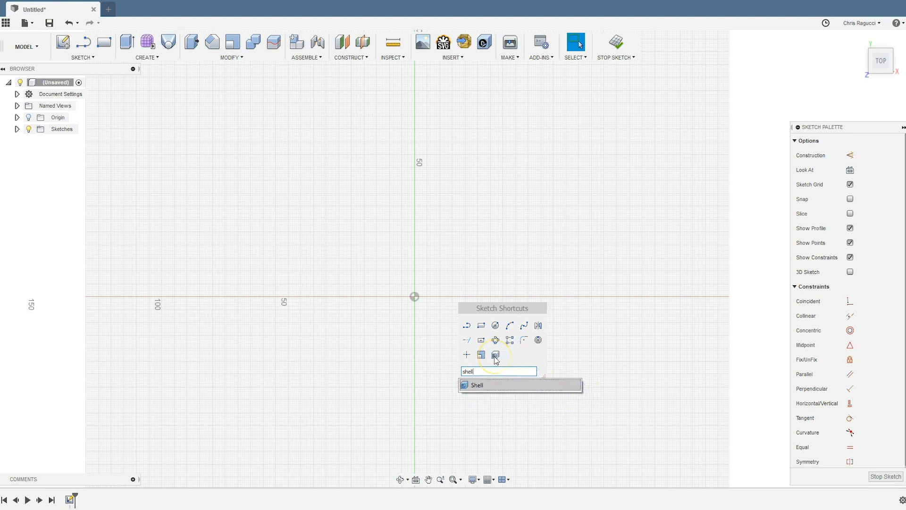
pyautogui.click(519, 354)
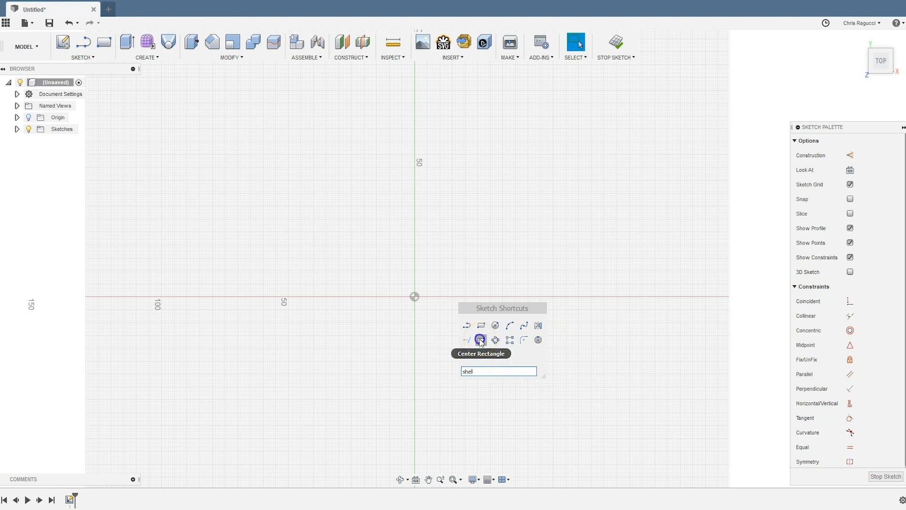
# - Sketch a center rectangle 100 mm wide and 150 mm high from the origin and finish the sketch
pyautogui.click(481, 341)
pyautogui.click(415, 297)
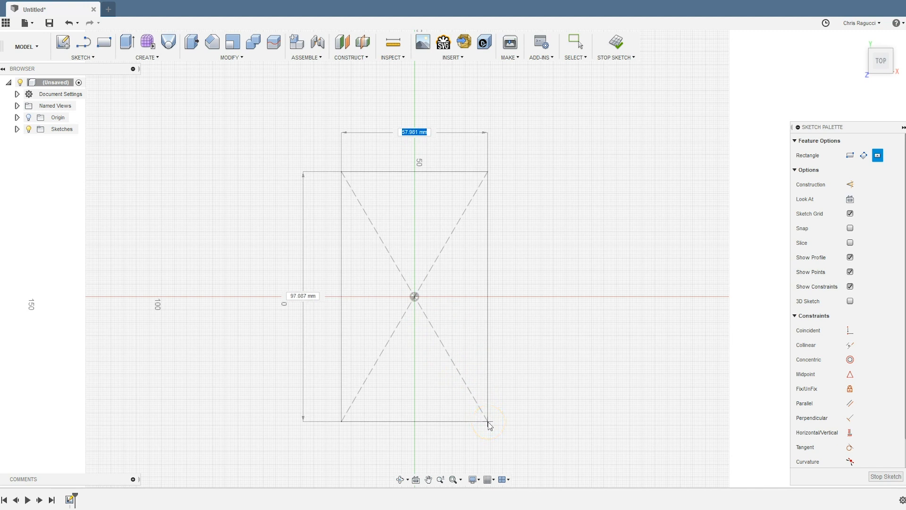
pyautogui.press('Tab')
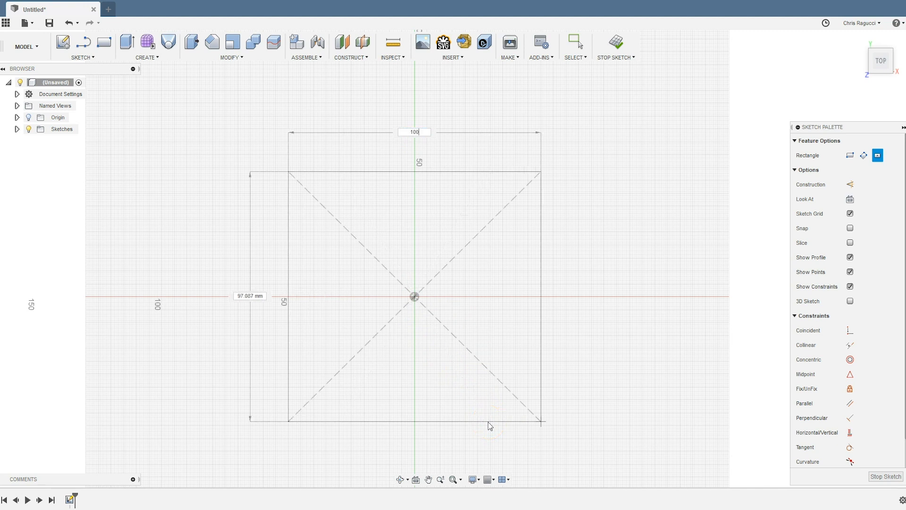
pyautogui.press('Tab')
pyautogui.write('100')
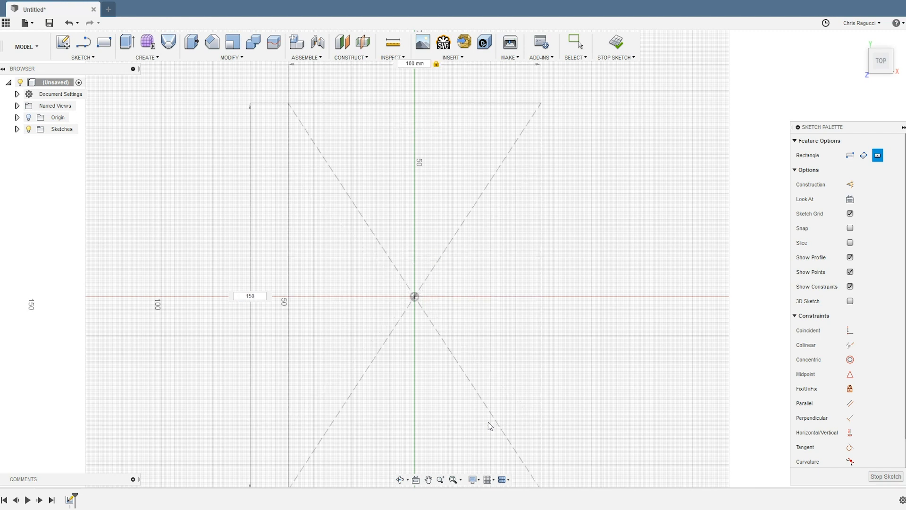
pyautogui.press('Return')
pyautogui.scroll(-1, 542, 343)
pyautogui.moveTo(574, 373); pyautogui.dragTo(562, 346, button='middle')
pyautogui.click(874, 478)
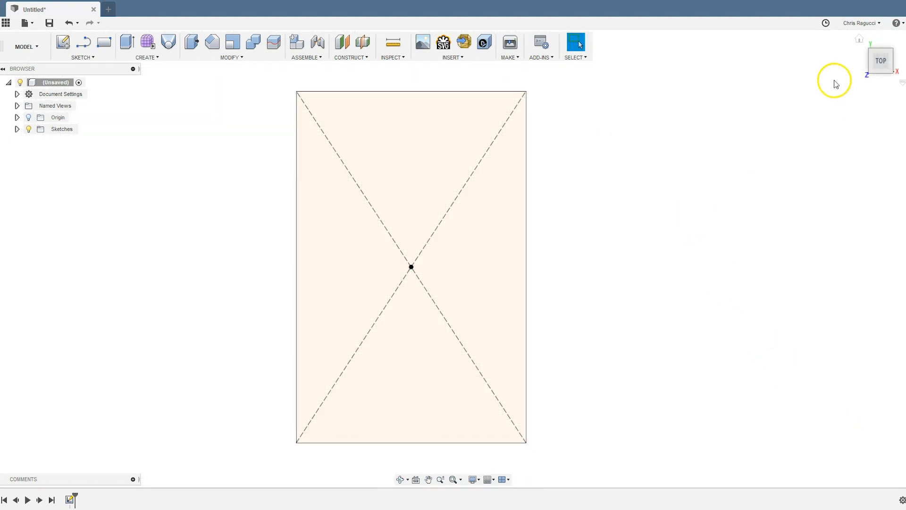
# - Extrude the rectangle profile upward 75 mm into a solid box
pyautogui.click(859, 39)
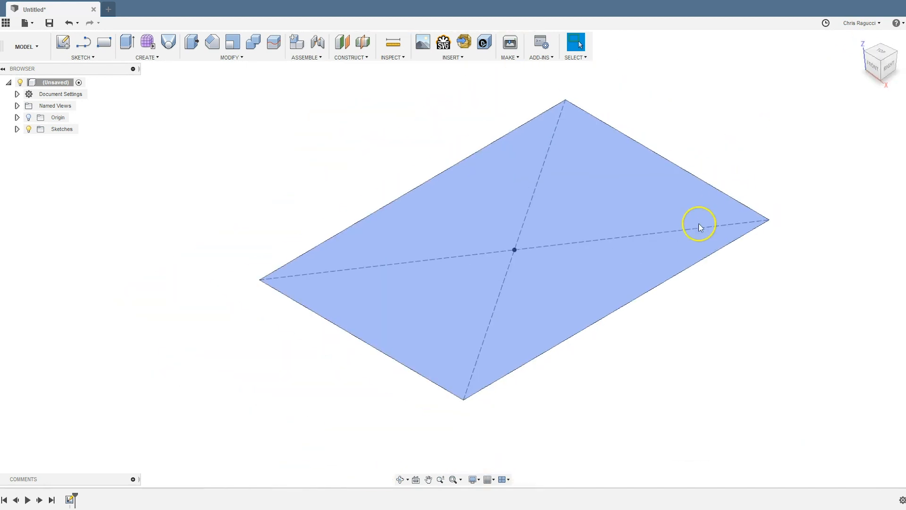
pyautogui.moveTo(705, 207); pyautogui.dragTo(615, 271, button='middle')
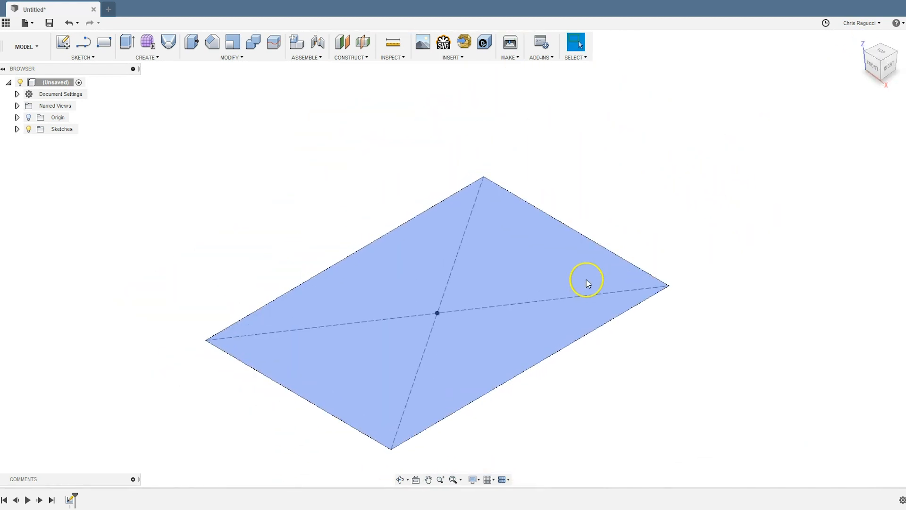
pyautogui.press('e')
pyautogui.click(512, 216)
pyautogui.moveTo(433, 301); pyautogui.dragTo(461, 262)
pyautogui.write('75')
pyautogui.press('Return')
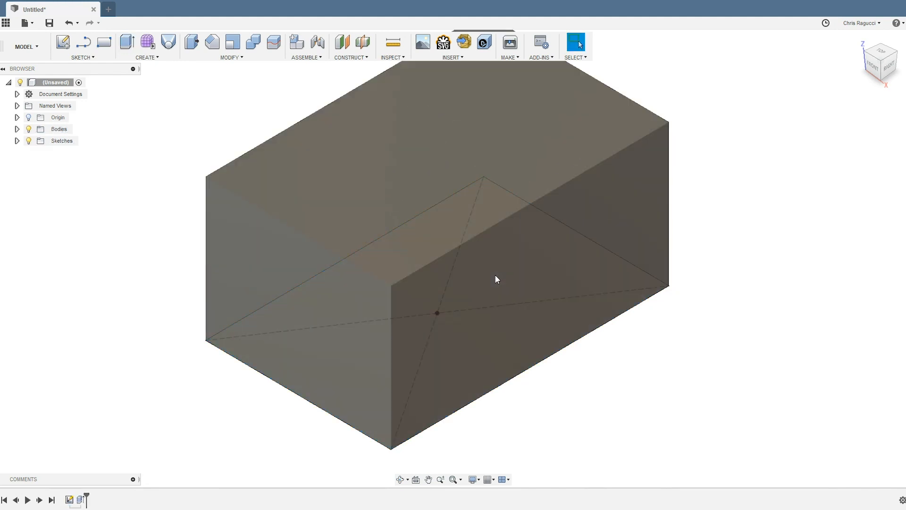
# - Create a sketch on the box's long right-hand face and project the face's outline into it
pyautogui.scroll(-1, 501, 248)
pyautogui.moveTo(517, 221); pyautogui.dragTo(517, 246, button='middle')
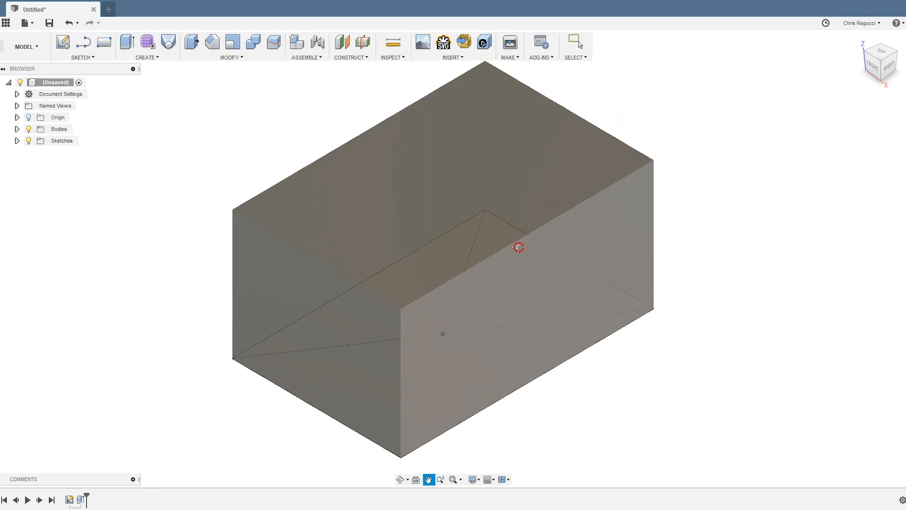
pyautogui.scroll(-1, 519, 249)
pyautogui.moveTo(520, 245)
pyautogui.keyDown('shift'); pyautogui.mouseDown(button='middle')
pyautogui.moveTo(518, 255)
pyautogui.moveTo(514, 242)
pyautogui.mouseUp(button='middle'); pyautogui.keyUp('shift')
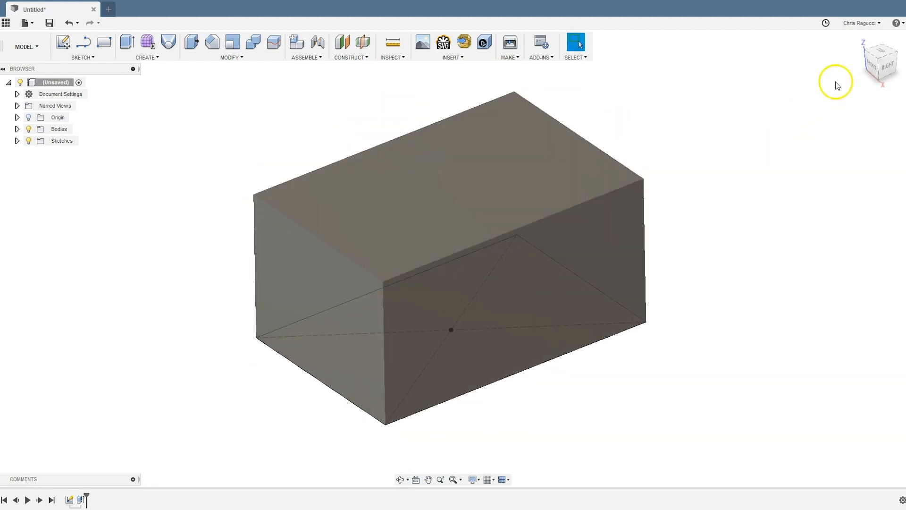
pyautogui.click(861, 41)
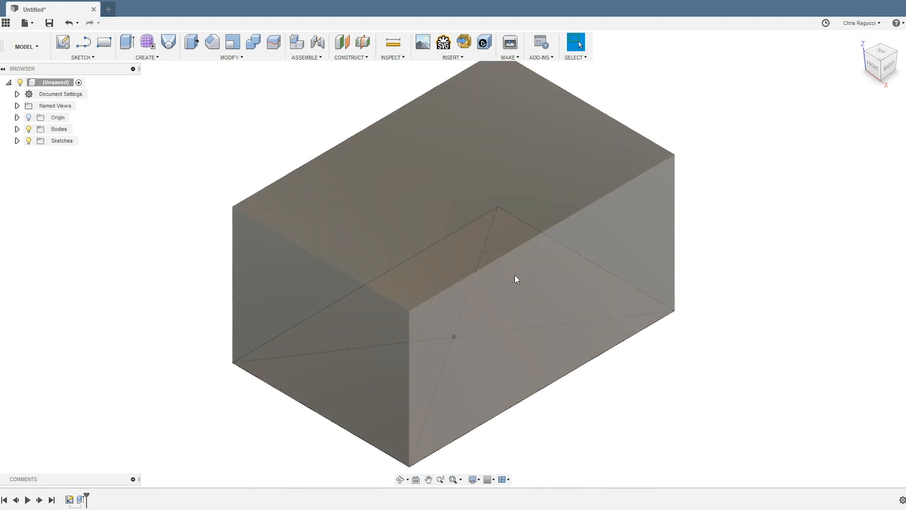
pyautogui.click(890, 66)
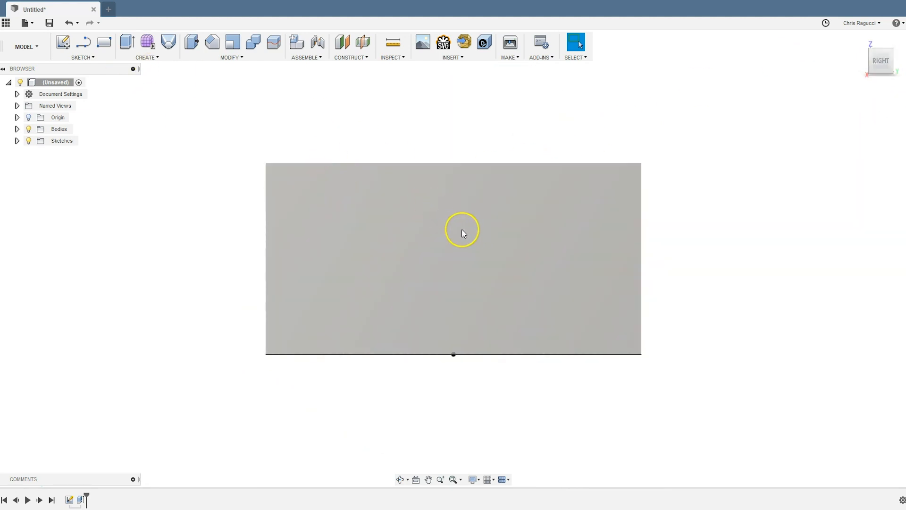
pyautogui.click(462, 230)
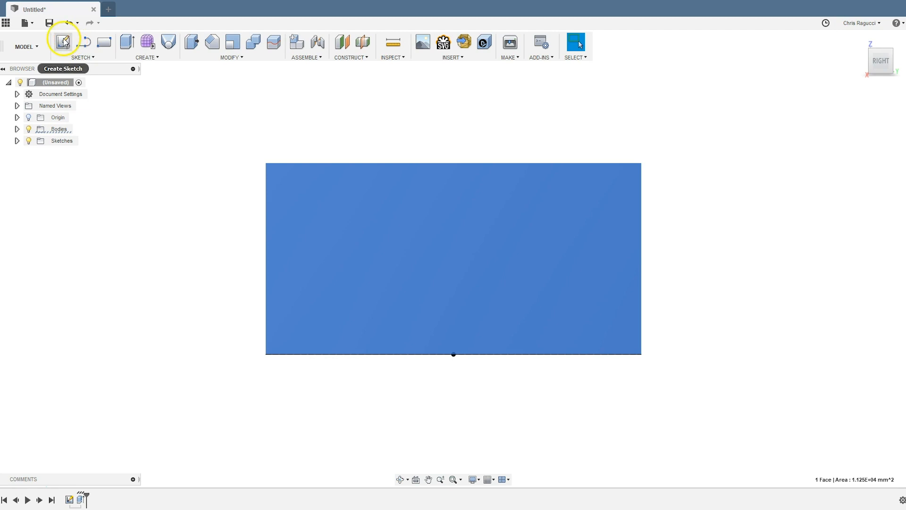
pyautogui.click(64, 43)
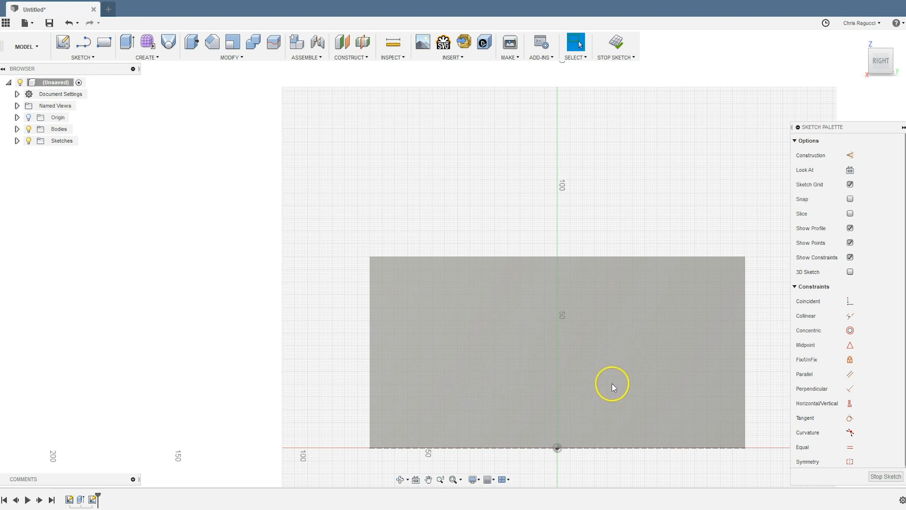
pyautogui.press('p')
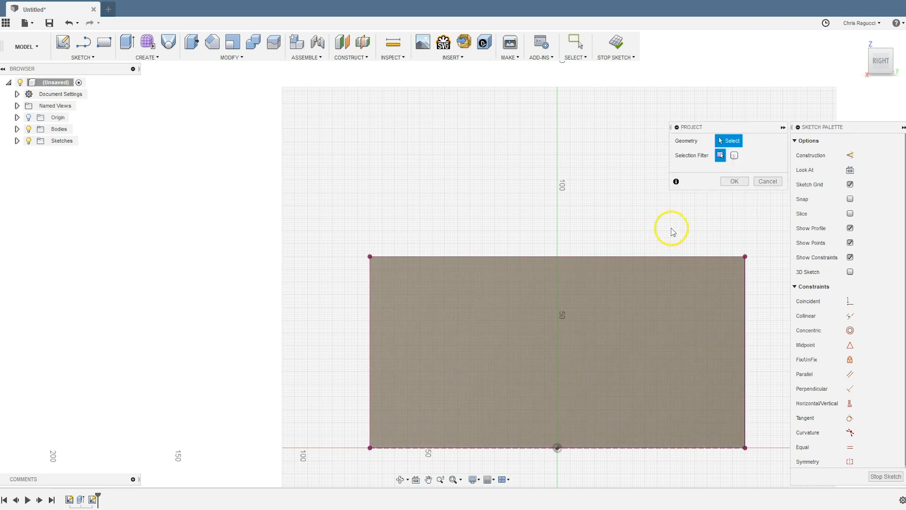
pyautogui.click(735, 182)
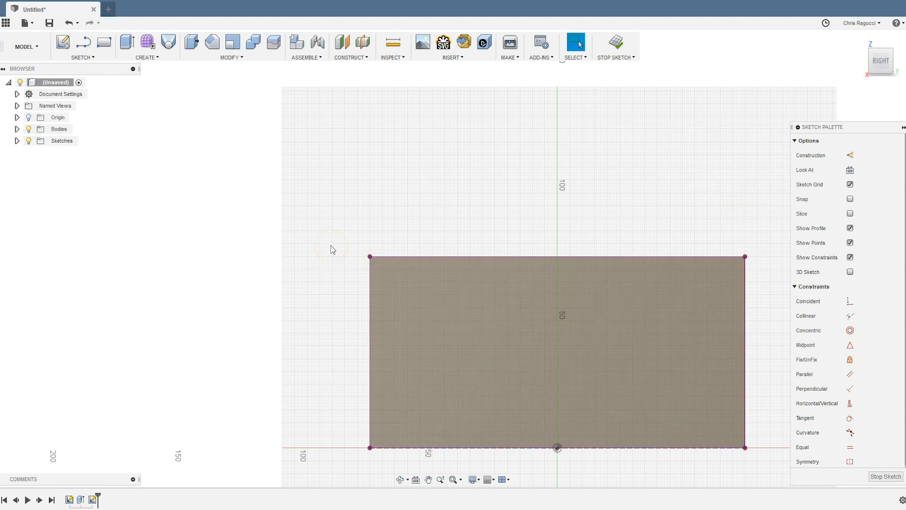
# - Draw a slanted line from the face's upper front corner to the lower edge, about 20 mm in from the front, and finish the sketch
pyautogui.press('l')
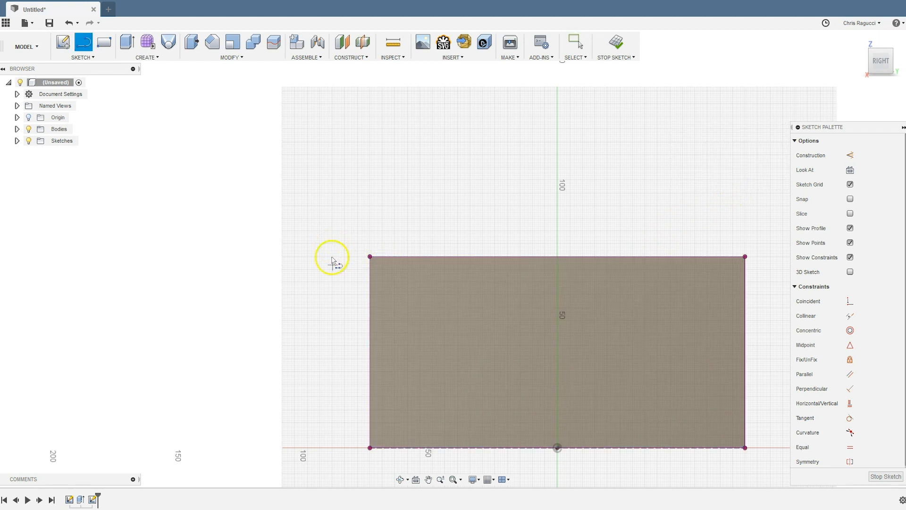
pyautogui.click(370, 256)
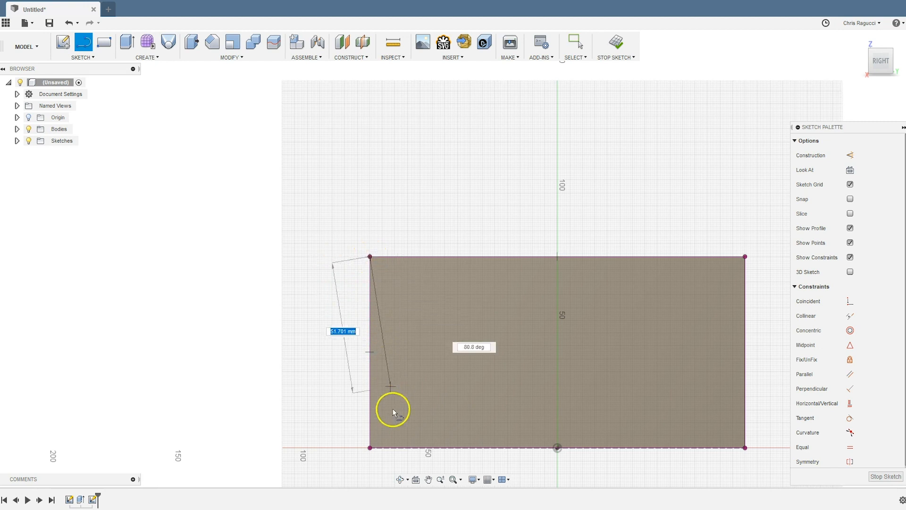
pyautogui.click(420, 448)
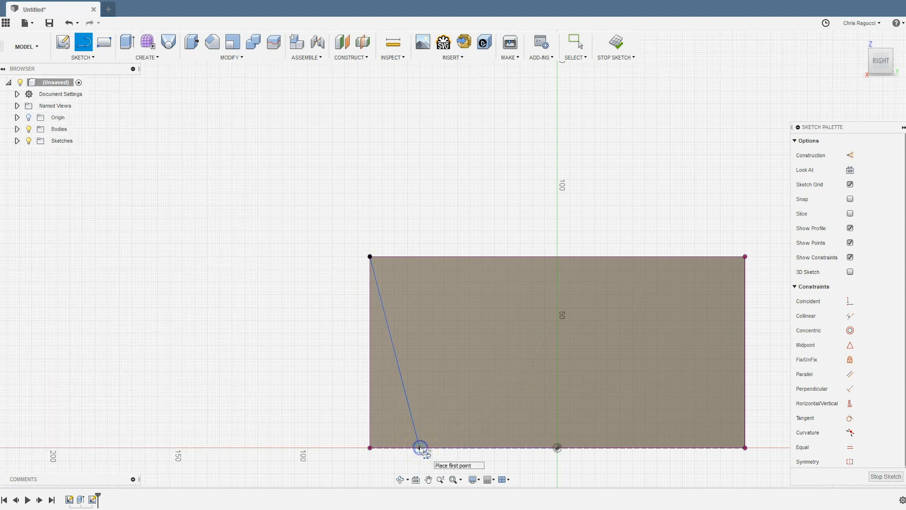
pyautogui.press('Escape')
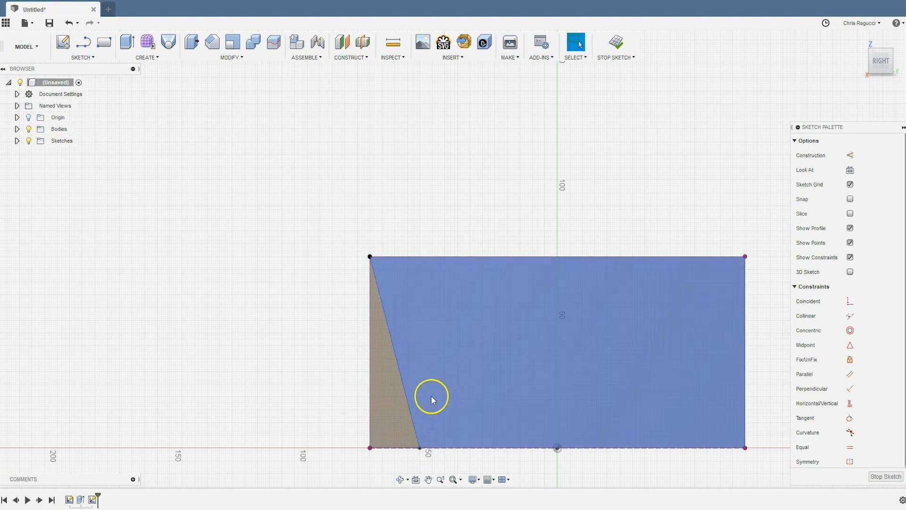
pyautogui.click(877, 477)
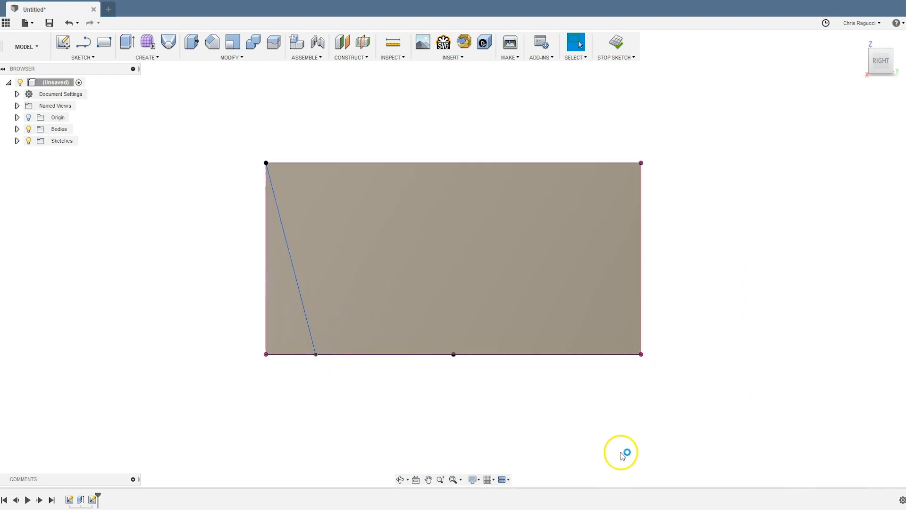
# - Extrude the triangular front profile as a cut through the whole box, with the extent set to All
pyautogui.click(860, 38)
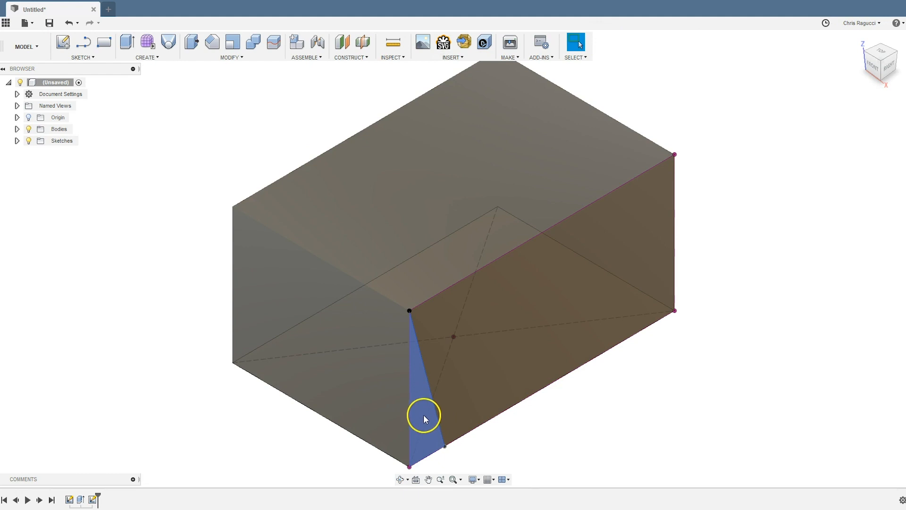
pyautogui.click(423, 416)
pyautogui.press('e')
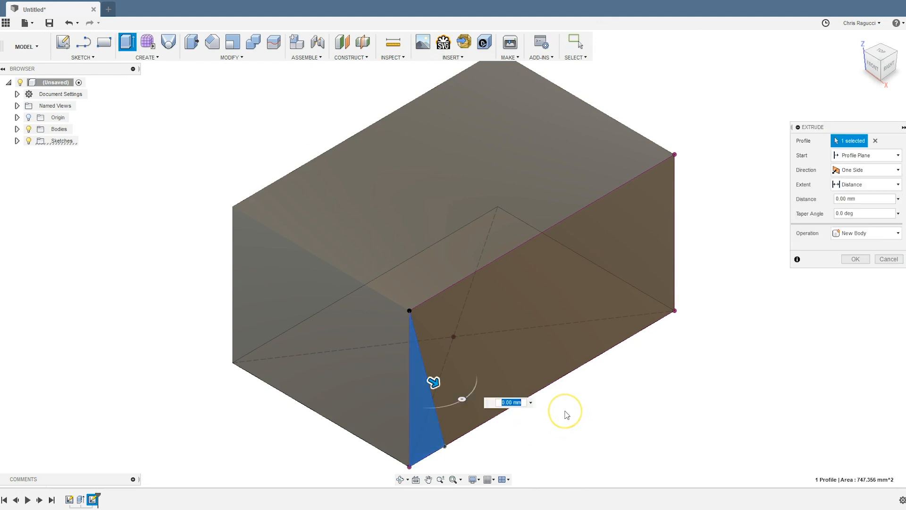
pyautogui.moveTo(434, 381); pyautogui.dragTo(242, 286)
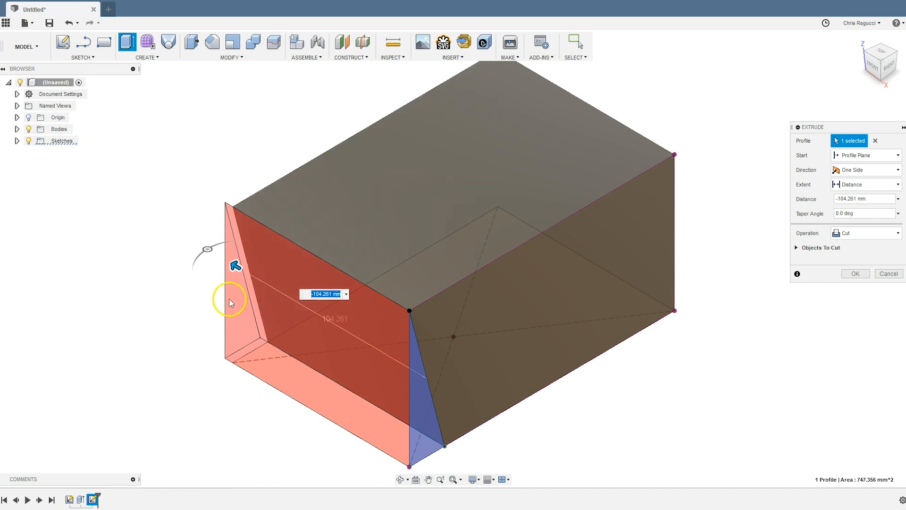
pyautogui.moveTo(236, 264); pyautogui.dragTo(278, 298)
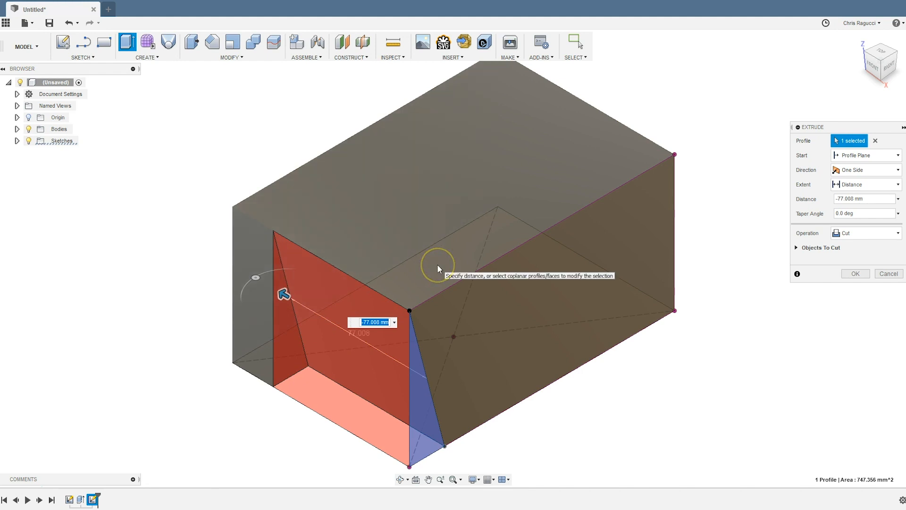
pyautogui.moveTo(283, 293); pyautogui.dragTo(232, 291)
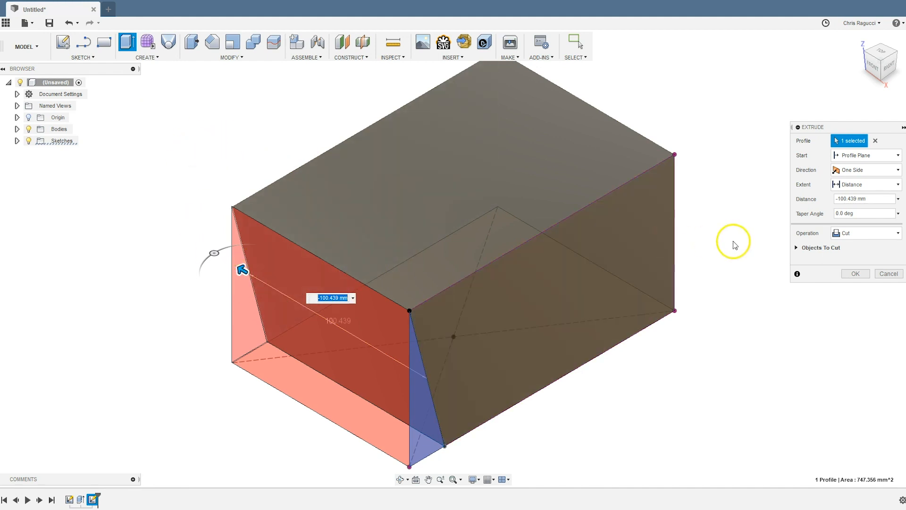
pyautogui.click(859, 184)
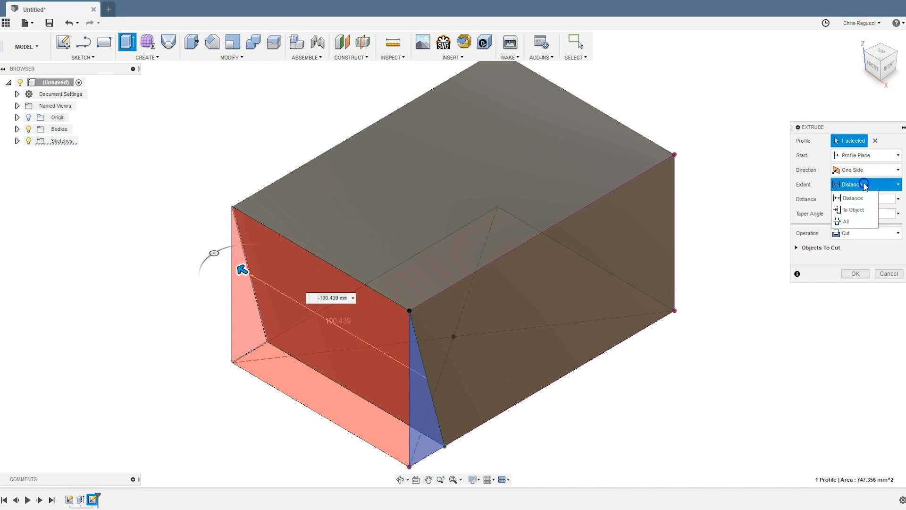
pyautogui.click(848, 221)
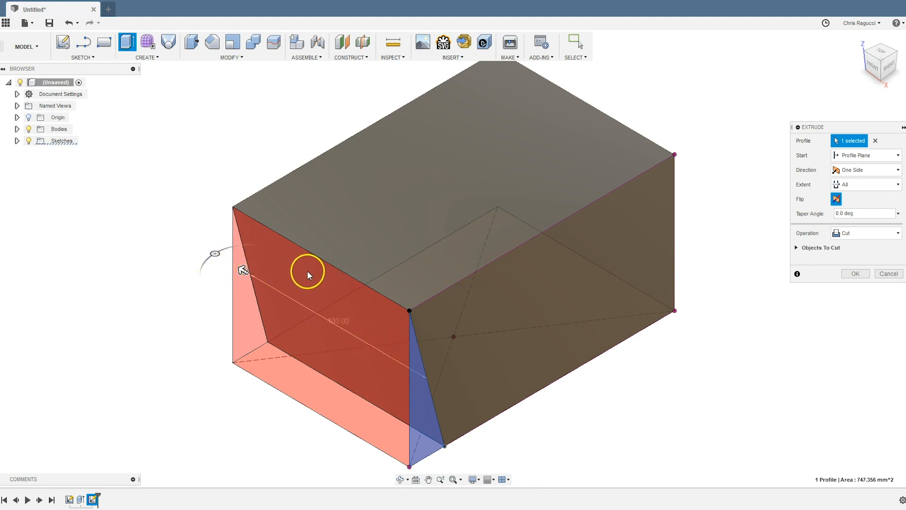
pyautogui.click(847, 273)
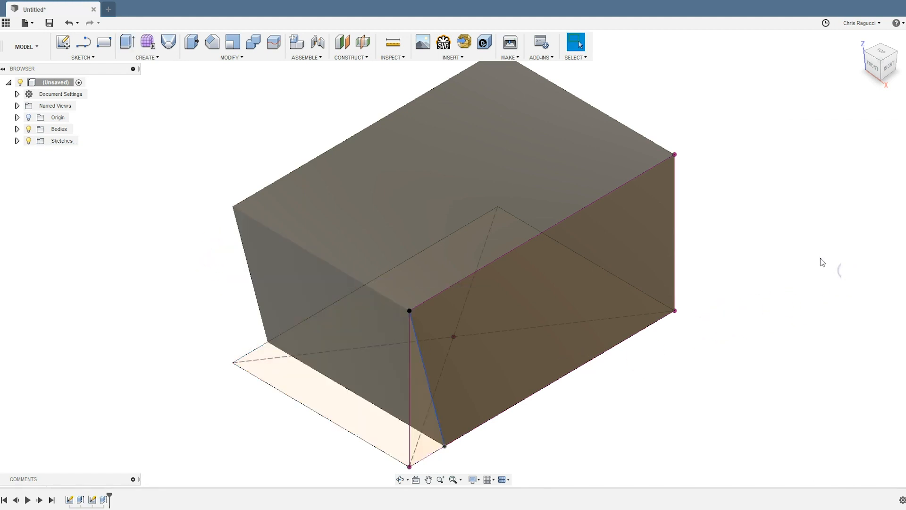
# - Expand the list of sketches and hide the side-face sketch used for the cut
pyautogui.click(17, 140)
pyautogui.click(37, 163)
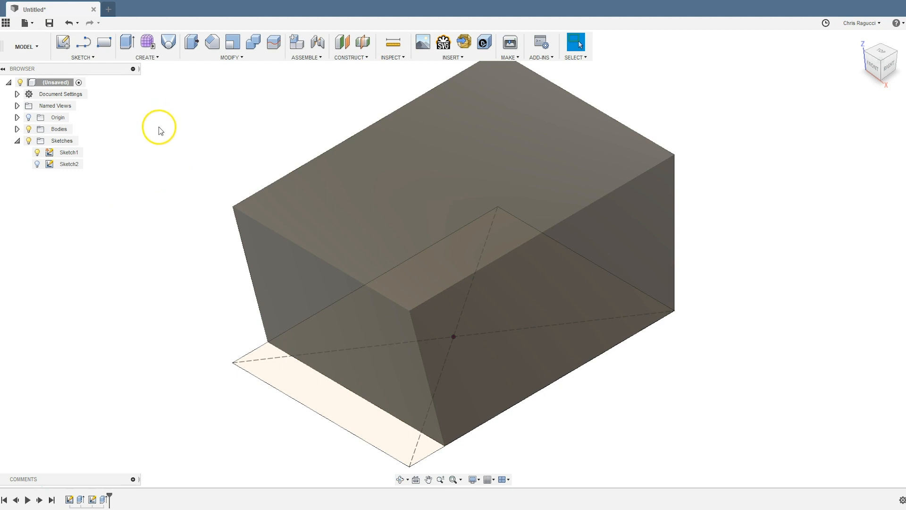
pyautogui.click(881, 53)
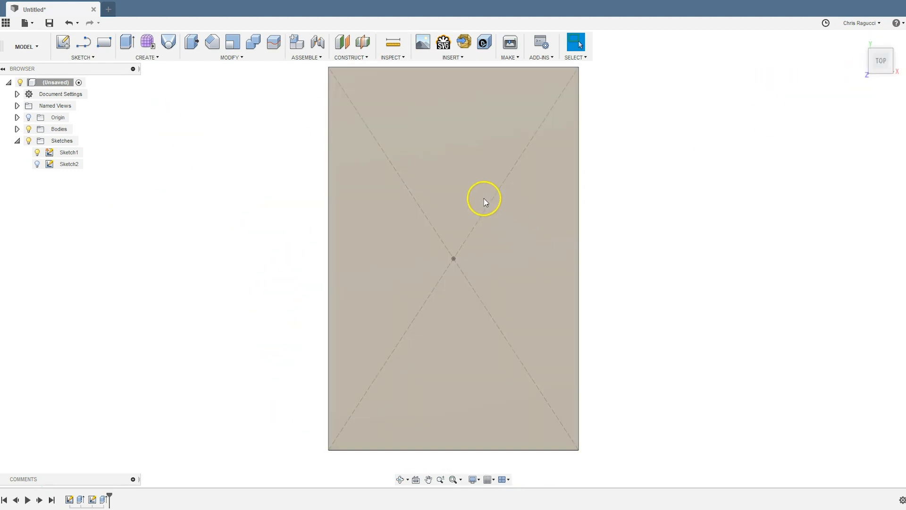
# - Shell the box from its top face with an inside wall thickness of 3 mm
pyautogui.click(233, 58)
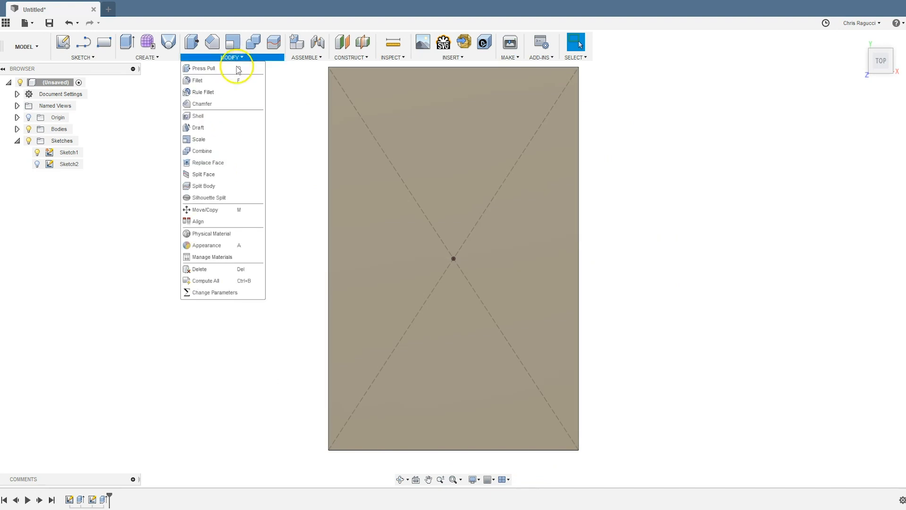
pyautogui.click(240, 155)
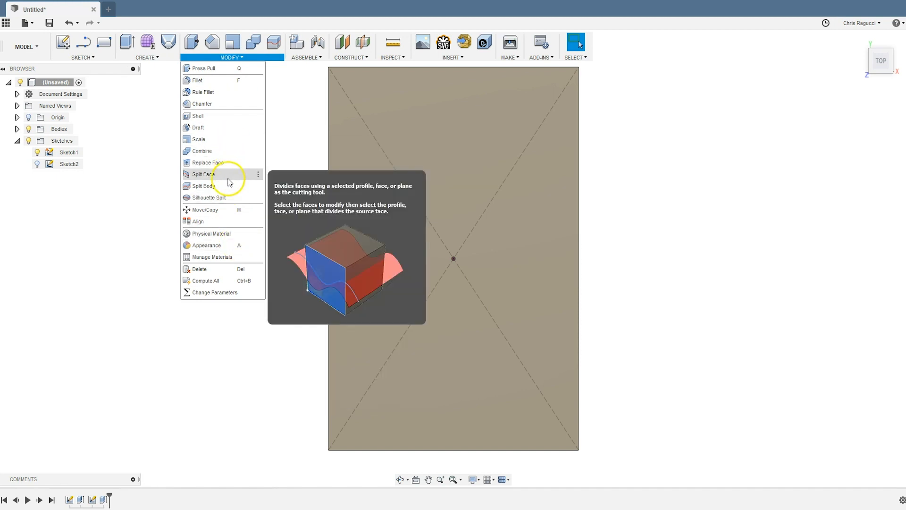
pyautogui.click(231, 123)
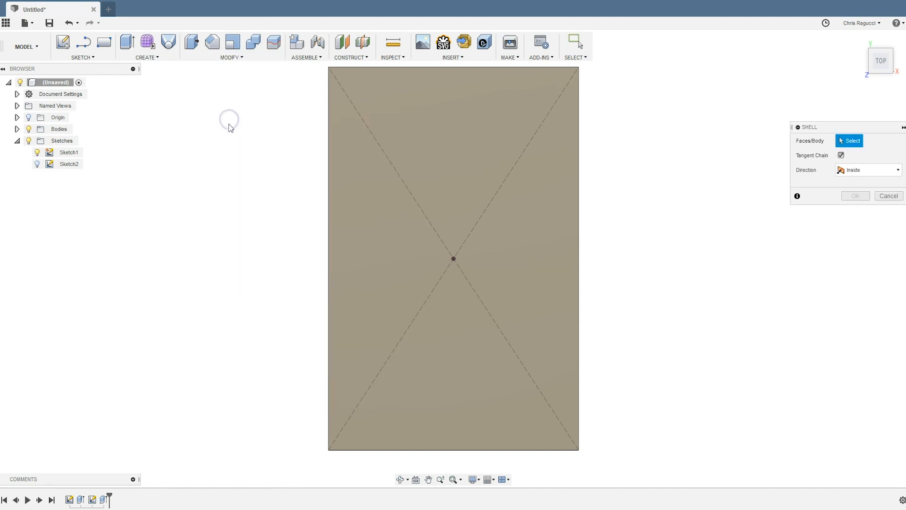
pyautogui.click(451, 208)
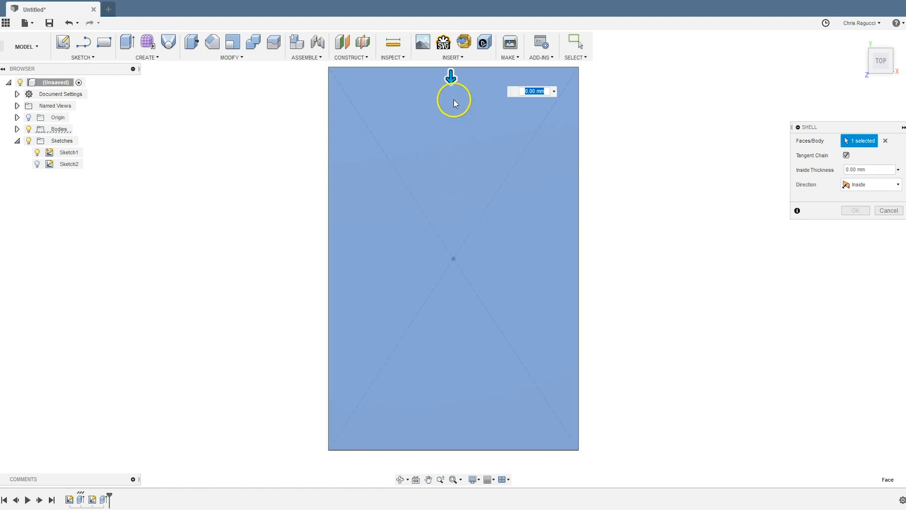
pyautogui.moveTo(450, 83)
pyautogui.mouseDown()
pyautogui.moveTo(442, 140)
pyautogui.moveTo(442, 98)
pyautogui.mouseUp()
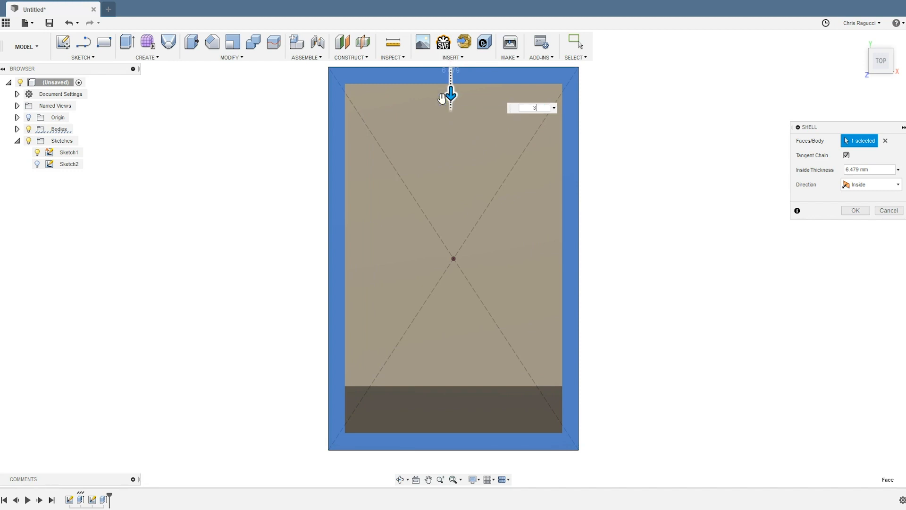
pyautogui.press('Return')
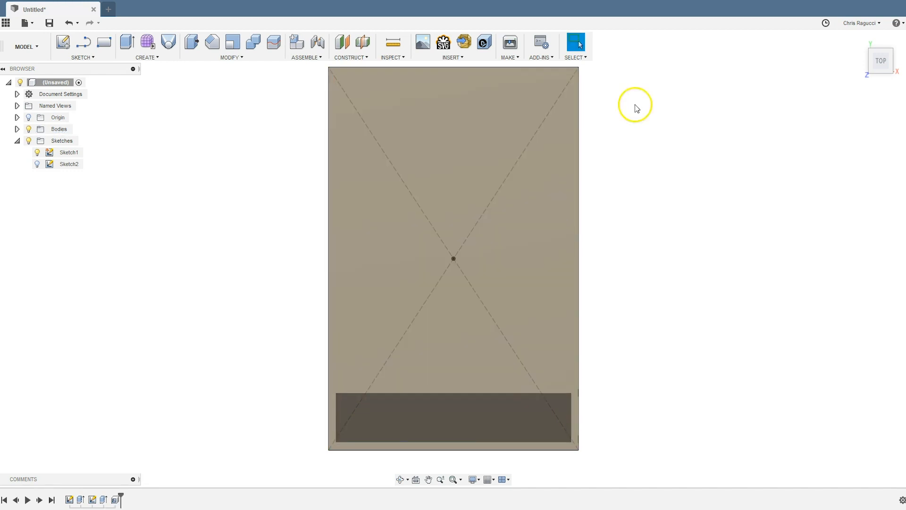
# - Hide the bodies and the base rectangle sketch so the workspace is clear
pyautogui.click(858, 41)
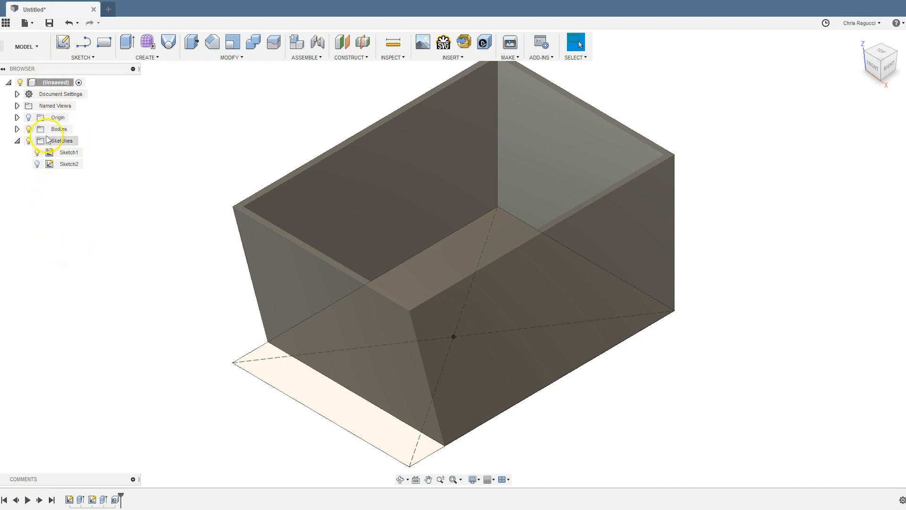
pyautogui.click(28, 129)
pyautogui.click(28, 130)
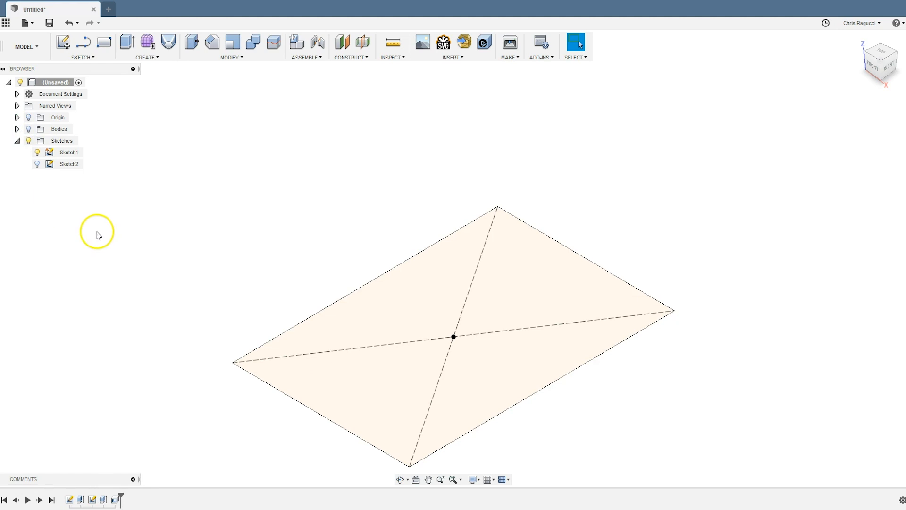
pyautogui.click(37, 151)
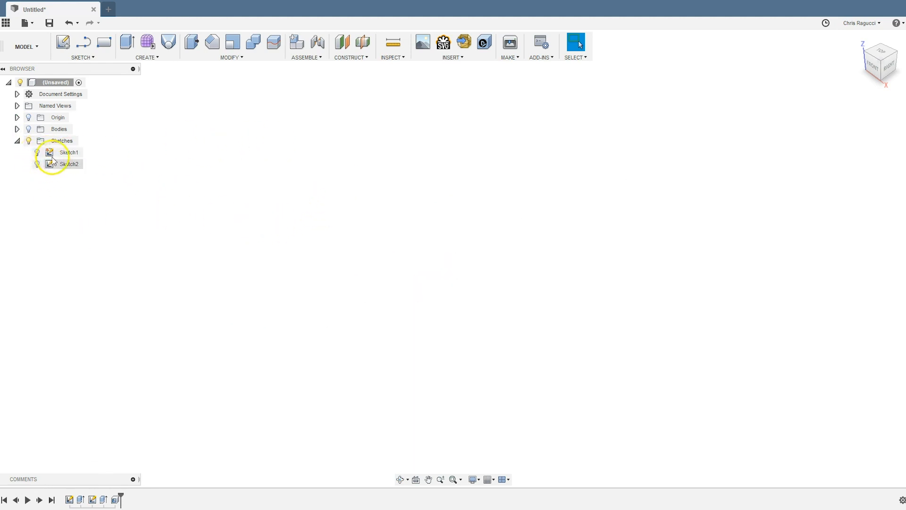
# - Create a sketch on the horizontal origin plane and show the bodies again
pyautogui.click(62, 42)
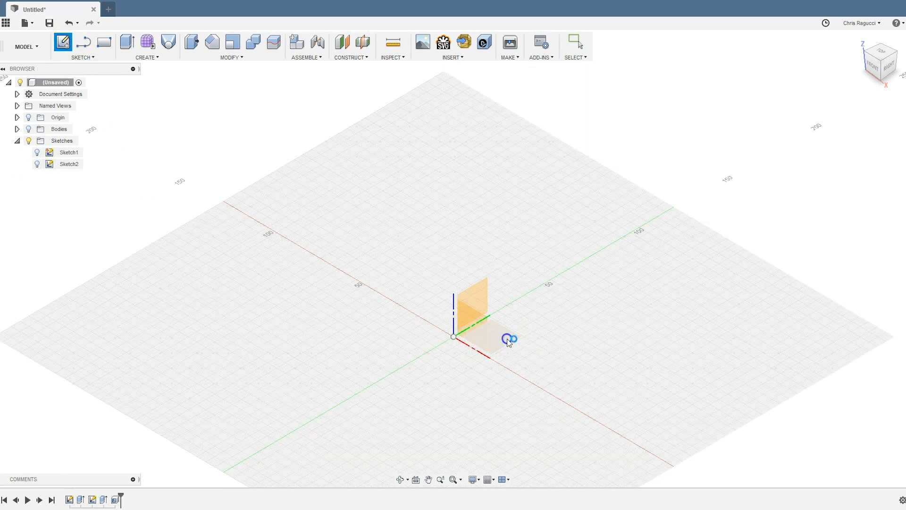
pyautogui.click(507, 340)
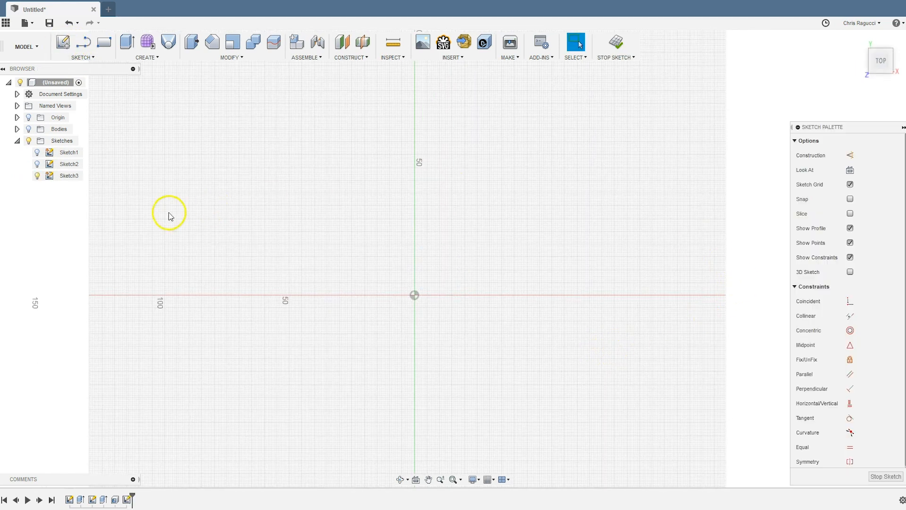
pyautogui.click(28, 129)
pyautogui.moveTo(227, 334)
pyautogui.keyDown('shift'); pyautogui.mouseDown(button='middle')
pyautogui.moveTo(261, 307)
pyautogui.moveTo(217, 327)
pyautogui.moveTo(227, 306)
pyautogui.moveTo(228, 323)
pyautogui.mouseUp(button='middle'); pyautogui.keyUp('shift')
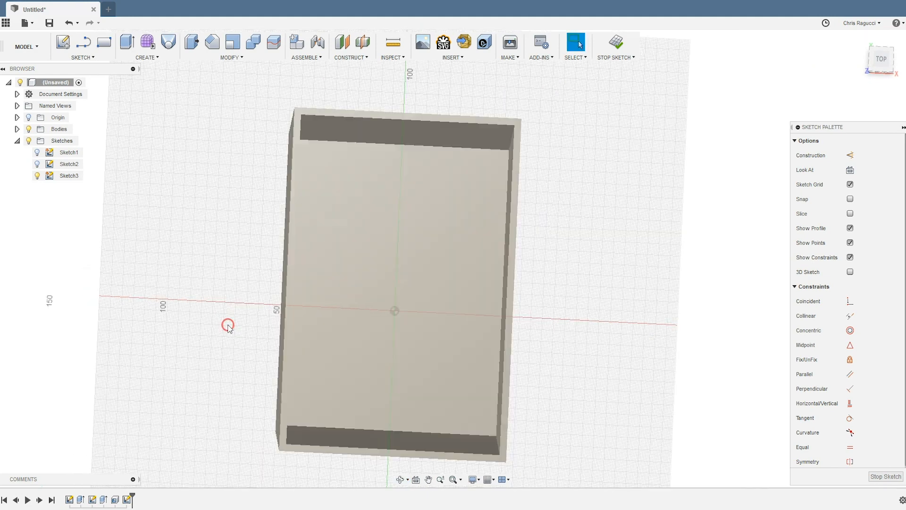
pyautogui.click(882, 59)
# - Project the box's inner floor face and its outer right, back and left edges into the sketch
pyautogui.press('p')
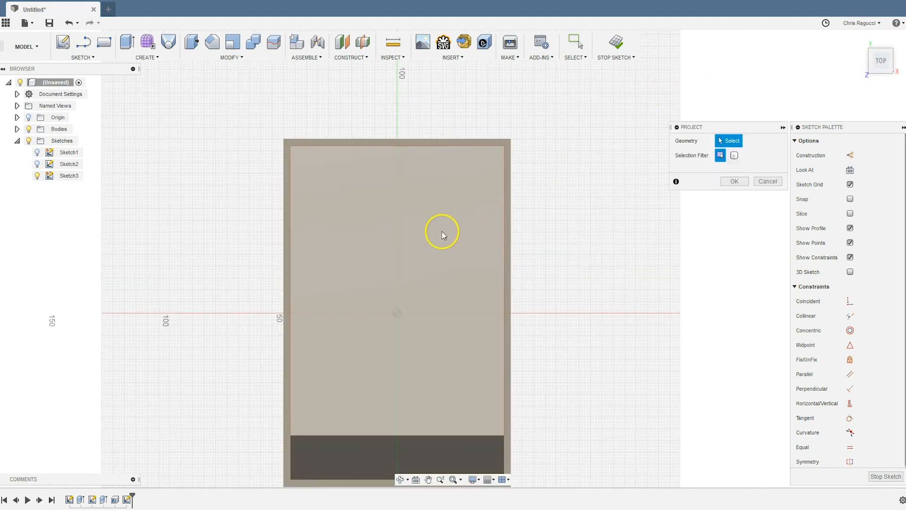
pyautogui.click(415, 263)
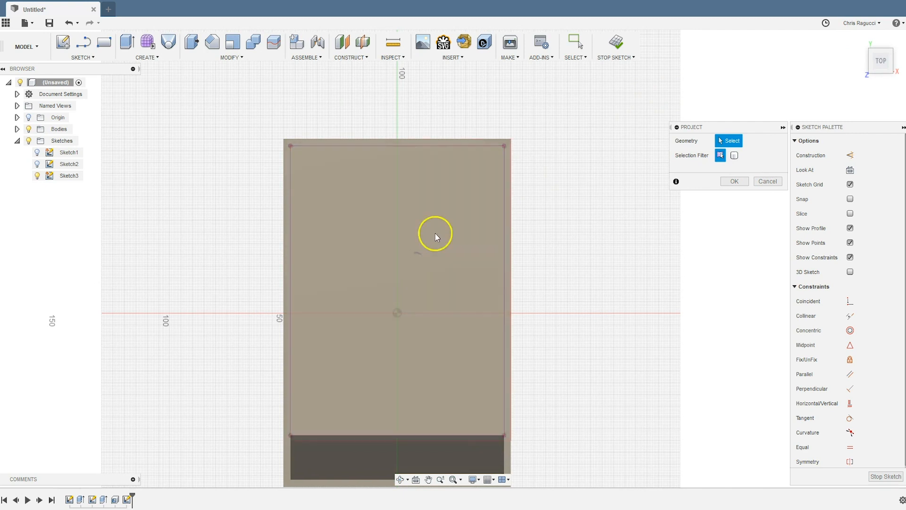
pyautogui.click(511, 178)
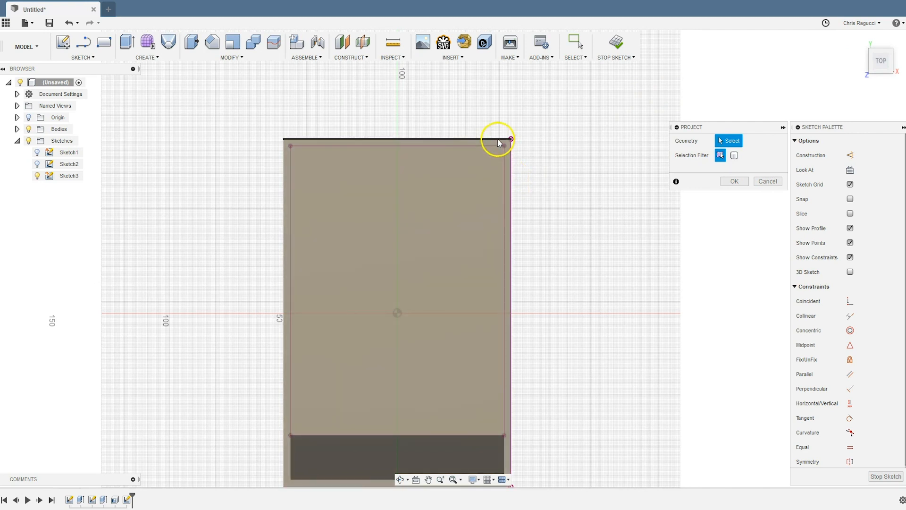
pyautogui.click(497, 138)
pyautogui.click(282, 193)
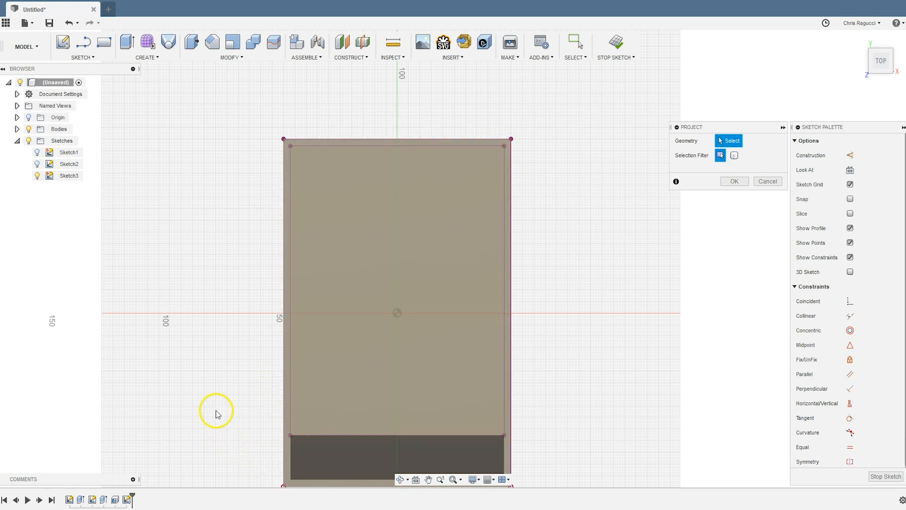
pyautogui.click(734, 182)
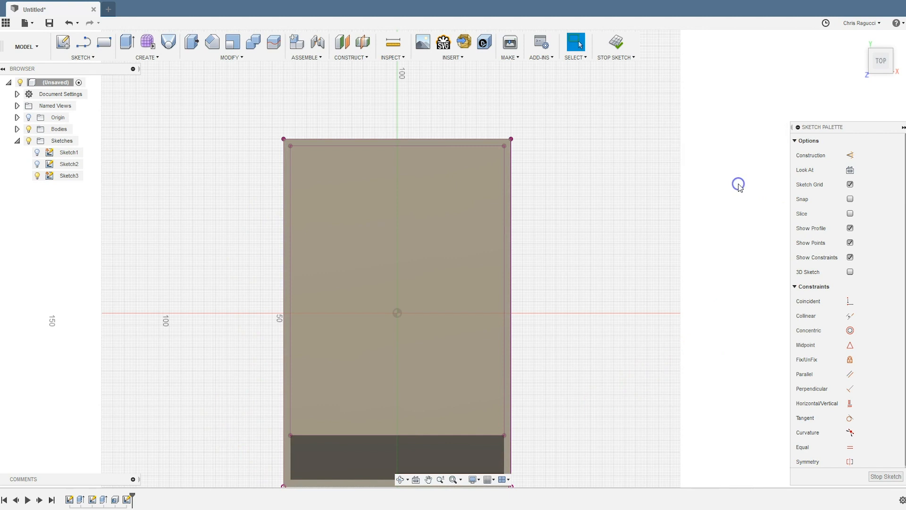
# - Check the projected outlines against the shelled box and hide the bodies
pyautogui.keyDown('shift'); pyautogui.moveTo(659, 407); pyautogui.dragTo(623, 376, button='middle'); pyautogui.keyUp('shift')
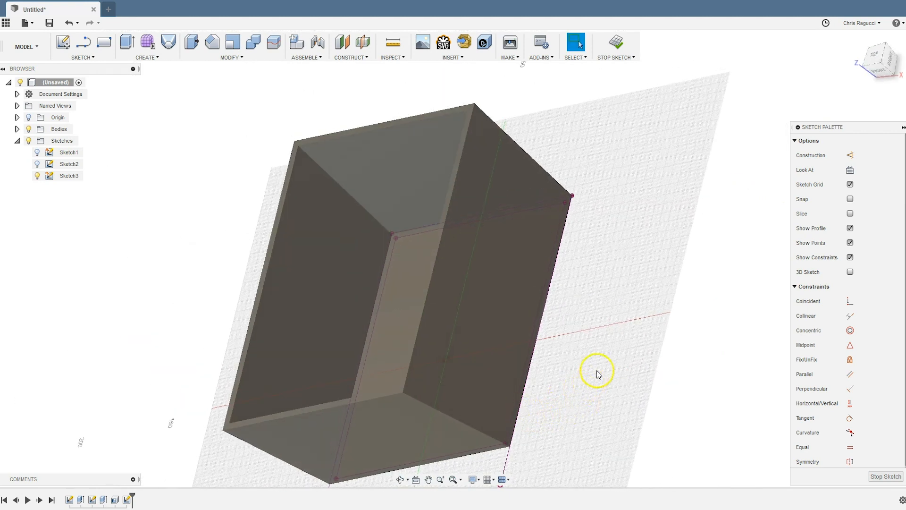
pyautogui.keyDown('shift'); pyautogui.moveTo(605, 285); pyautogui.dragTo(637, 301, button='middle'); pyautogui.keyUp('shift')
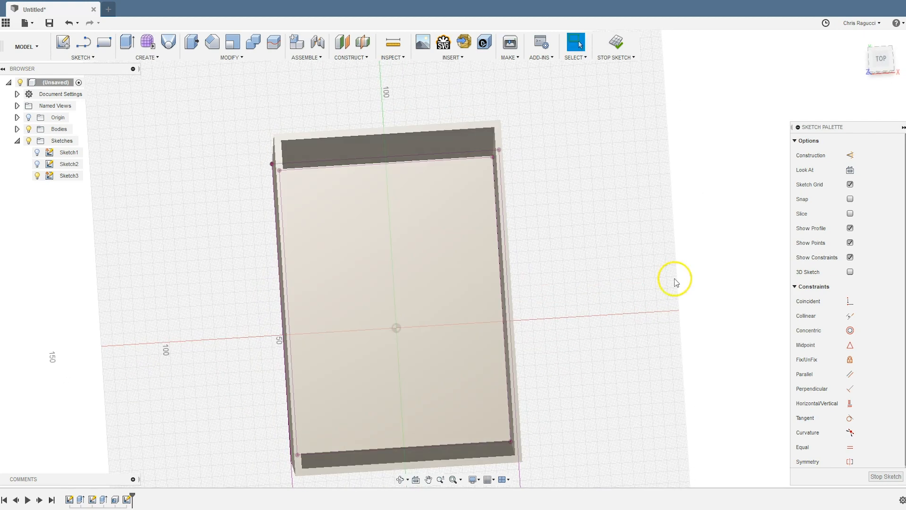
pyautogui.click(882, 61)
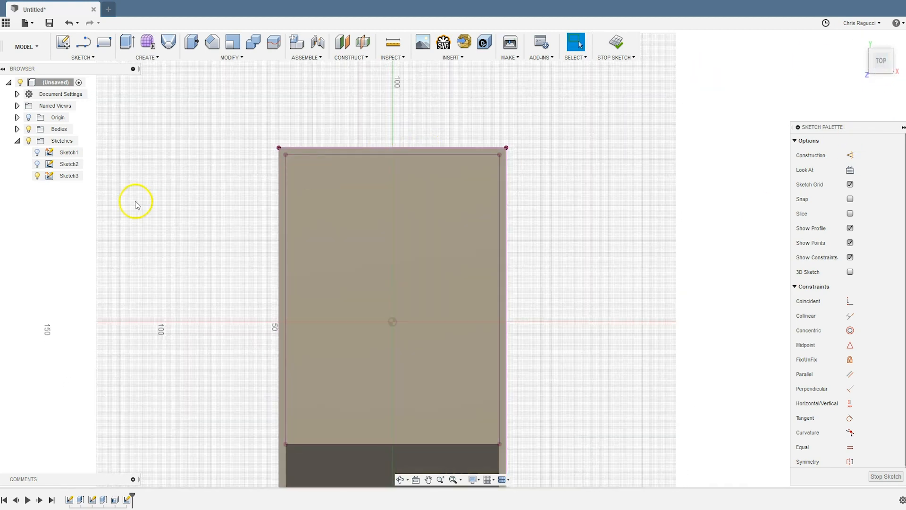
pyautogui.click(29, 129)
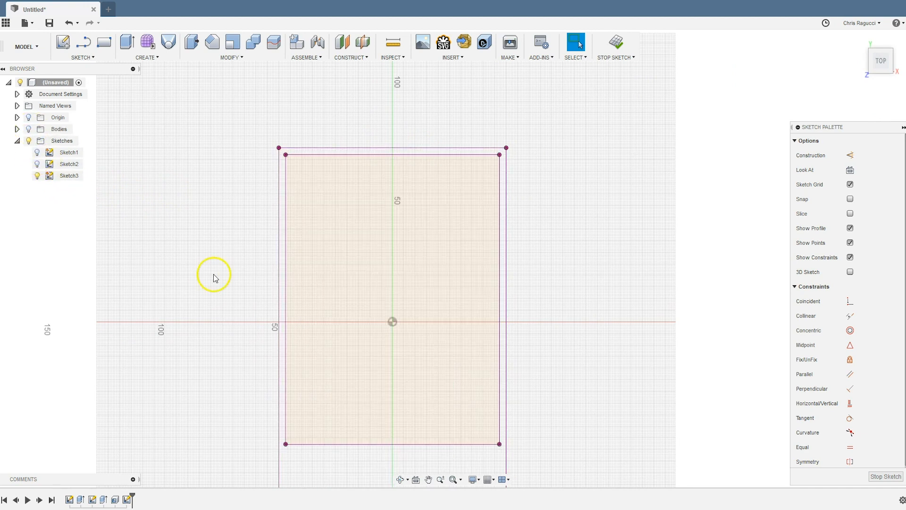
# - Draw two short horizontal lines joining the inner rectangle's front corners to the outer side lines
pyautogui.moveTo(588, 423); pyautogui.dragTo(609, 380, button='middle')
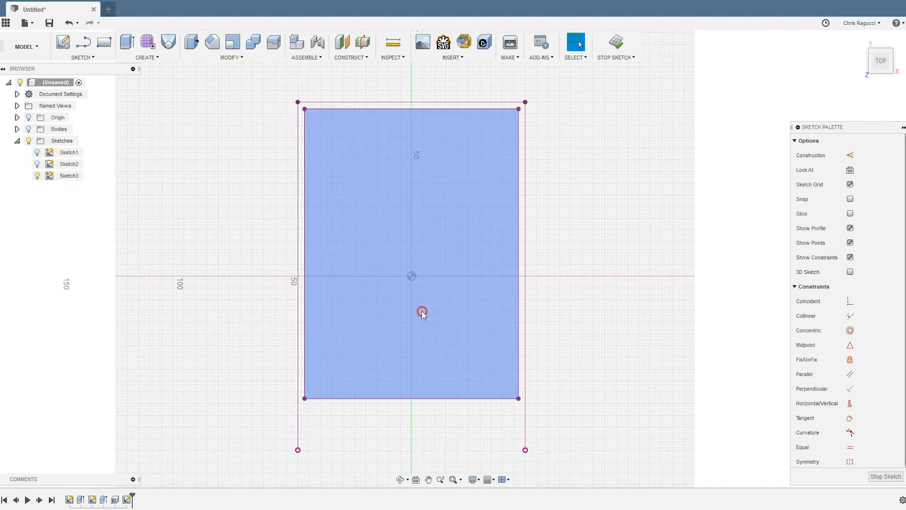
pyautogui.scroll(3, 397, 345)
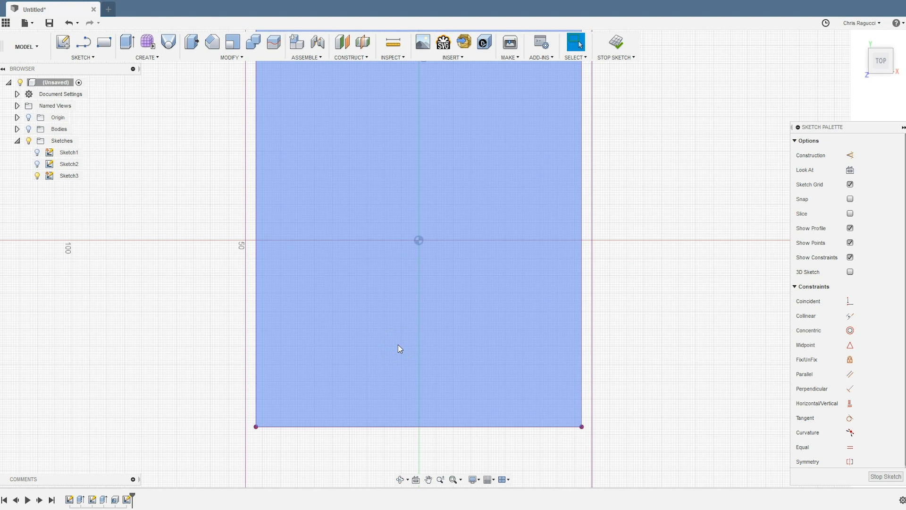
pyautogui.press('s')
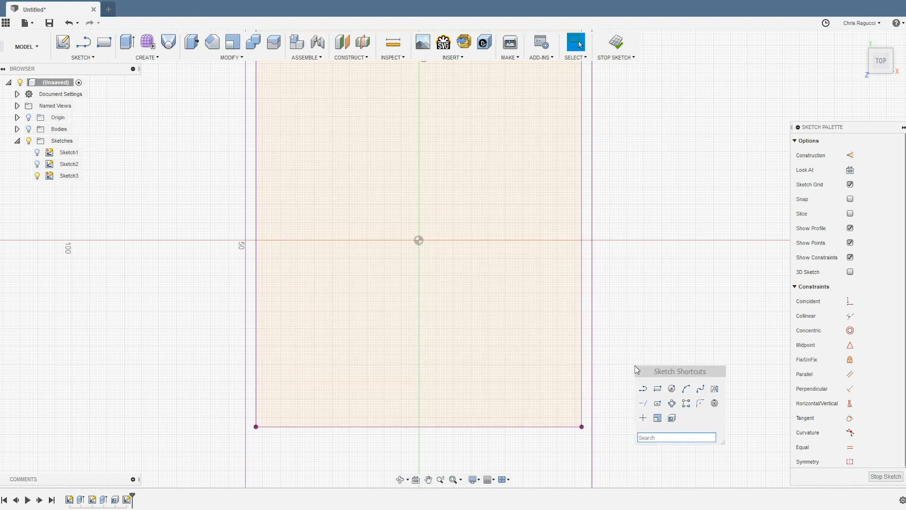
pyautogui.click(644, 405)
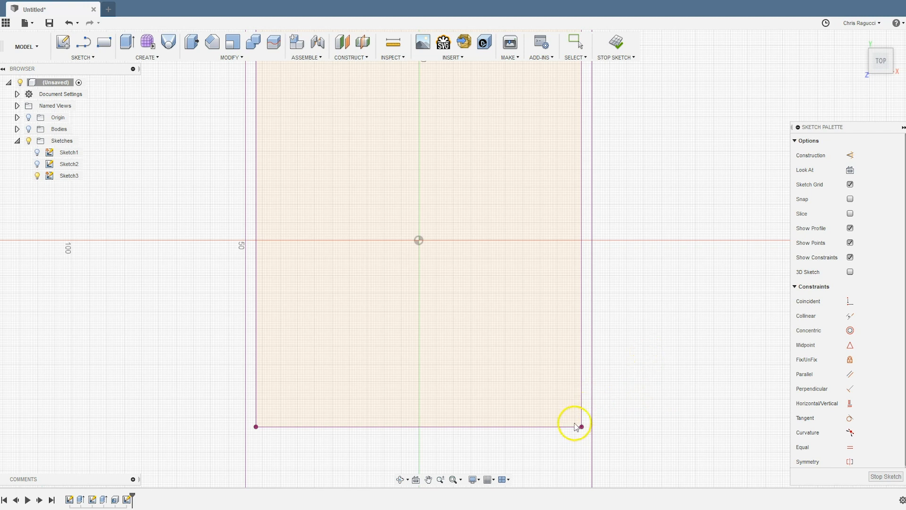
pyautogui.scroll(4, 576, 430)
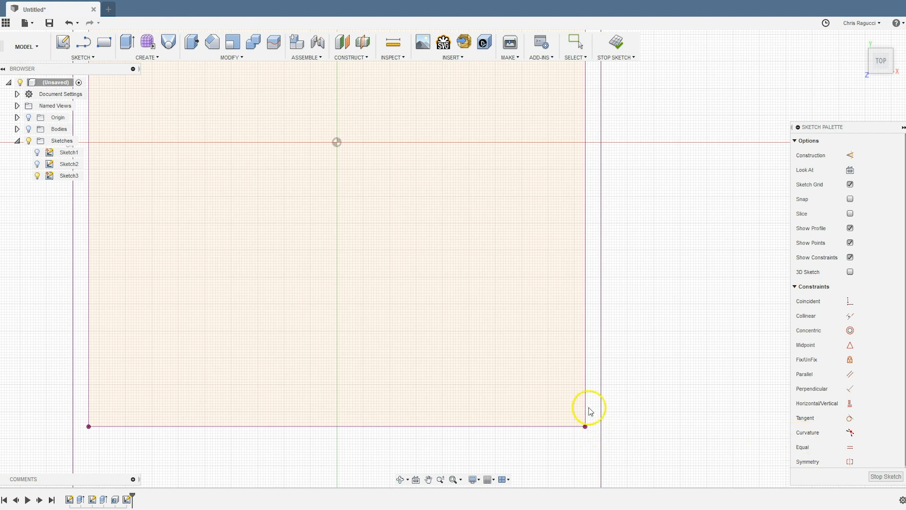
pyautogui.press('l')
pyautogui.click(585, 426)
pyautogui.doubleClick(601, 426)
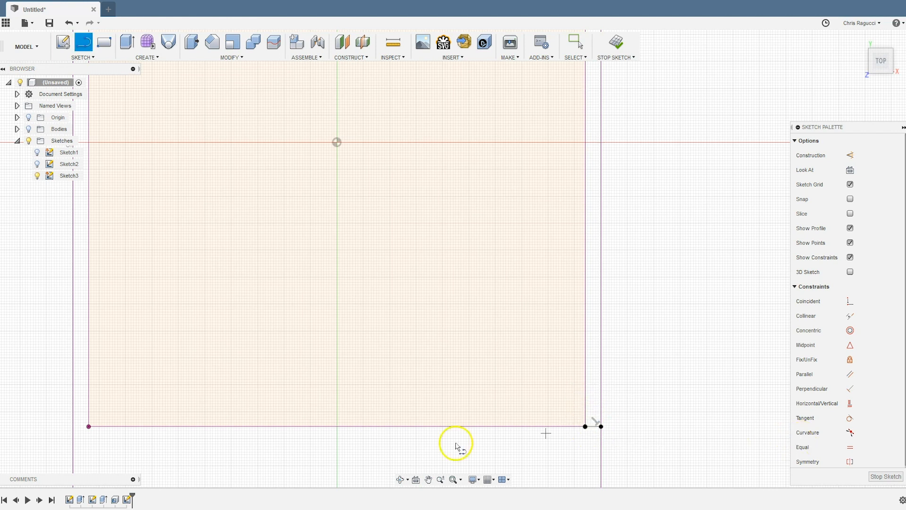
pyautogui.click(88, 426)
pyautogui.doubleClick(74, 427)
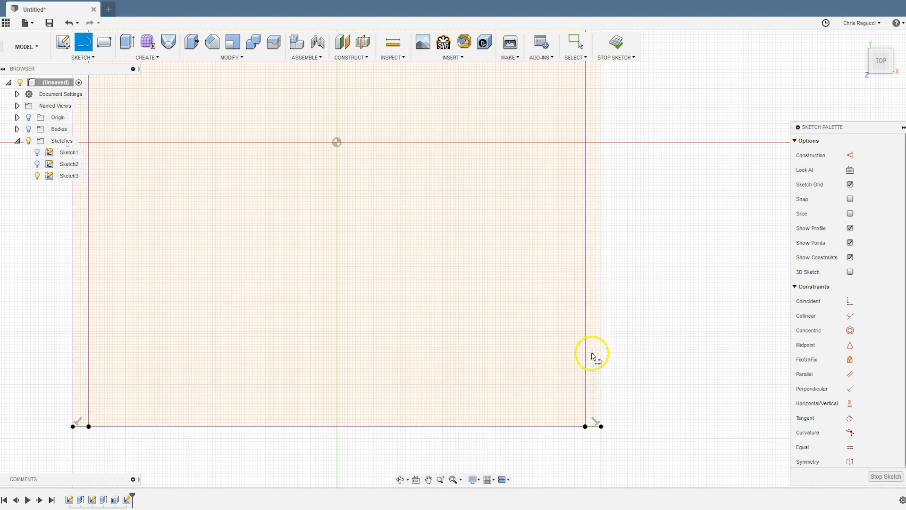
pyautogui.press('Escape')
# - Offset the projected outer side and back lines 3 mm outward
pyautogui.scroll(-1, 409, 310)
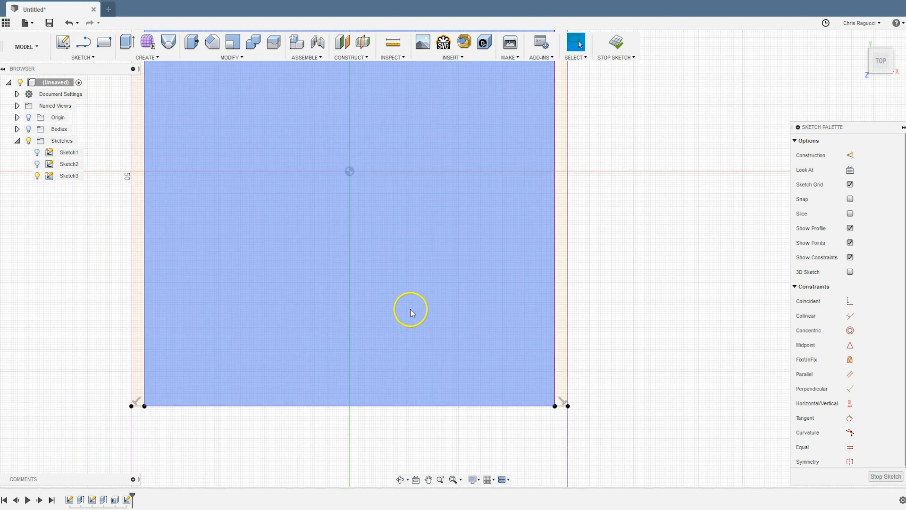
pyautogui.scroll(-2, 410, 309)
pyautogui.moveTo(387, 279); pyautogui.dragTo(430, 342, button='middle')
pyautogui.scroll(-3, 424, 331)
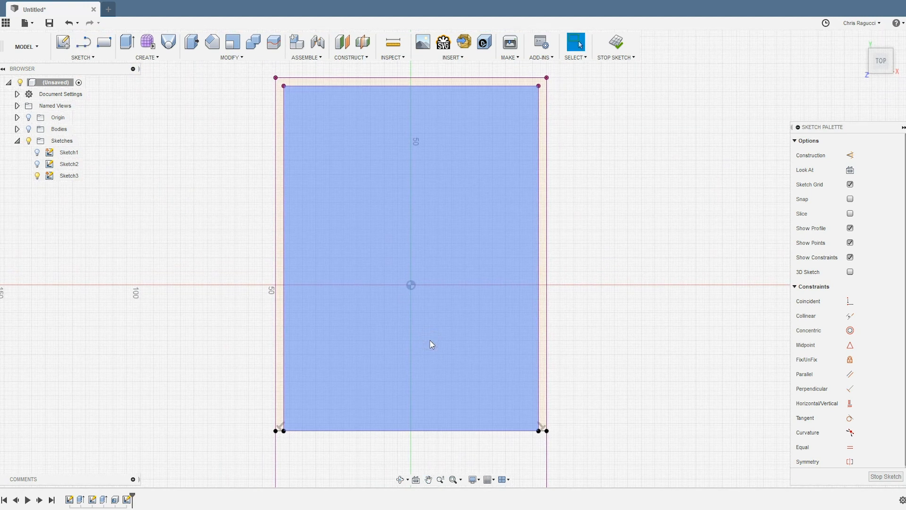
pyautogui.press('o')
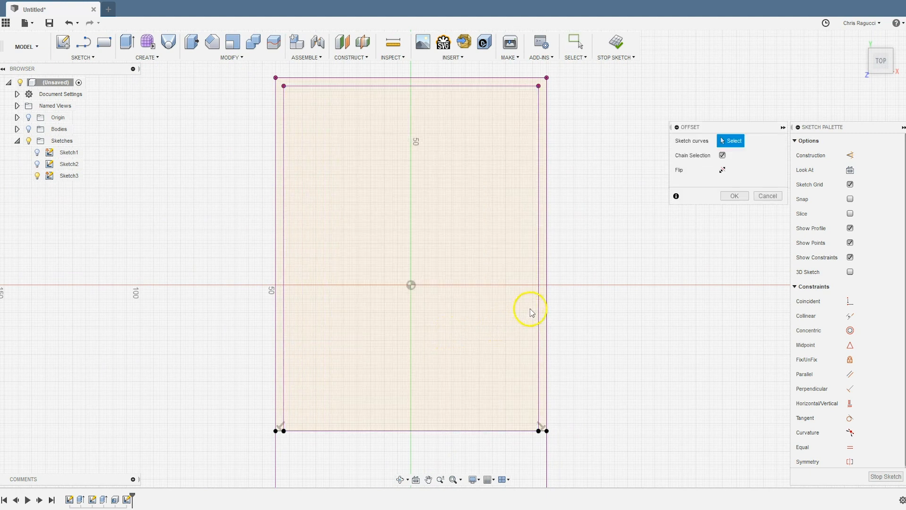
pyautogui.click(547, 305)
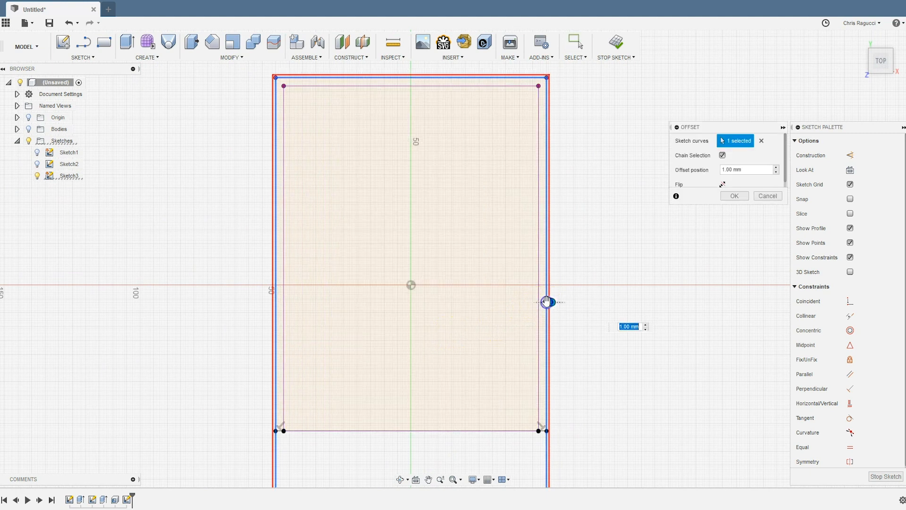
pyautogui.moveTo(560, 303); pyautogui.dragTo(561, 303)
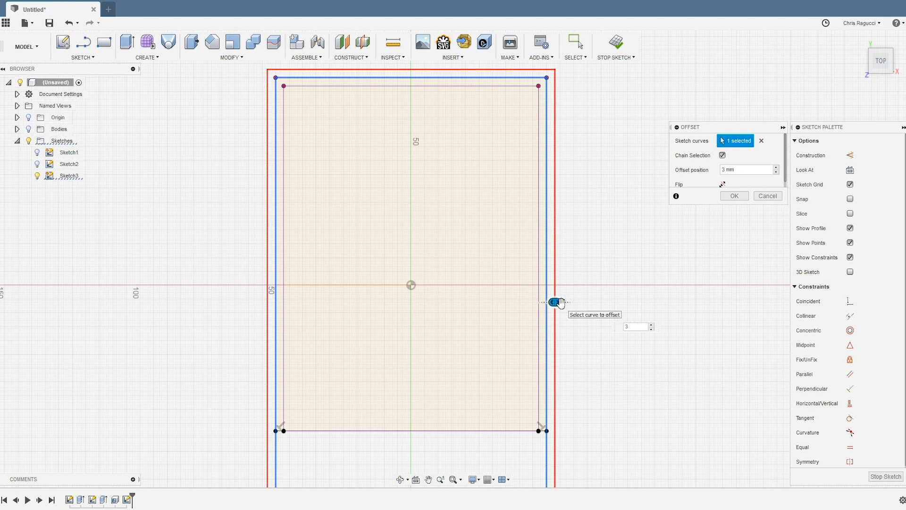
pyautogui.press('Return')
pyautogui.click(576, 303)
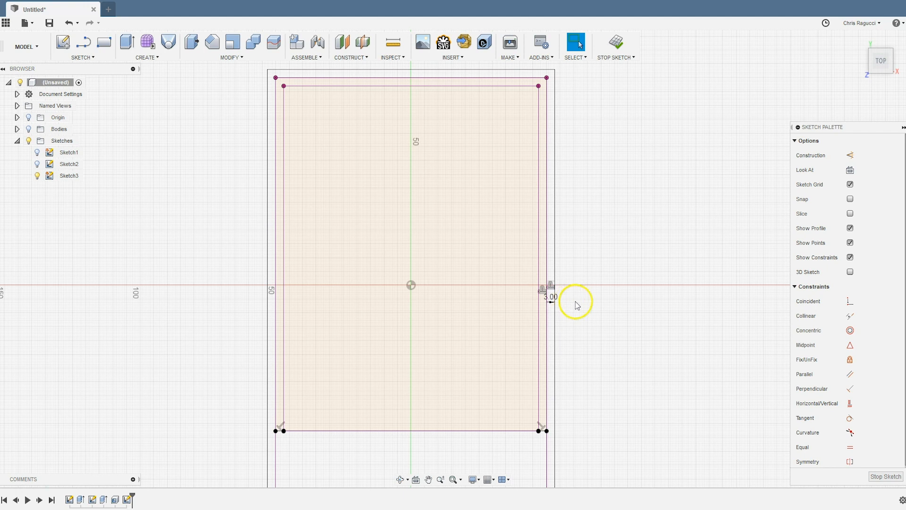
# - Draw two short horizontal lines extending the front edge from the projected outer side lines to the 3 mm offset lines
pyautogui.press('l')
pyautogui.click(547, 431)
pyautogui.click(275, 438)
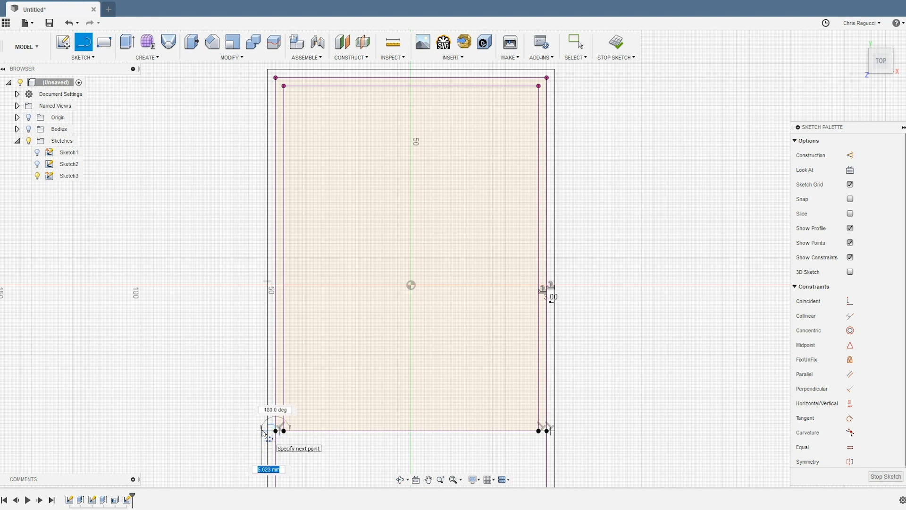
pyautogui.press('Escape')
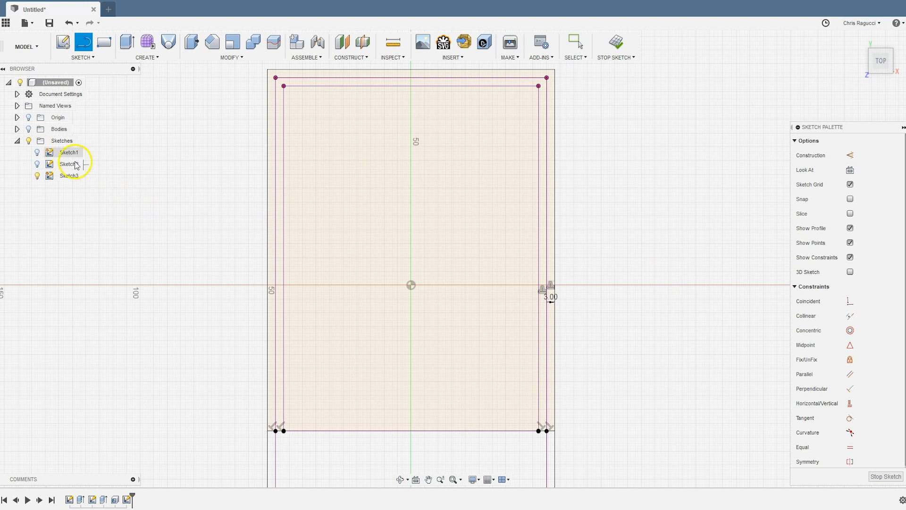
# - Examine the sketch outlines against the shelled box from several angles with the bodies shown, and hide the bodies again
pyautogui.click(28, 129)
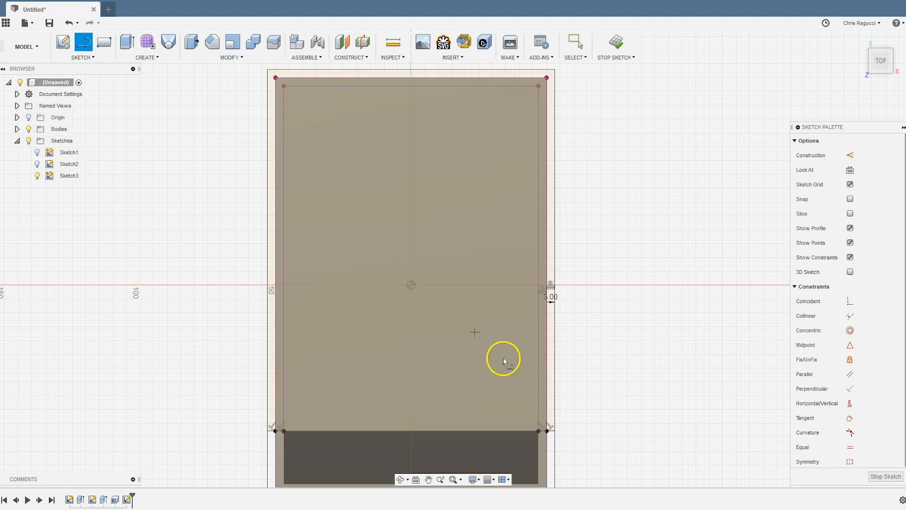
pyautogui.press('Escape')
pyautogui.keyDown('shift'); pyautogui.moveTo(628, 444); pyautogui.dragTo(580, 415, button='middle'); pyautogui.keyUp('shift')
pyautogui.click(27, 132)
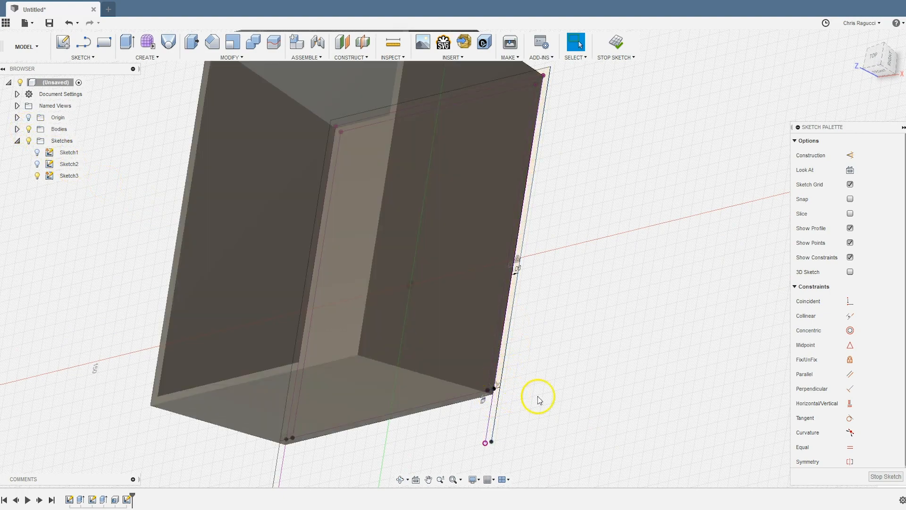
pyautogui.keyDown('shift'); pyautogui.moveTo(538, 396); pyautogui.dragTo(528, 407, button='middle'); pyautogui.keyUp('shift')
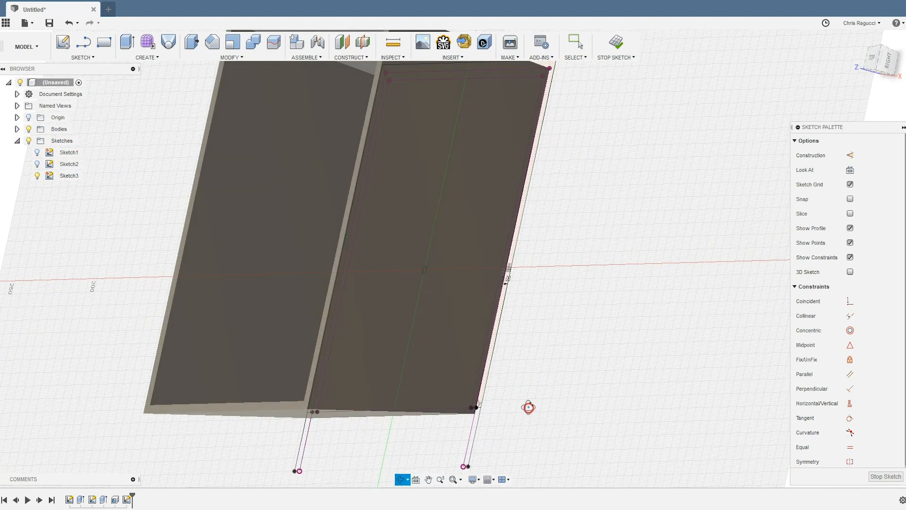
pyautogui.press('Escape')
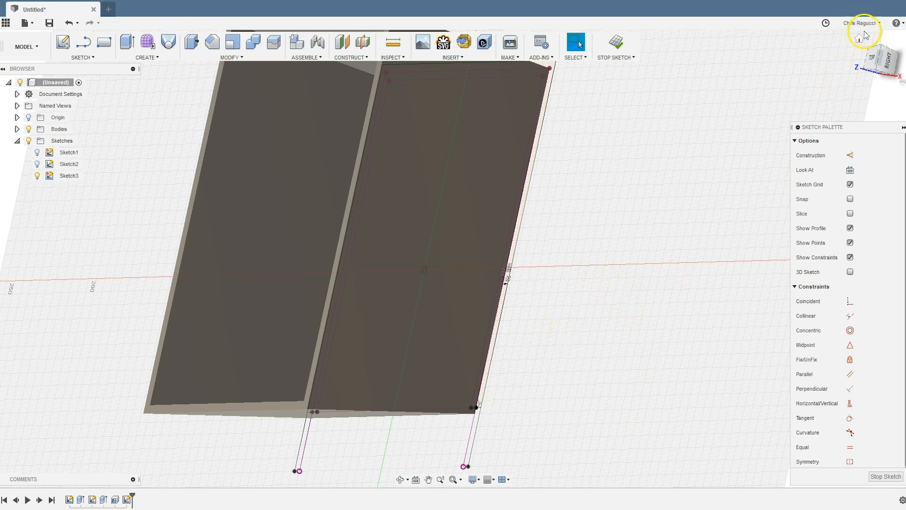
pyautogui.click(847, 36)
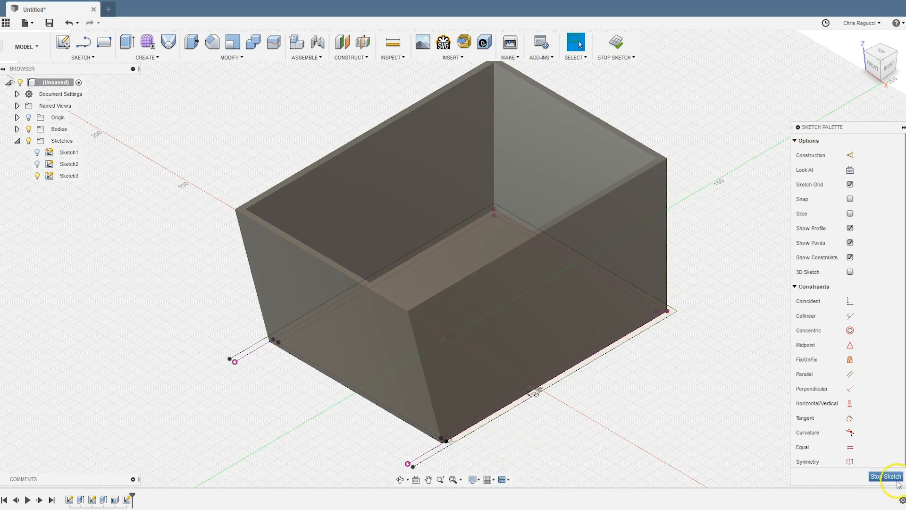
pyautogui.click(28, 128)
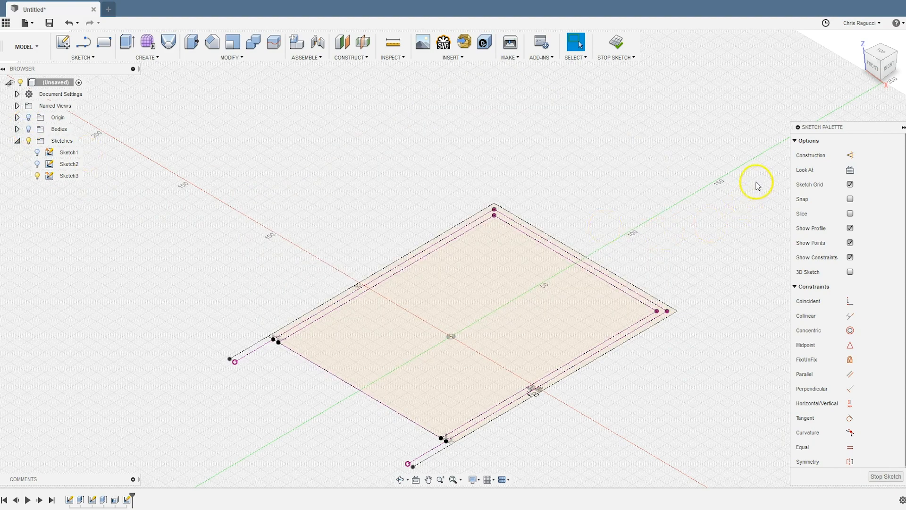
# - Offset the projected outer side and back lines 0.1 mm outward as a chain
pyautogui.click(880, 55)
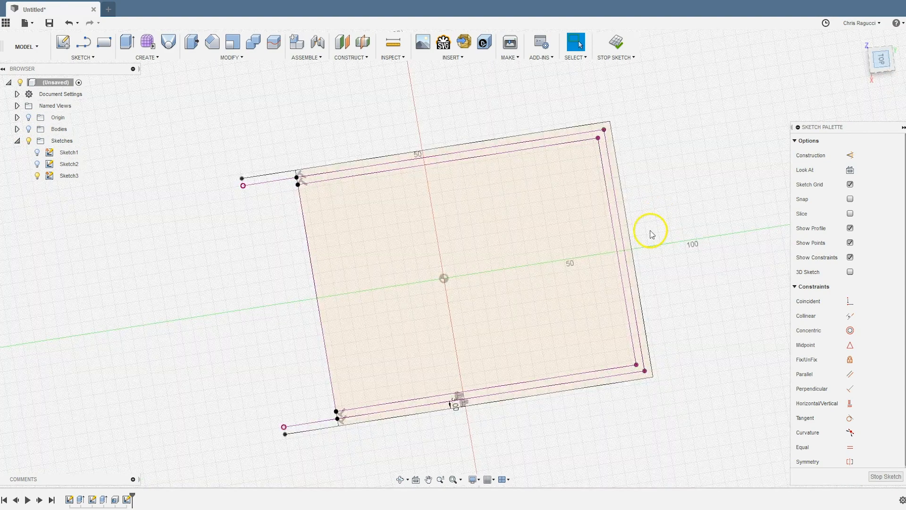
pyautogui.click(890, 39)
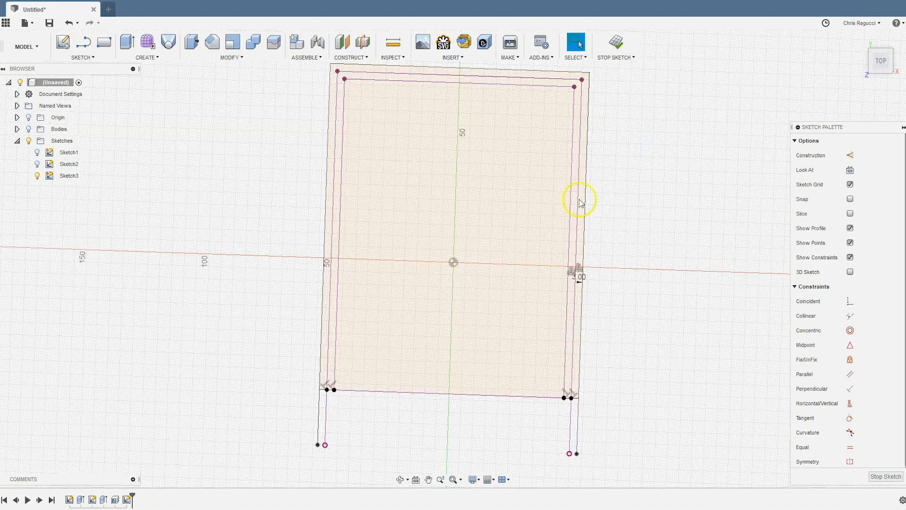
pyautogui.click(576, 325)
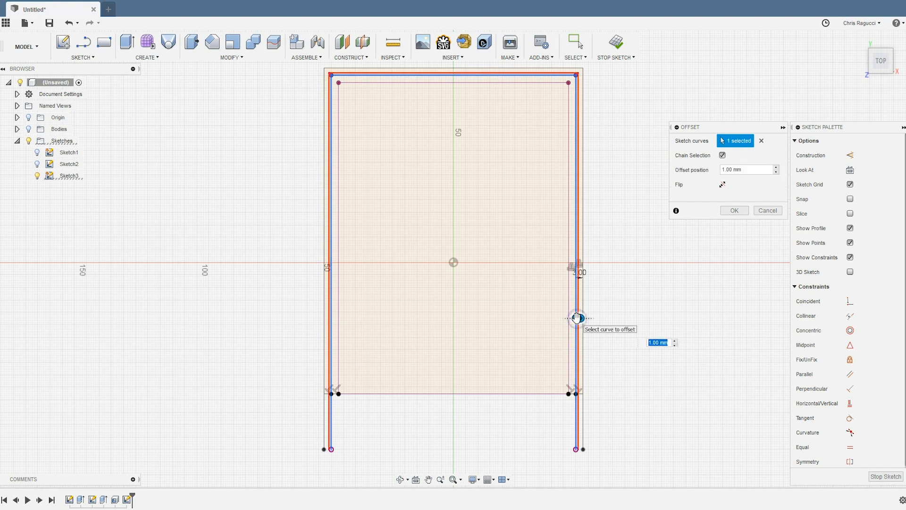
pyautogui.write('.1')
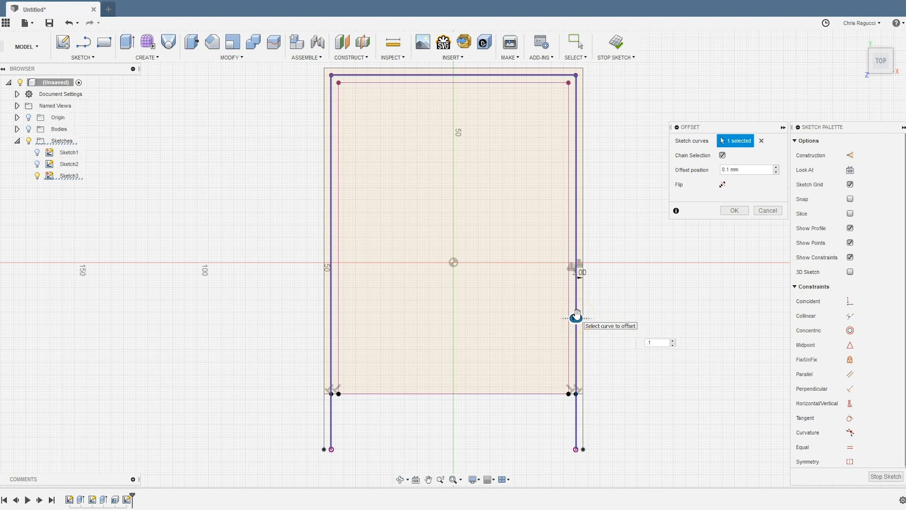
pyautogui.click(738, 211)
pyautogui.scroll(5, 616, 381)
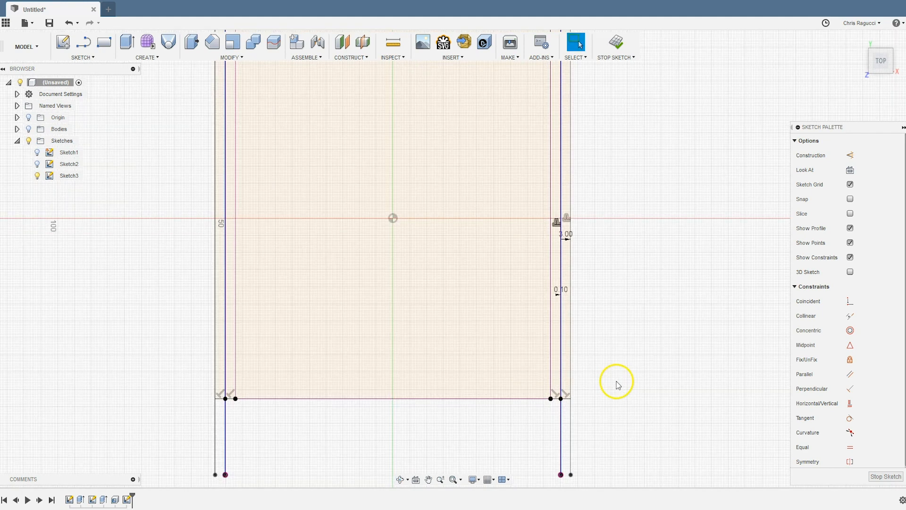
# - Finish the sketch and start an extrusion of the three U-shaped strips between the inner floor outline and the outermost offset
pyautogui.click(886, 476)
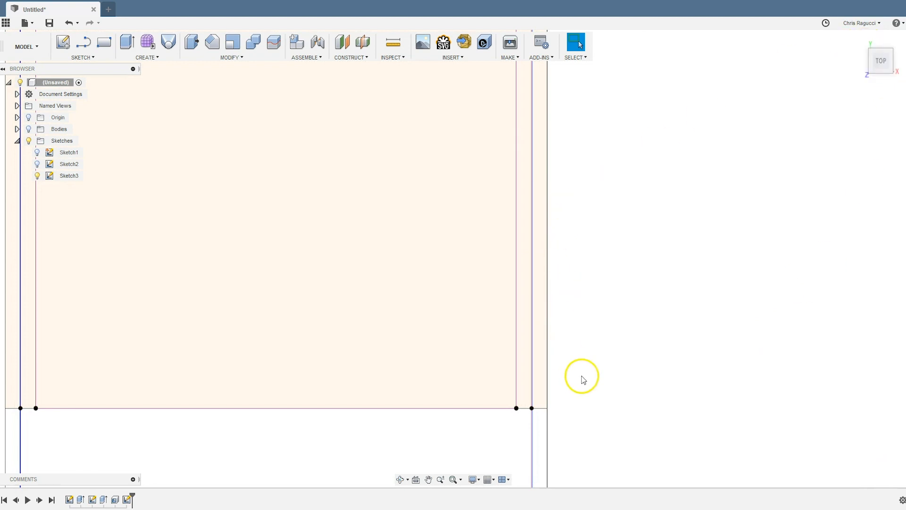
pyautogui.press('e')
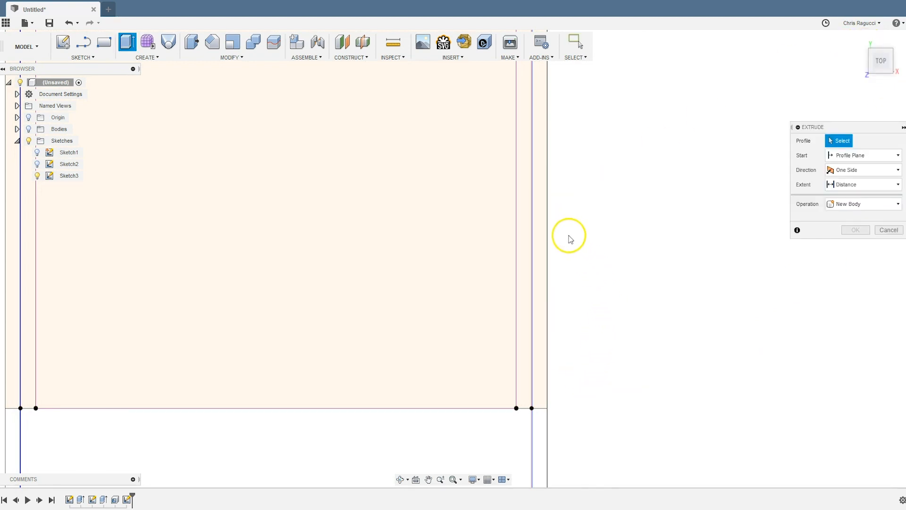
pyautogui.click(543, 242)
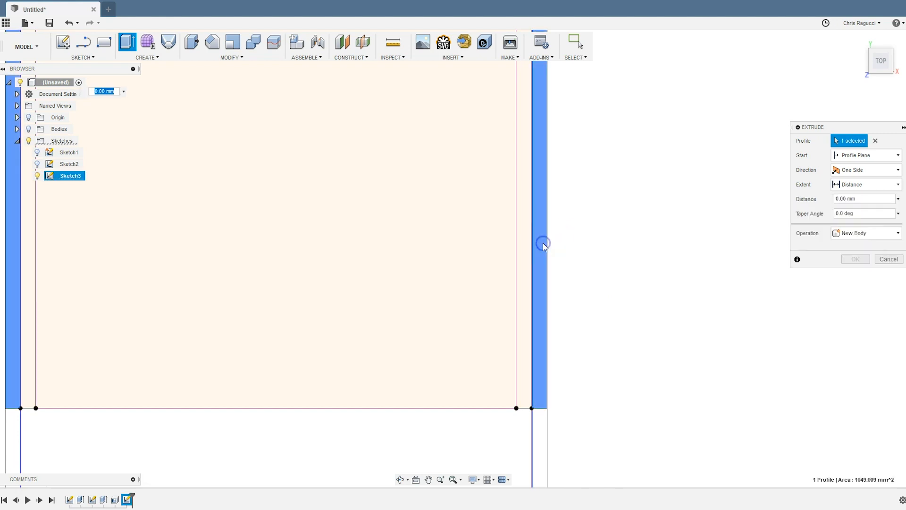
pyautogui.scroll(3, 542, 243)
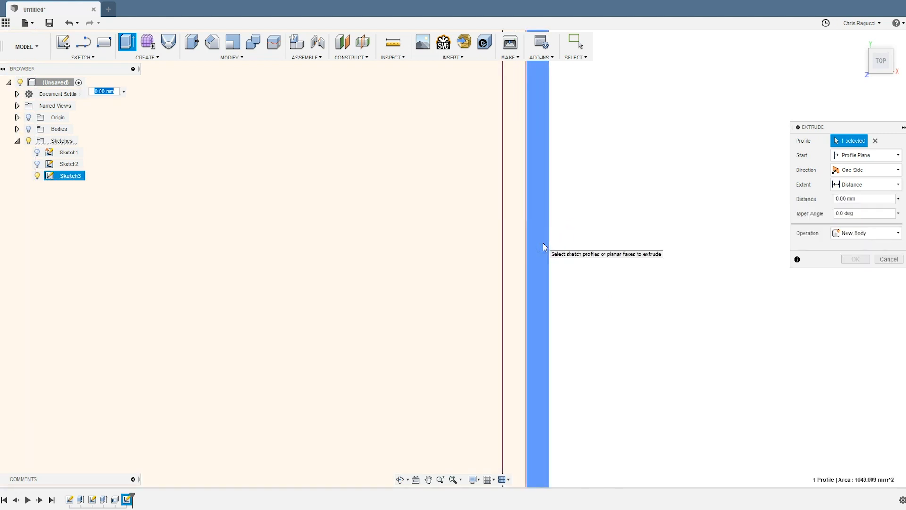
pyautogui.click(511, 231)
pyautogui.middleClick(599, 284)
pyautogui.middleClick(600, 284)
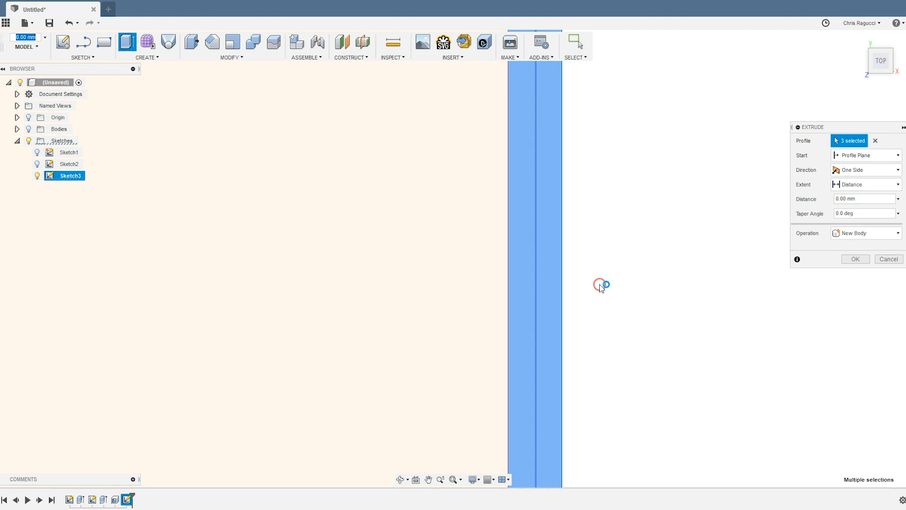
pyautogui.moveTo(514, 169); pyautogui.dragTo(513, 270, button='middle')
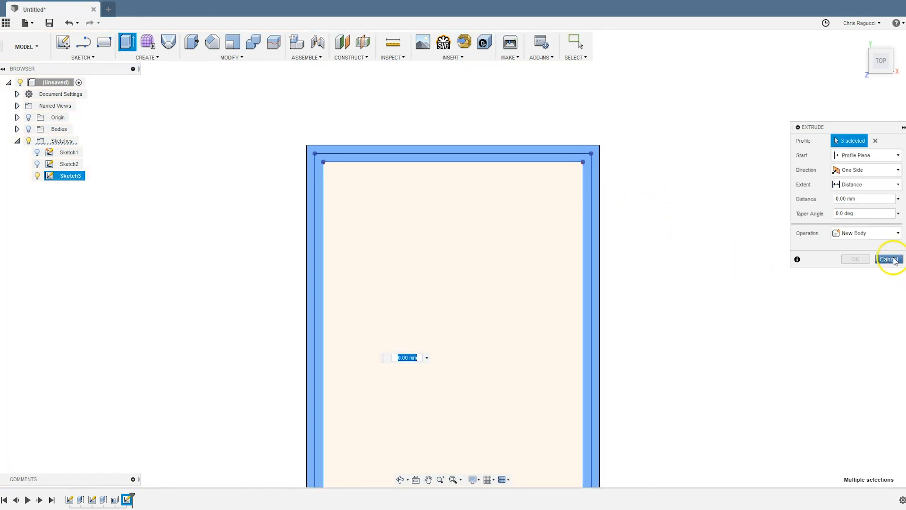
# - Show the bodies and extrude the three strips 1 mm upward from the box's top rim face, joined to the box
pyautogui.click(29, 129)
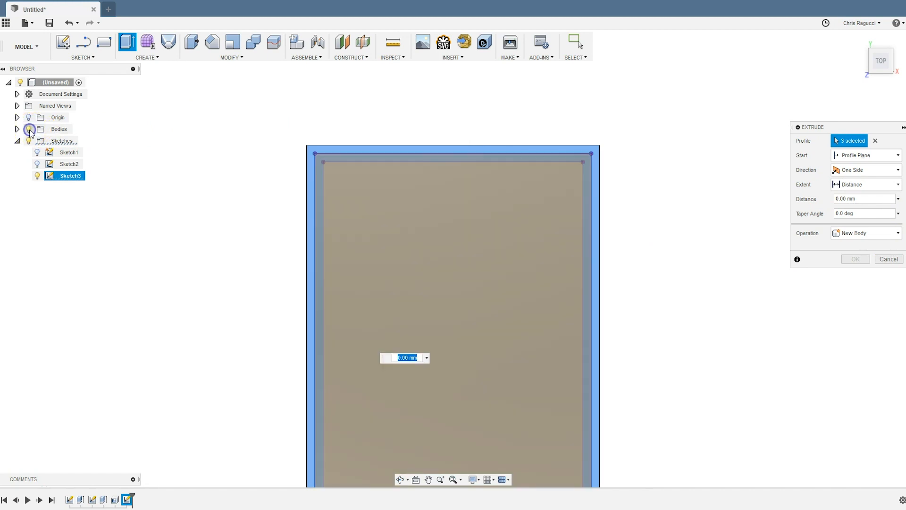
pyautogui.click(858, 40)
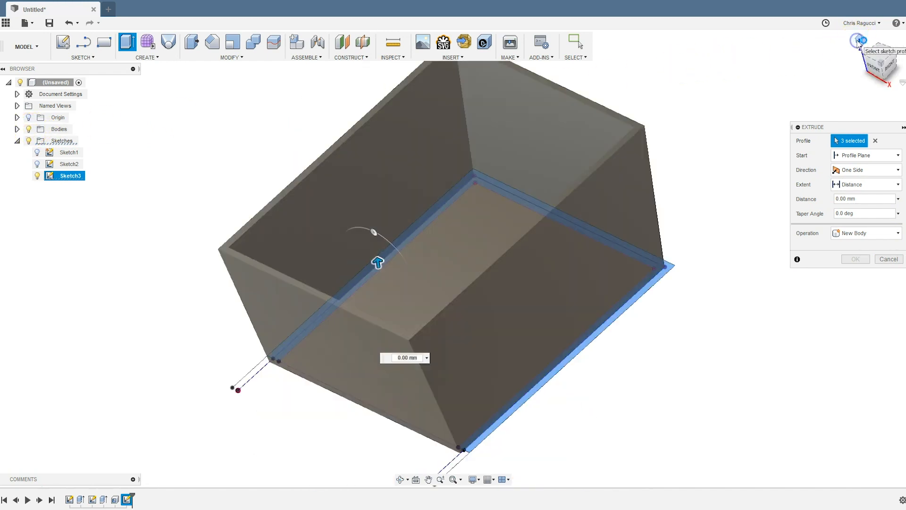
pyautogui.click(856, 155)
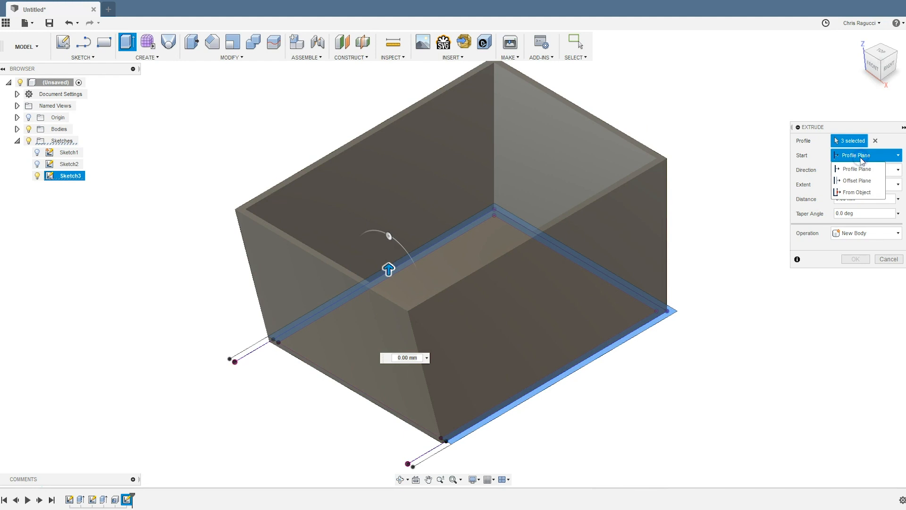
pyautogui.click(849, 192)
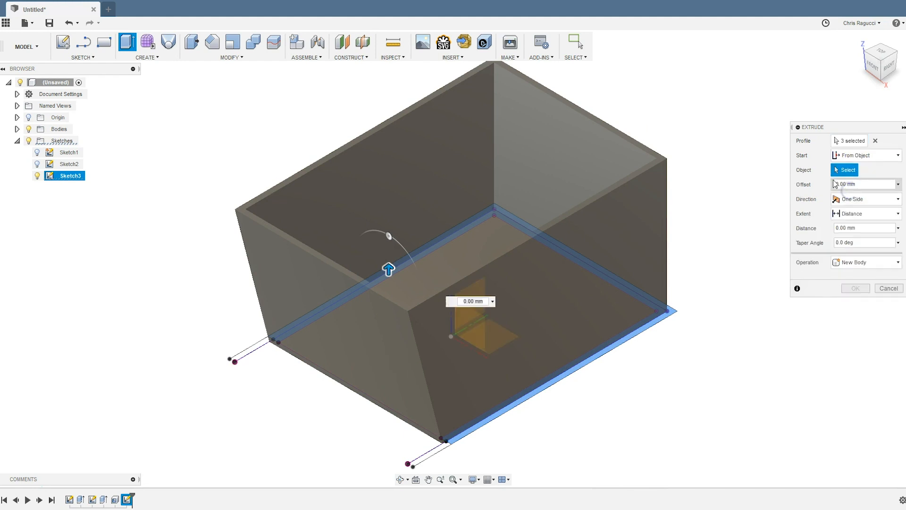
pyautogui.click(660, 158)
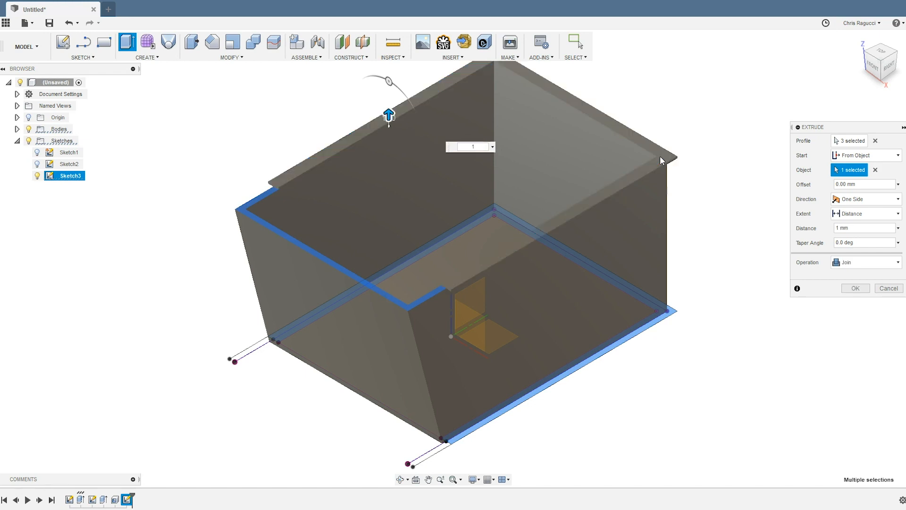
pyautogui.scroll(6, 444, 295)
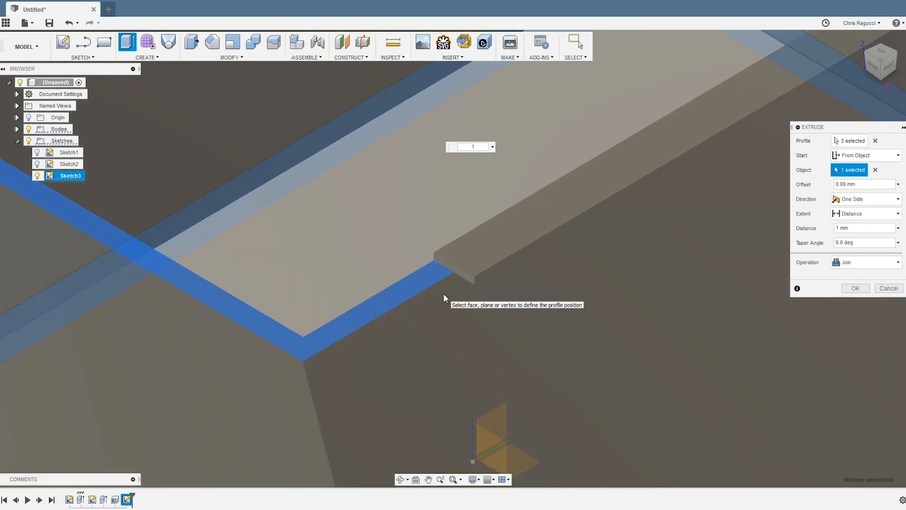
pyautogui.scroll(3, 443, 293)
pyautogui.click(454, 264)
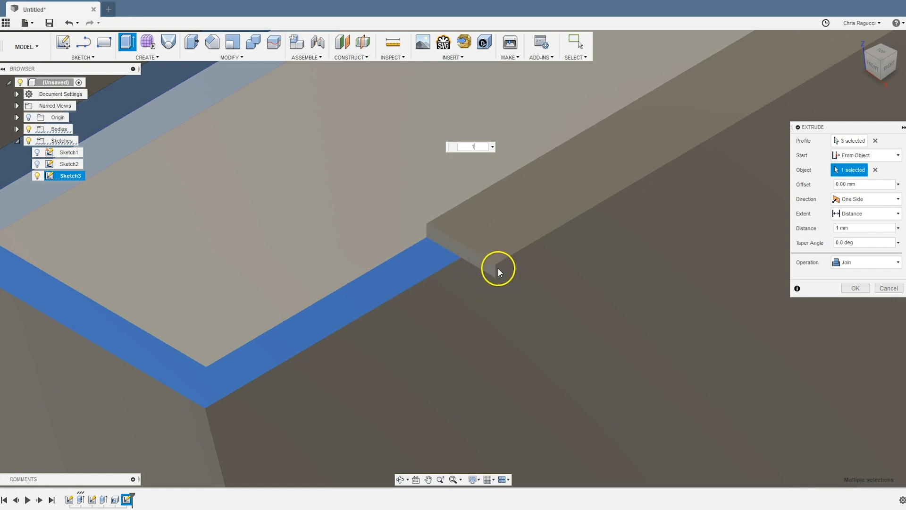
pyautogui.click(855, 288)
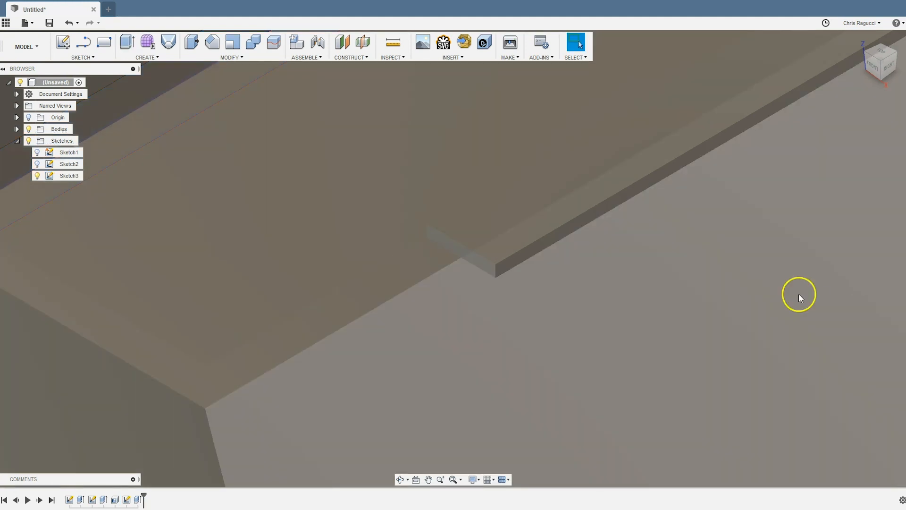
pyautogui.middleClick(746, 297)
pyautogui.middleClick(746, 297)
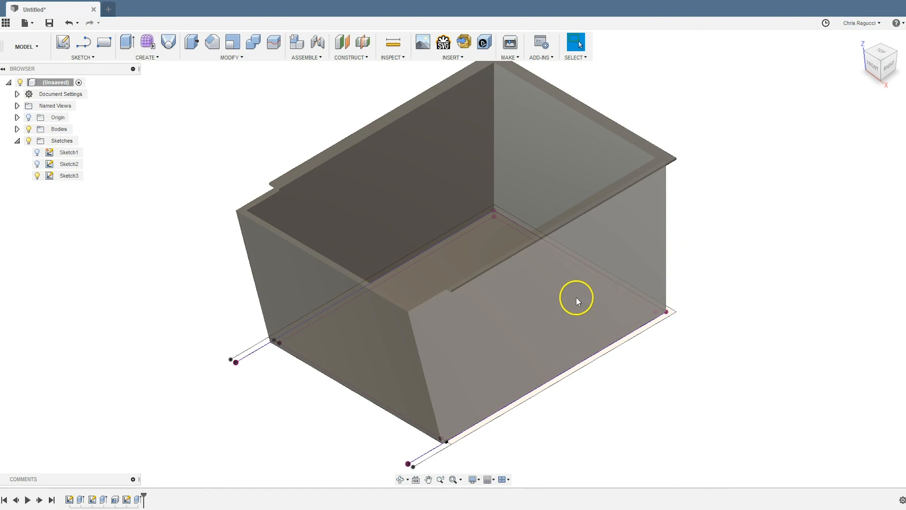
# - Extrude the outermost U-shaped strip 4 mm upward from the top face of the new rim, joined to the box
pyautogui.press('e')
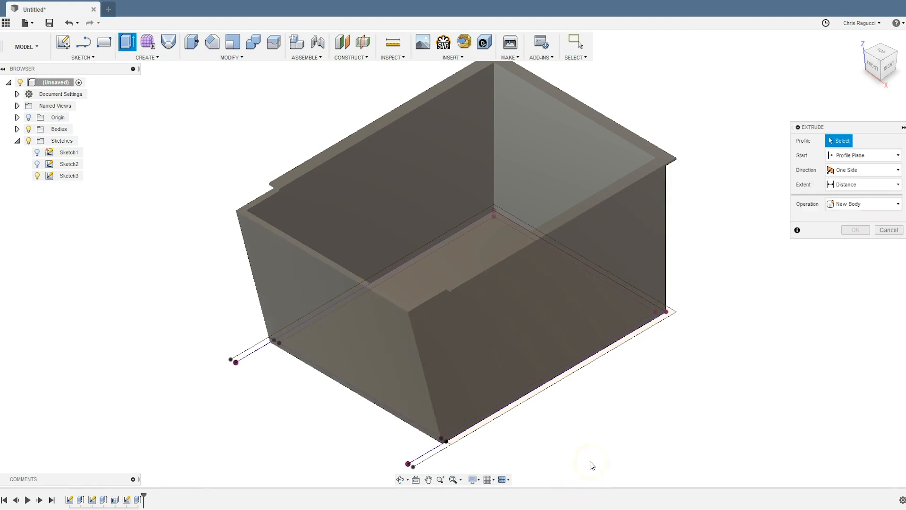
pyautogui.click(516, 406)
pyautogui.click(864, 155)
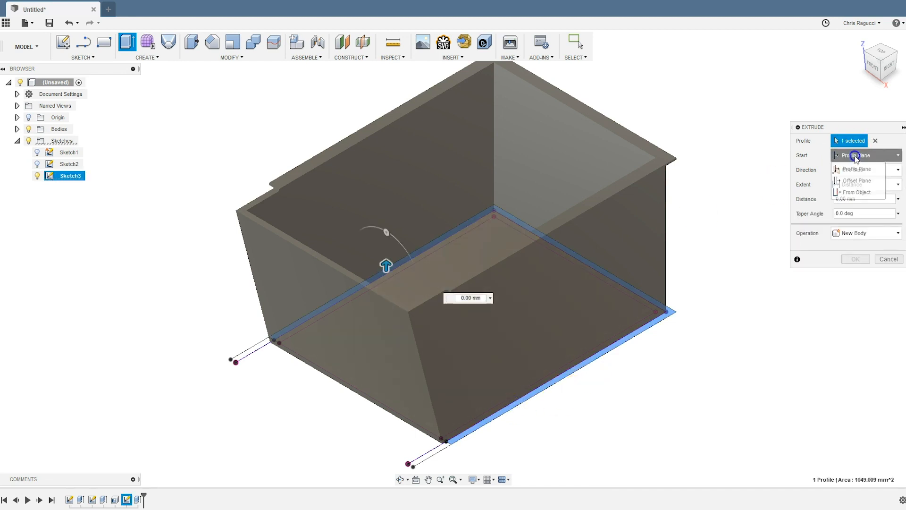
pyautogui.click(855, 193)
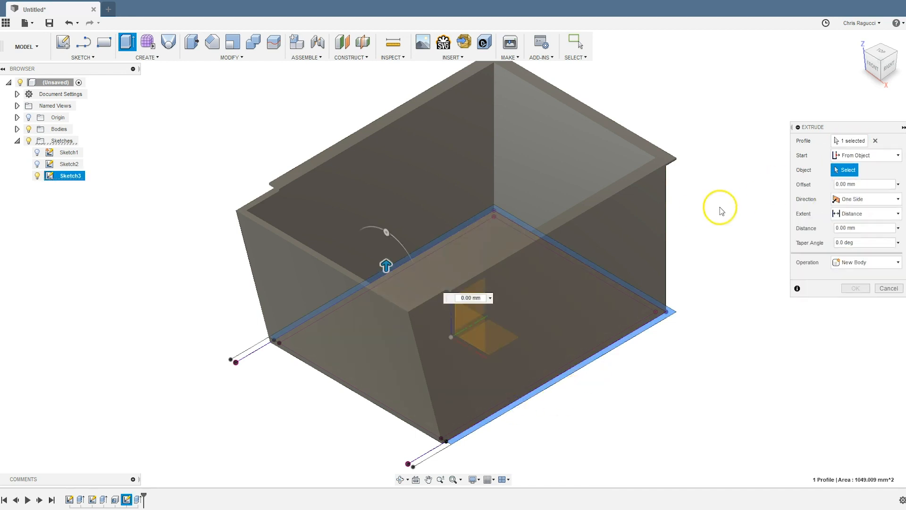
pyautogui.click(671, 163)
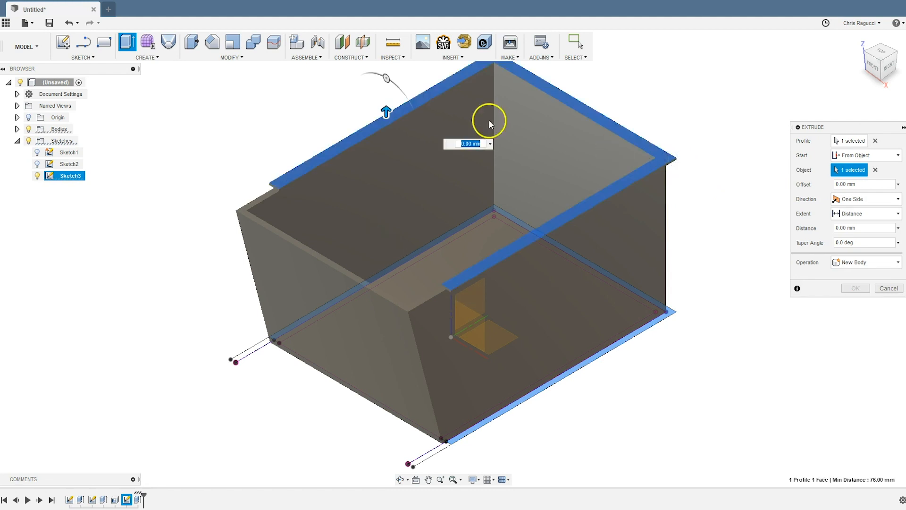
pyautogui.moveTo(386, 108); pyautogui.dragTo(386, 102)
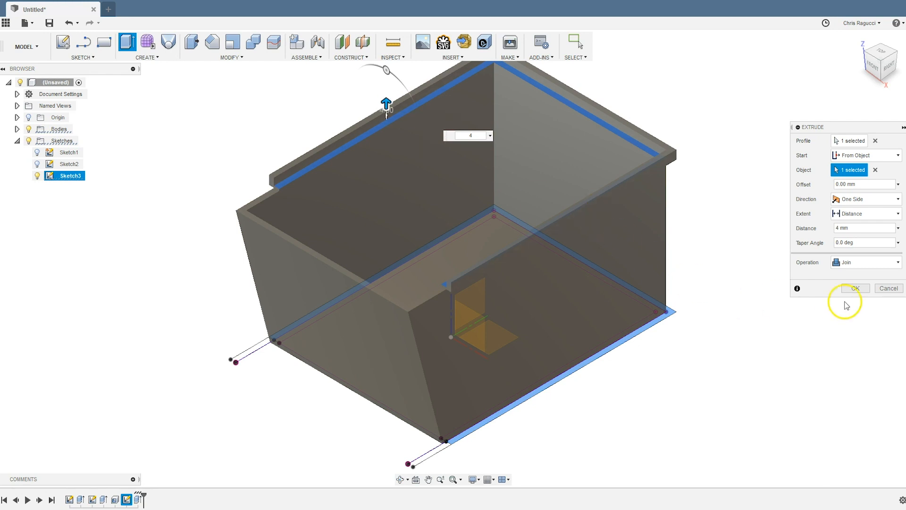
pyautogui.click(855, 288)
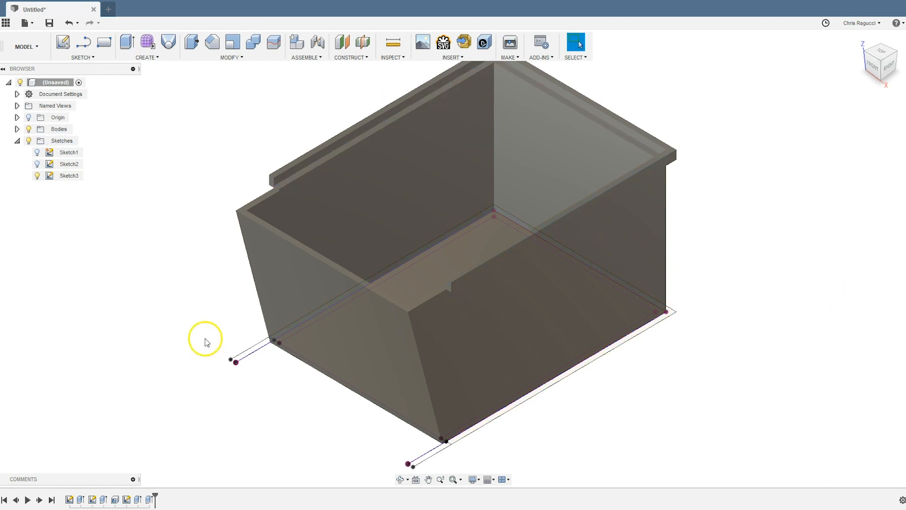
pyautogui.keyDown('shift'); pyautogui.moveTo(127, 313); pyautogui.dragTo(169, 285, button='middle'); pyautogui.keyUp('shift')
pyautogui.click(351, 156)
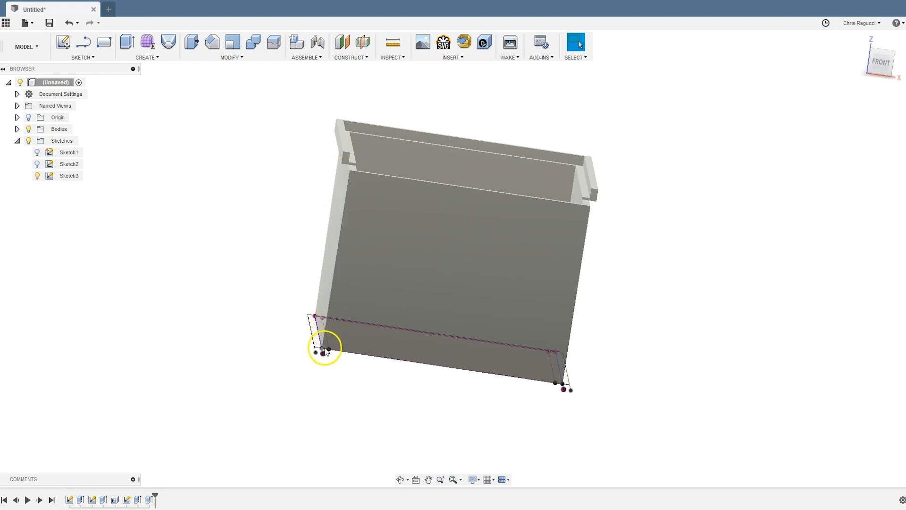
# - Start a sketch on the box's slanted front face and project the face's outline into it
pyautogui.moveTo(263, 321)
pyautogui.keyDown('shift'); pyautogui.mouseDown(button='middle')
pyautogui.moveTo(334, 316)
pyautogui.moveTo(390, 256)
pyautogui.mouseUp(button='middle'); pyautogui.keyUp('shift')
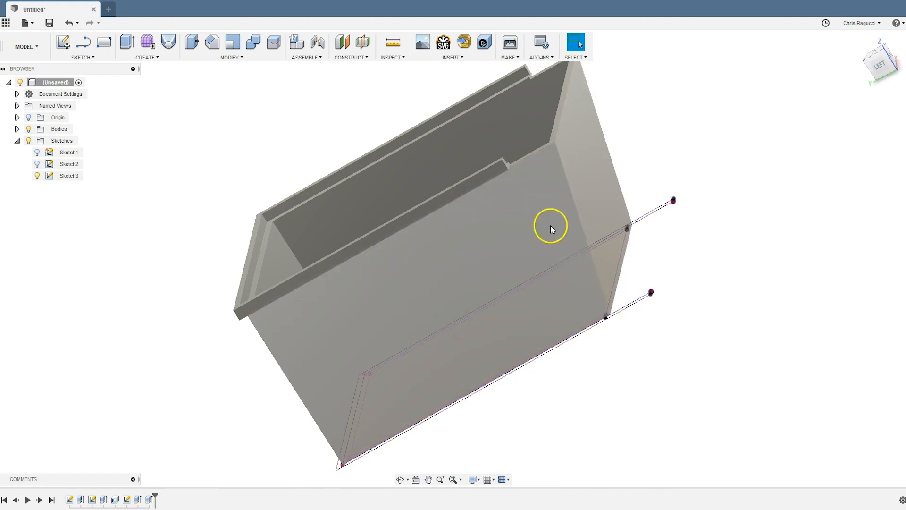
pyautogui.keyDown('shift'); pyautogui.moveTo(765, 259); pyautogui.dragTo(694, 281, button='middle'); pyautogui.keyUp('shift')
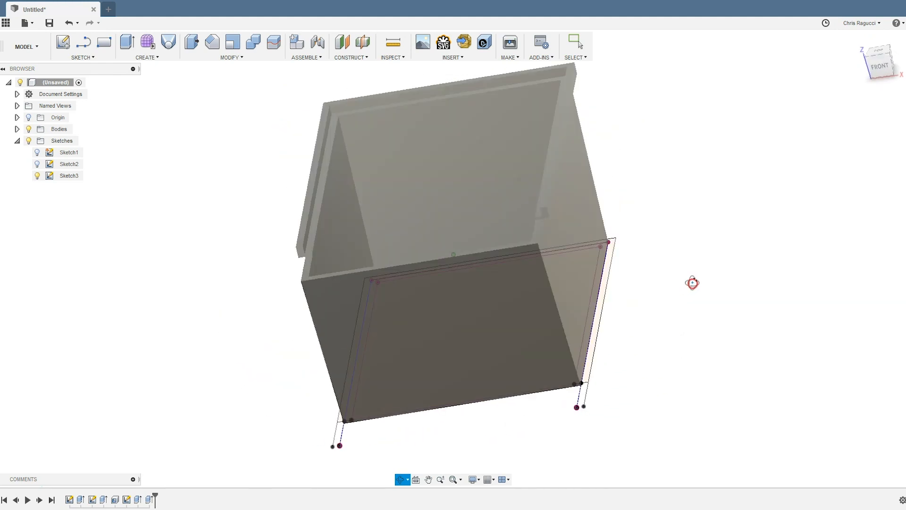
pyautogui.click(887, 77)
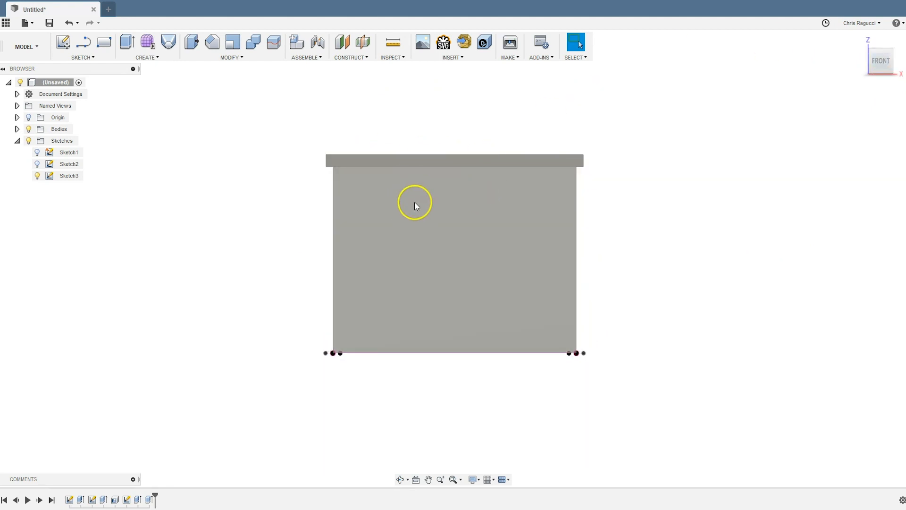
pyautogui.scroll(4, 454, 234)
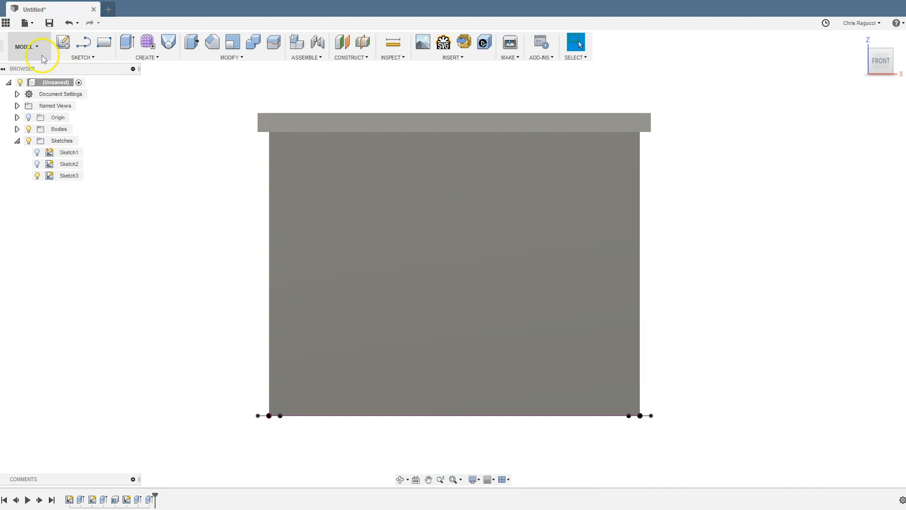
pyautogui.click(65, 44)
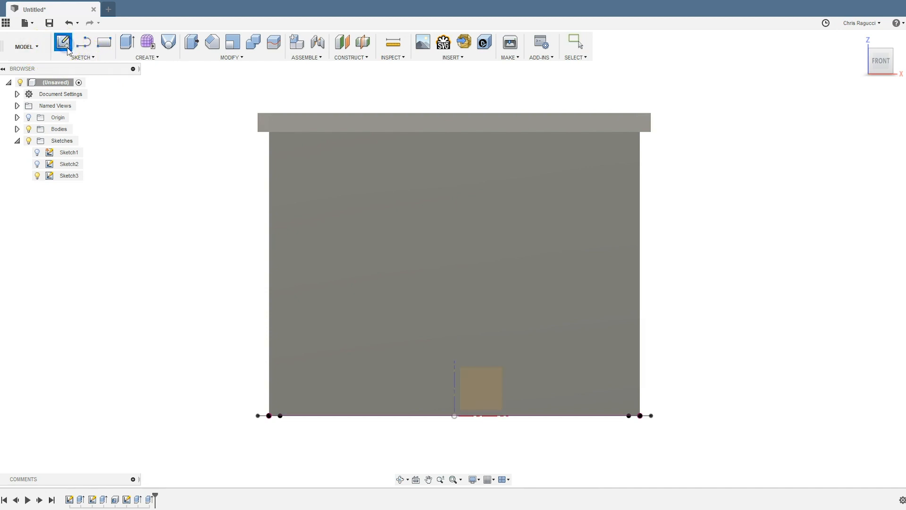
pyautogui.click(453, 282)
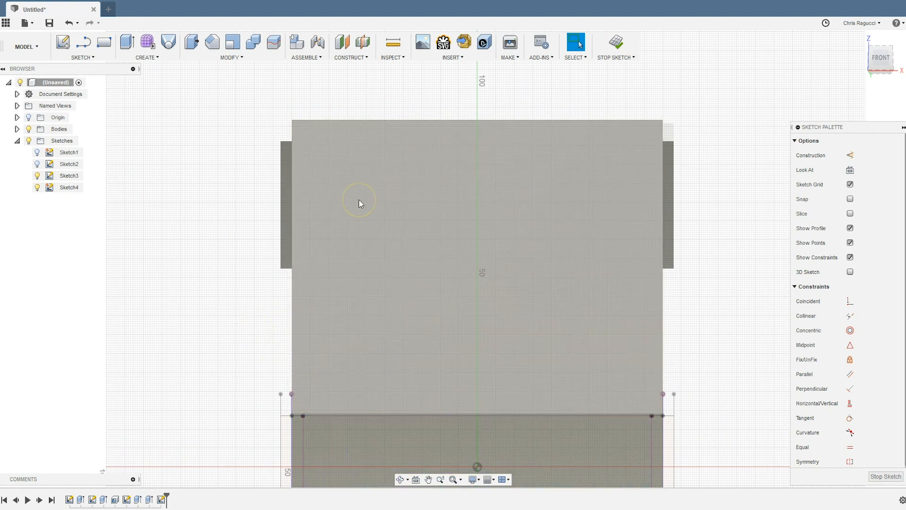
pyautogui.press('p')
pyautogui.click(389, 217)
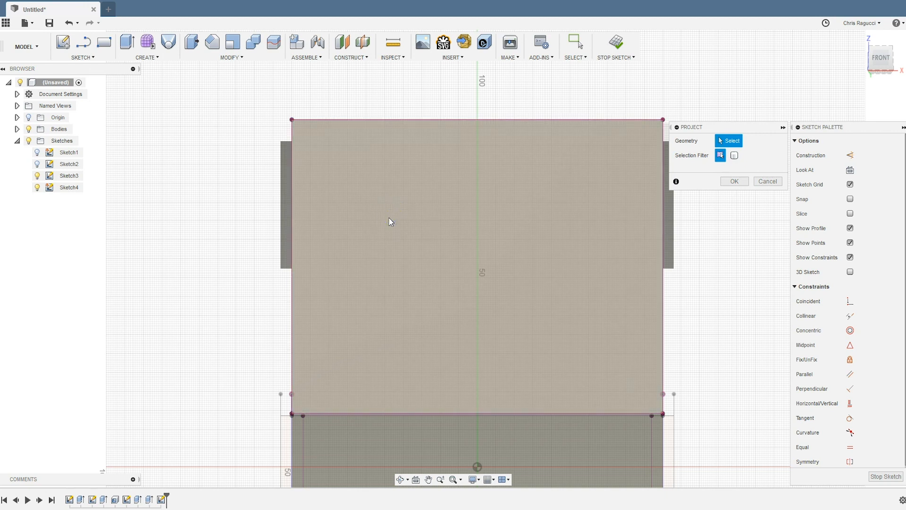
pyautogui.click(734, 182)
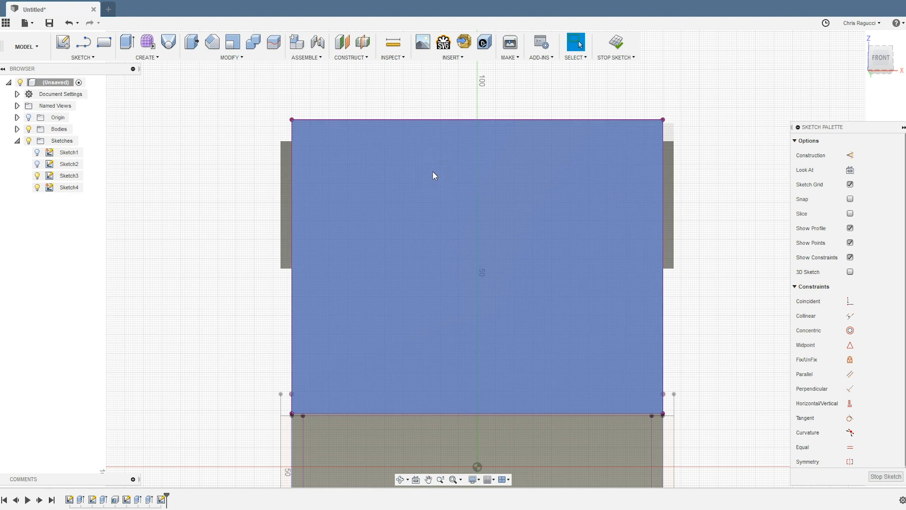
# - Draw a vertical line down from the midpoint of the front face's top edge and convert it to a construction line
pyautogui.press('l')
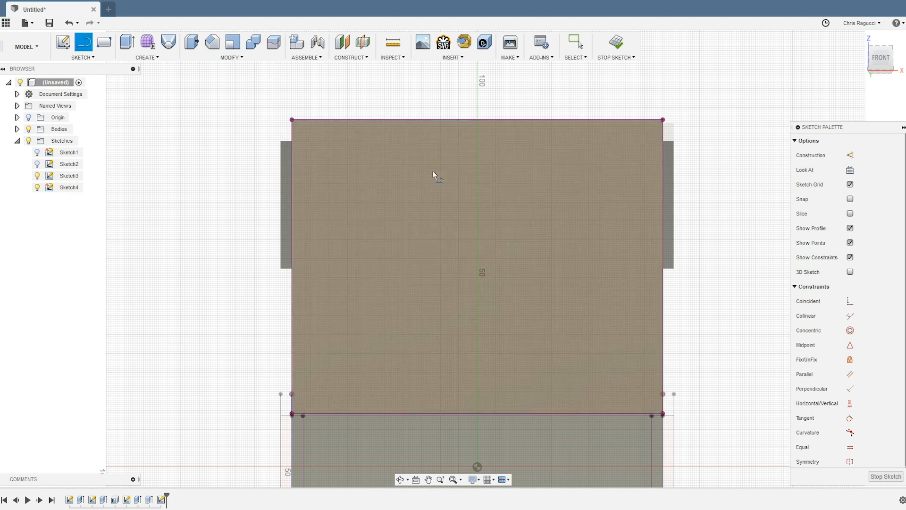
pyautogui.click(479, 121)
pyautogui.click(477, 345)
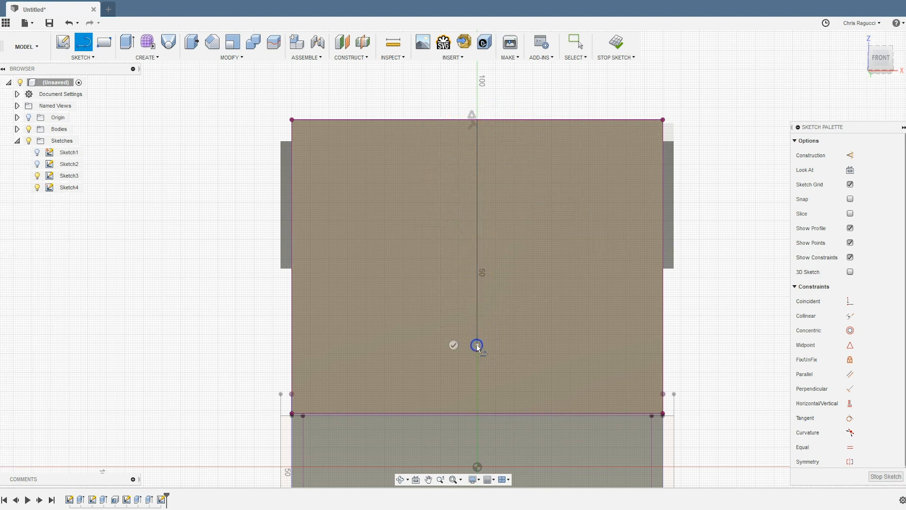
pyautogui.click(451, 345)
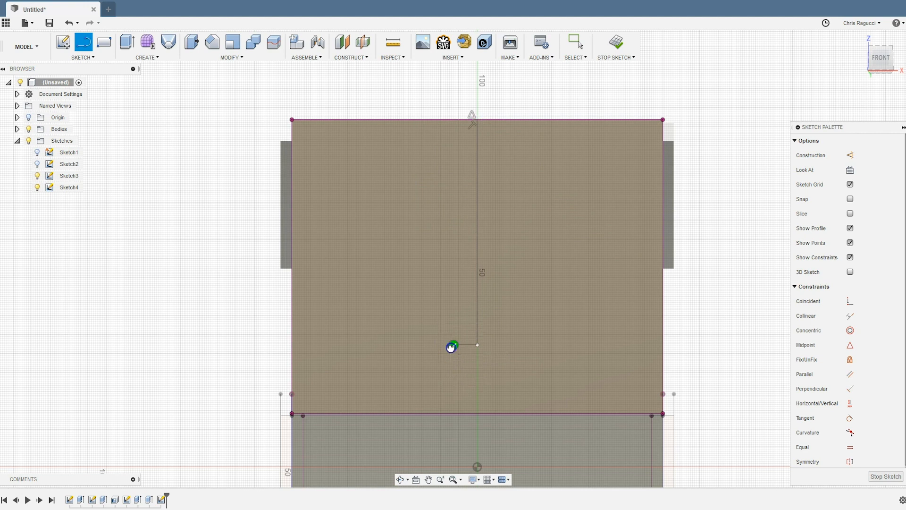
pyautogui.press('Escape')
pyautogui.click(477, 306)
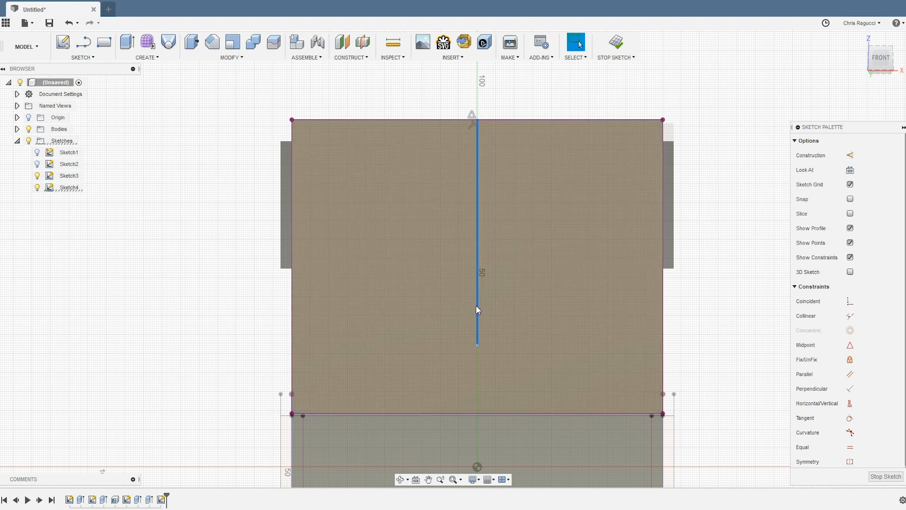
pyautogui.press('x')
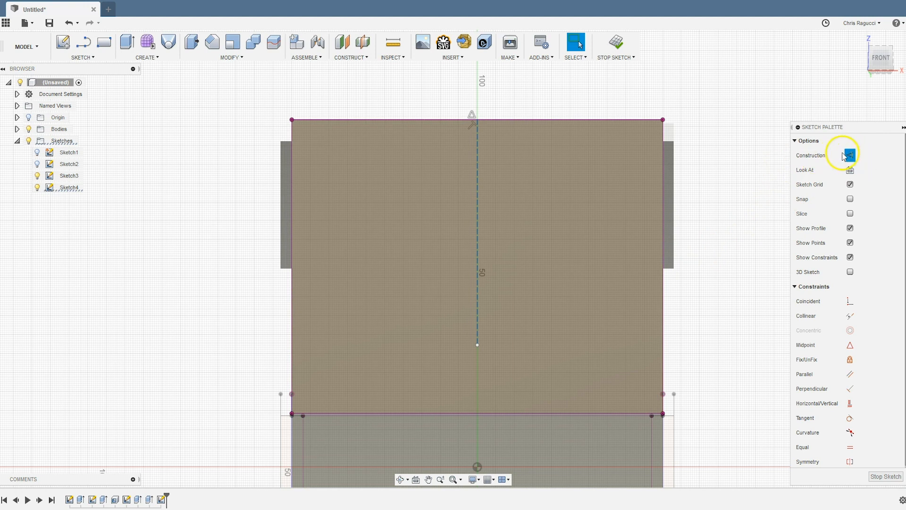
pyautogui.click(548, 88)
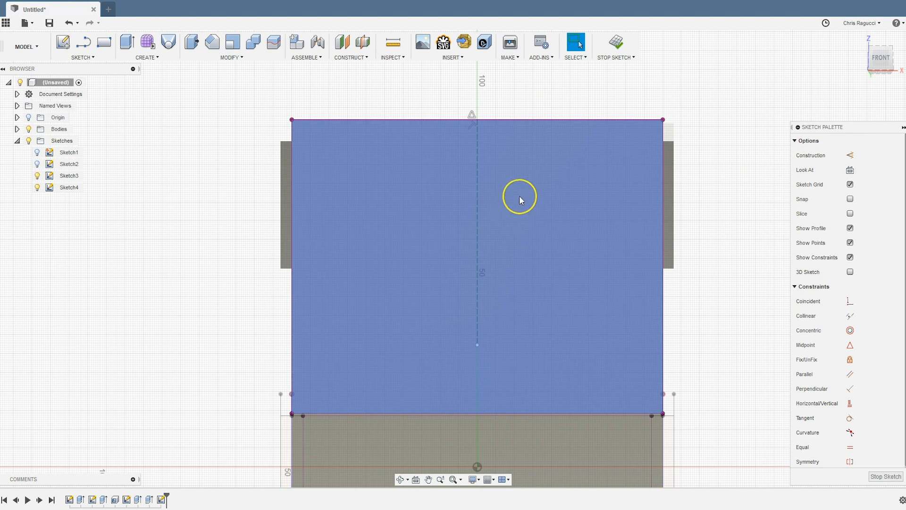
# - Sketch half of a trapezoidal notch: a line slanting inward from the top edge, then a horizontal line to the centreline
pyautogui.press('l')
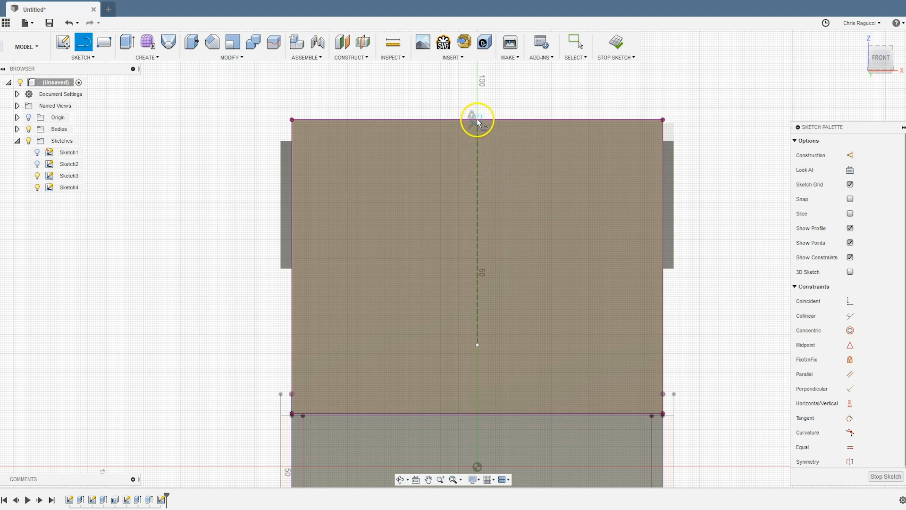
pyautogui.click(570, 120)
pyautogui.click(542, 172)
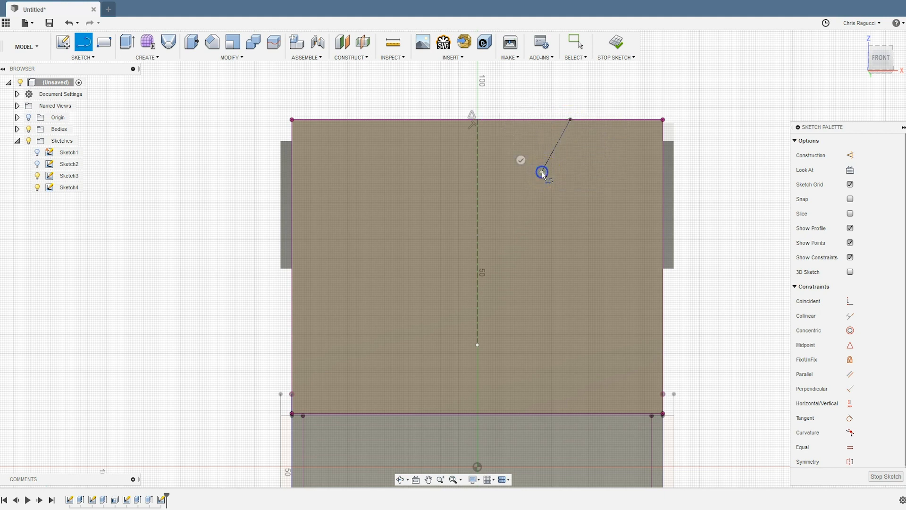
pyautogui.click(477, 172)
pyautogui.press('Escape')
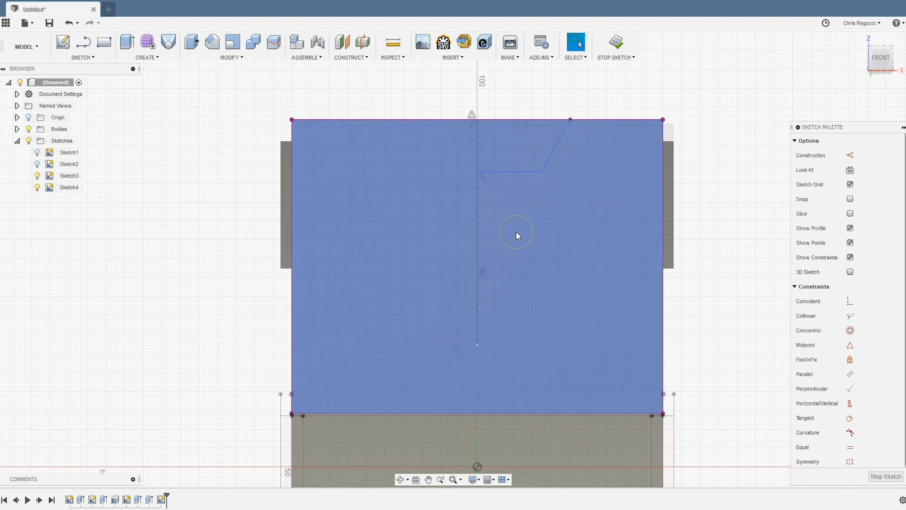
# - Mirror the slanted and horizontal notch lines about the construction centreline and finish the sketch
pyautogui.press('s')
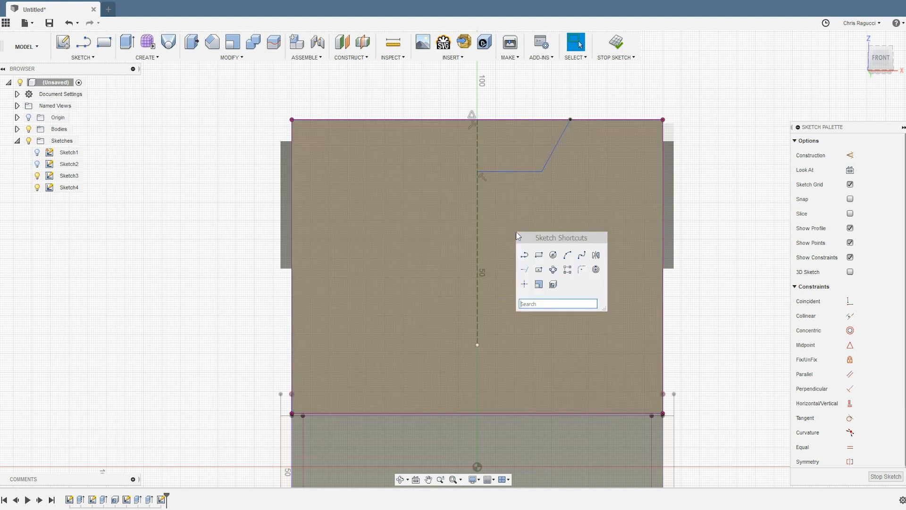
pyautogui.click(596, 255)
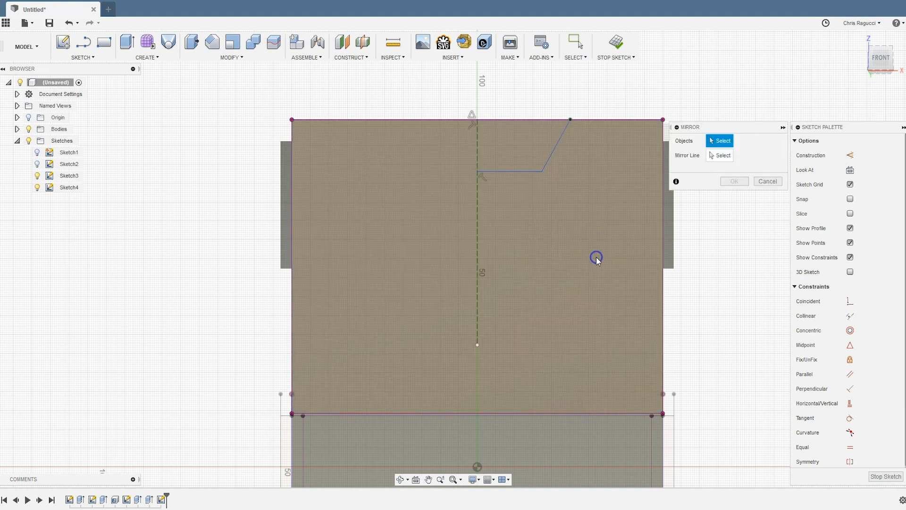
pyautogui.click(558, 143)
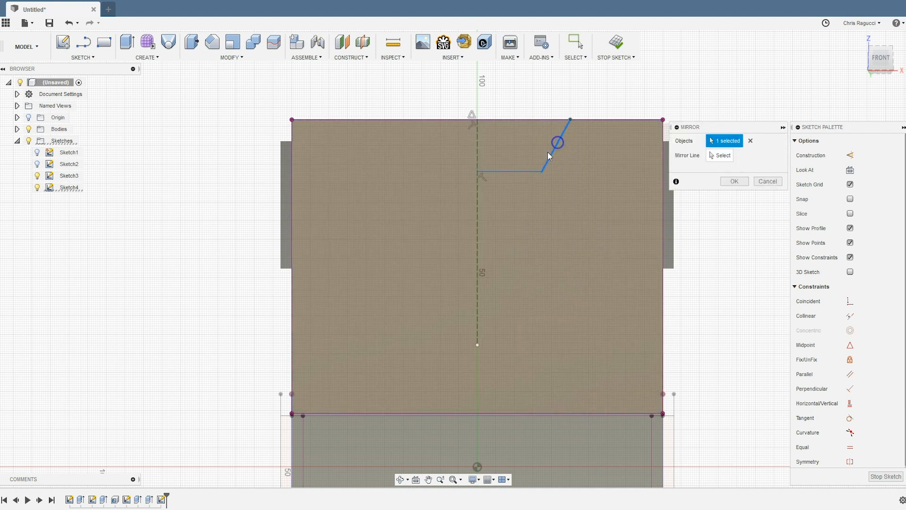
pyautogui.click(522, 171)
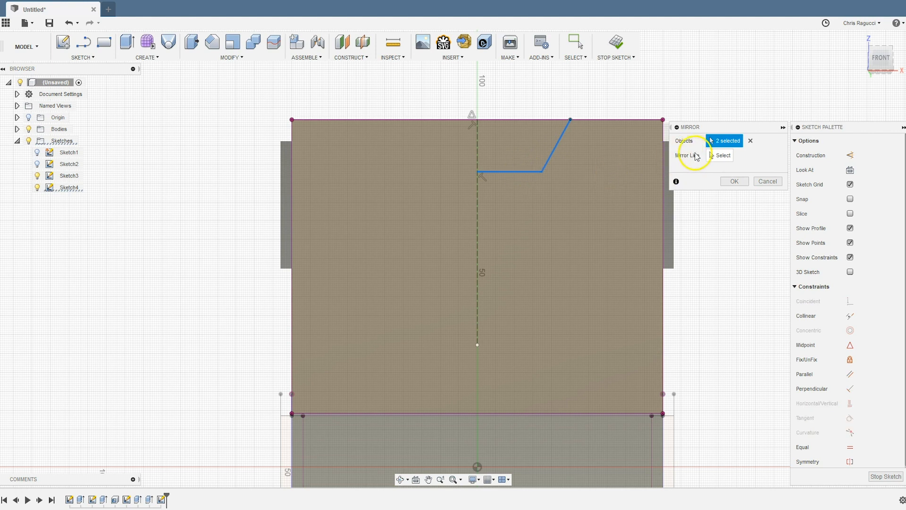
pyautogui.click(718, 156)
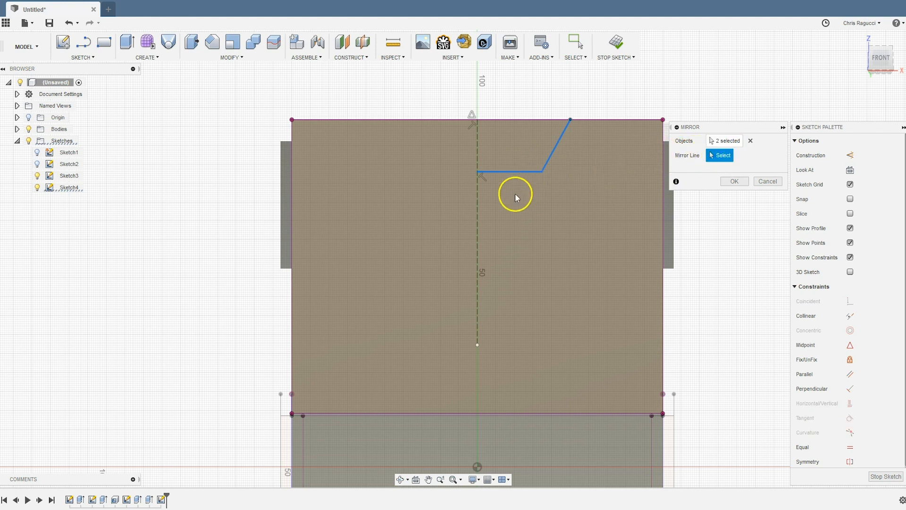
pyautogui.click(478, 206)
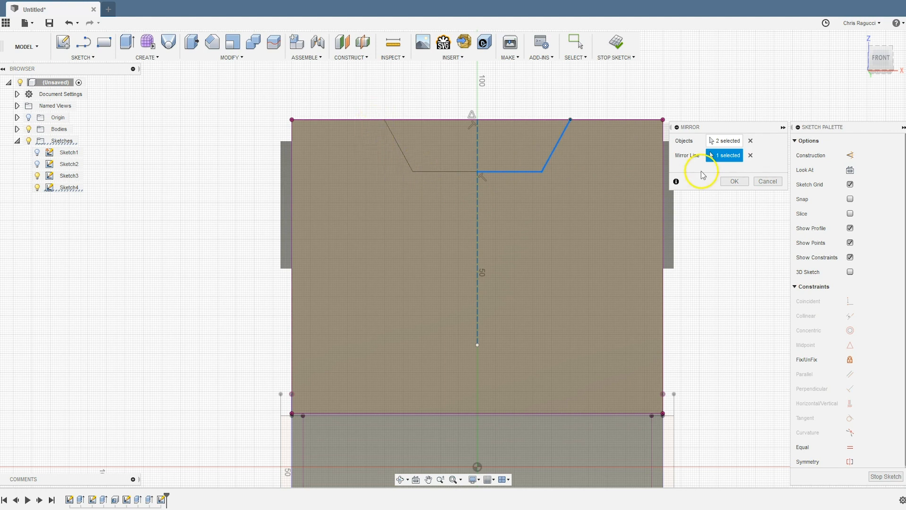
pyautogui.click(735, 181)
pyautogui.click(873, 480)
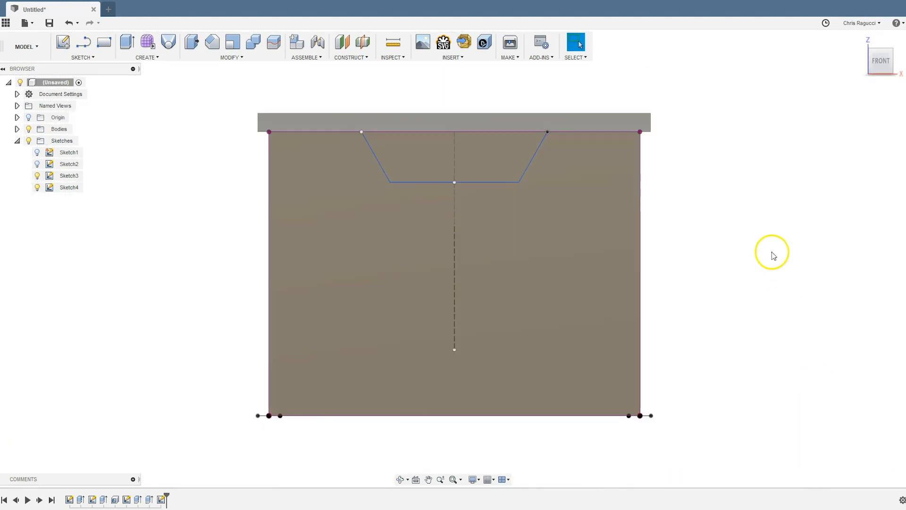
# - Extrude the trapezoidal profile inward as a cut with extent All, and hide the sketches
pyautogui.keyDown('shift'); pyautogui.moveTo(772, 254); pyautogui.dragTo(752, 262, button='middle'); pyautogui.keyUp('shift')
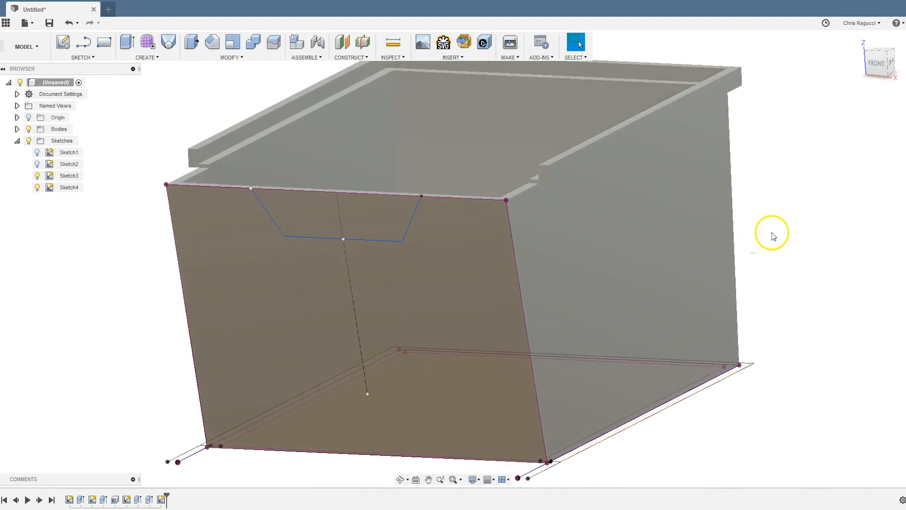
pyautogui.press('e')
pyautogui.click(382, 221)
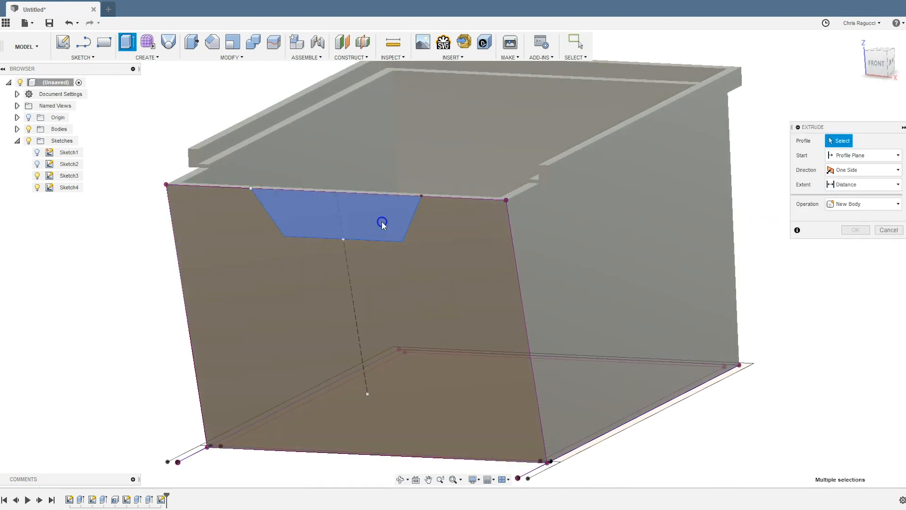
pyautogui.moveTo(334, 218); pyautogui.dragTo(384, 190)
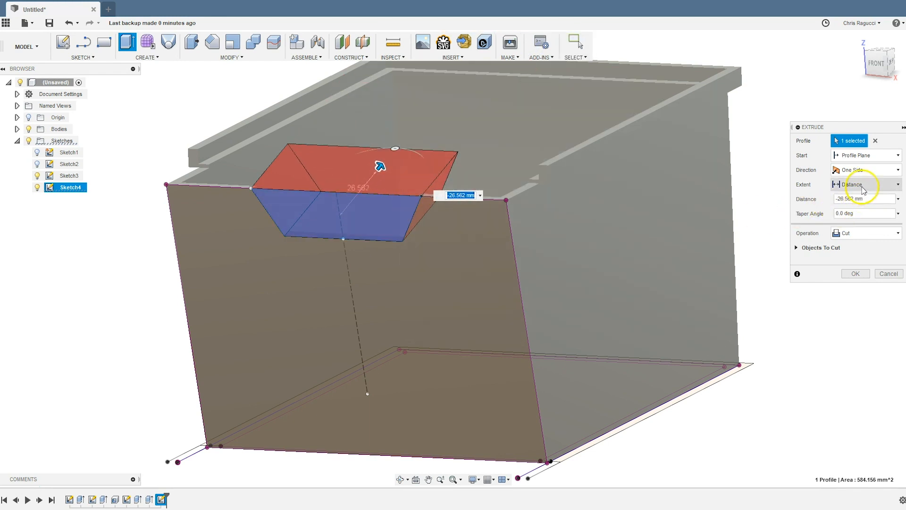
pyautogui.click(863, 190)
pyautogui.click(851, 221)
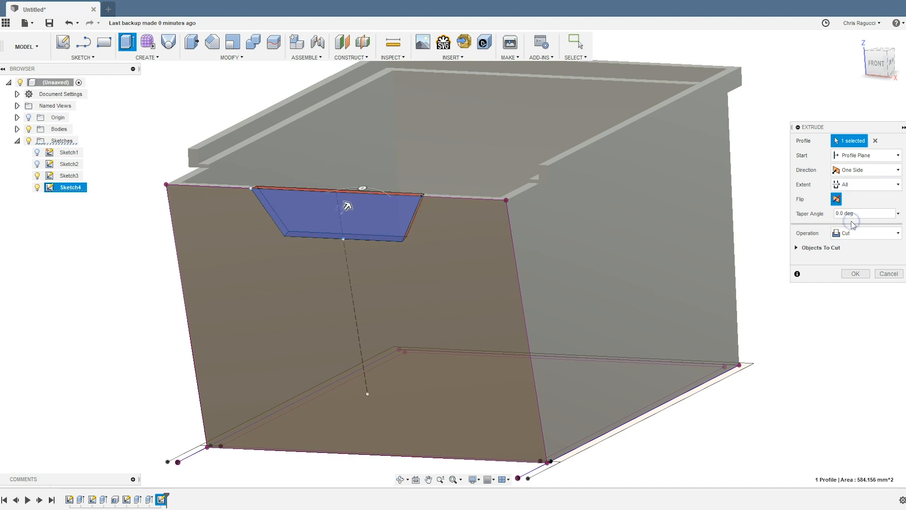
pyautogui.click(855, 274)
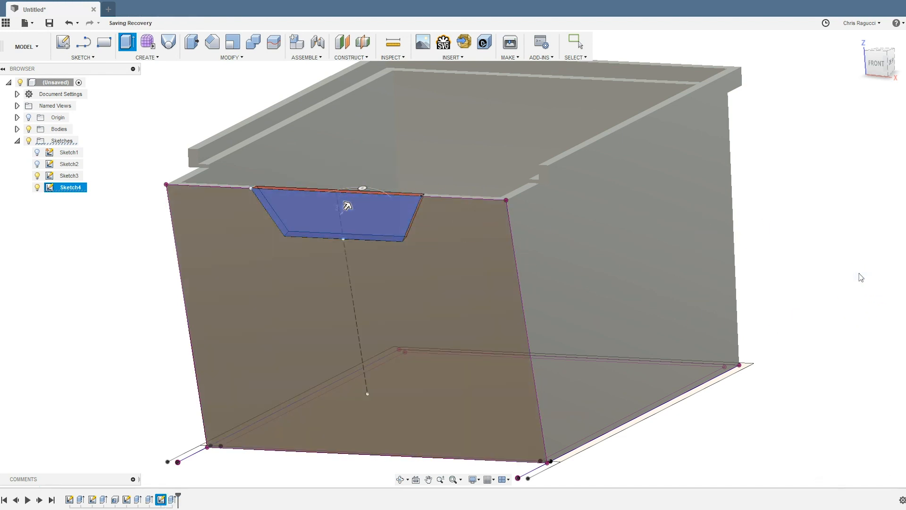
pyautogui.click(28, 140)
pyautogui.moveTo(91, 247)
pyautogui.keyDown('shift'); pyautogui.mouseDown(button='middle')
pyautogui.moveTo(157, 253)
pyautogui.moveTo(88, 278)
pyautogui.moveTo(160, 238)
pyautogui.mouseUp(button='middle'); pyautogui.keyUp('shift')
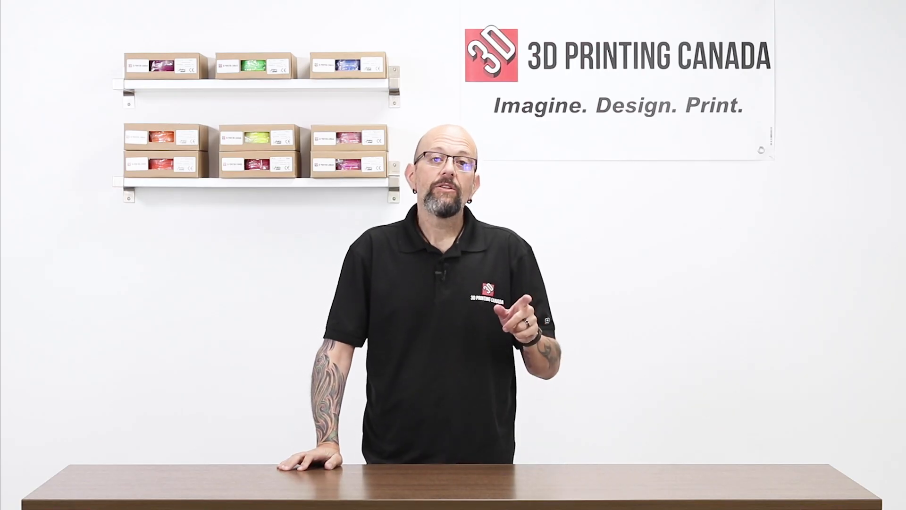
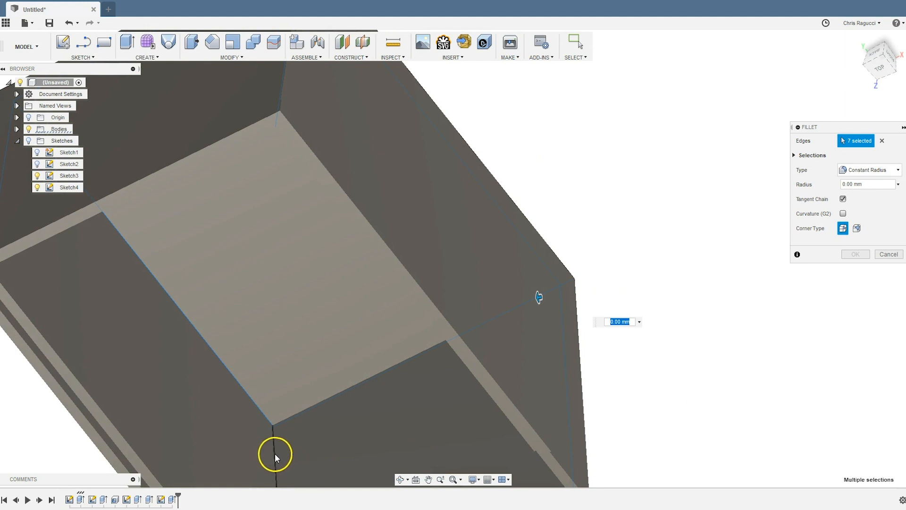
# - Fillet the eight selected interior edges of the box with a constant 3 mm radius
pyautogui.click(884, 65)
pyautogui.moveTo(581, 176); pyautogui.dragTo(646, 202)
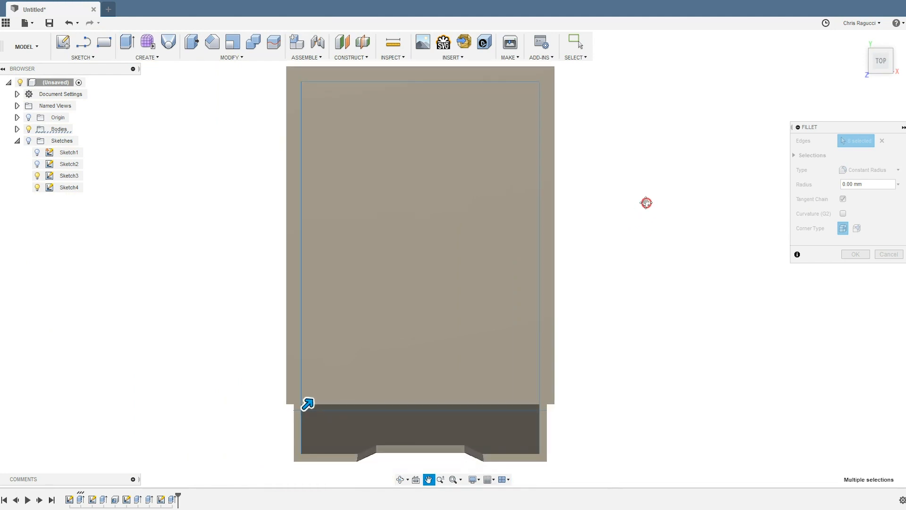
pyautogui.press('Escape')
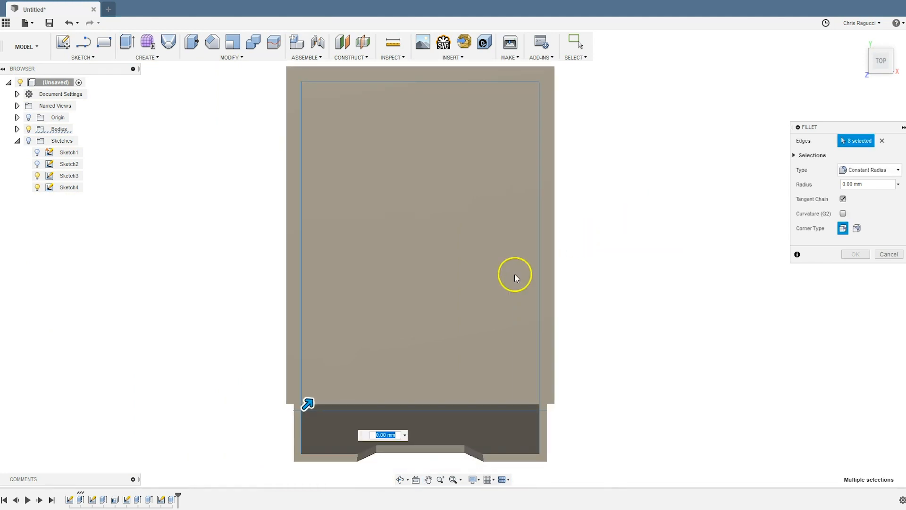
pyautogui.moveTo(313, 399); pyautogui.dragTo(319, 400)
pyautogui.press('Return')
pyautogui.keyDown('shift'); pyautogui.moveTo(579, 360); pyautogui.dragTo(579, 330, button='middle'); pyautogui.keyUp('shift')
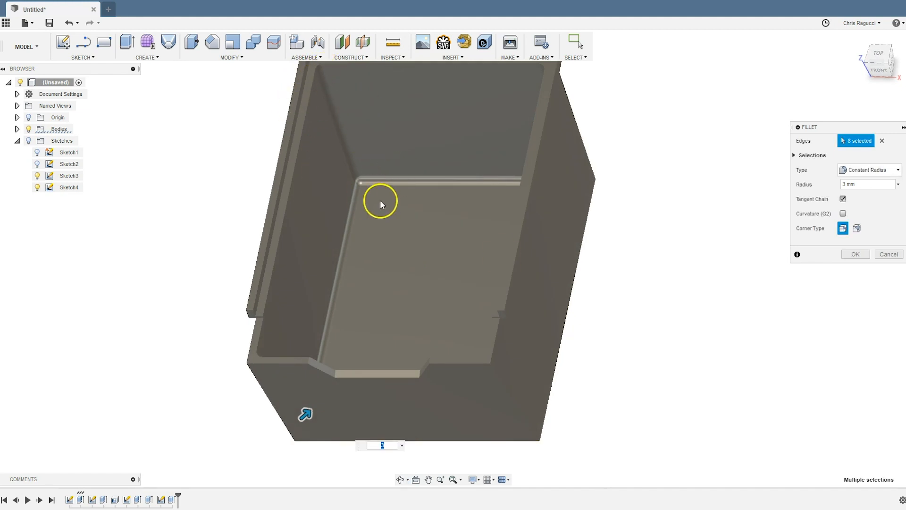
pyautogui.click(856, 255)
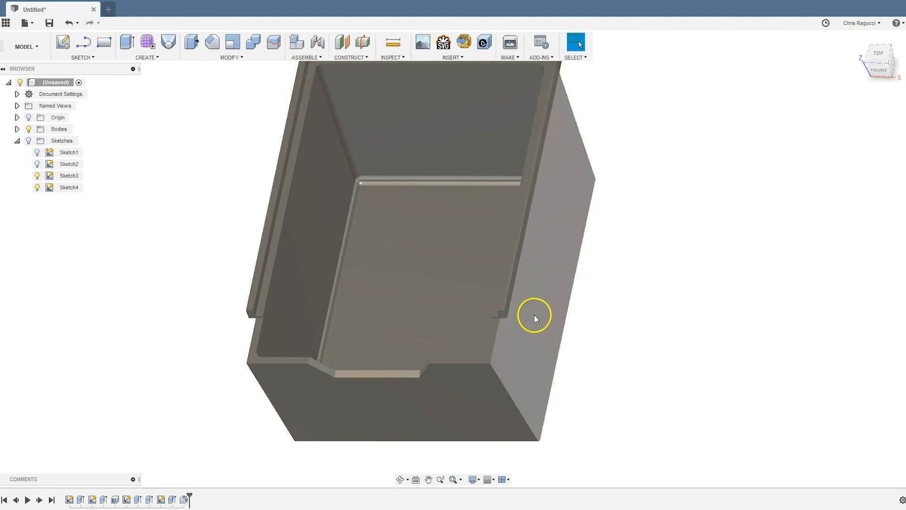
# - Fillet the four corner edges of the front notch with a constant 3 mm radius
pyautogui.keyDown('shift'); pyautogui.moveTo(192, 360); pyautogui.dragTo(203, 339, button='middle'); pyautogui.keyUp('shift')
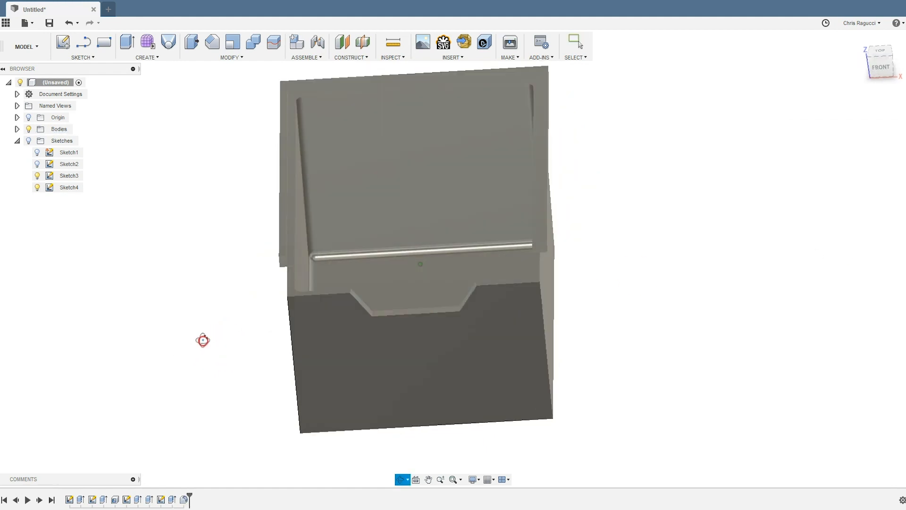
pyautogui.press('f')
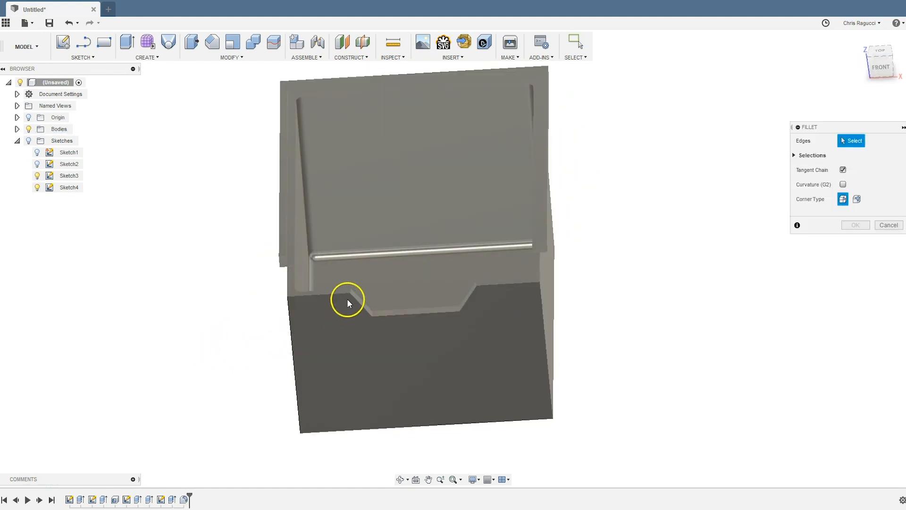
pyautogui.scroll(2, 350, 291)
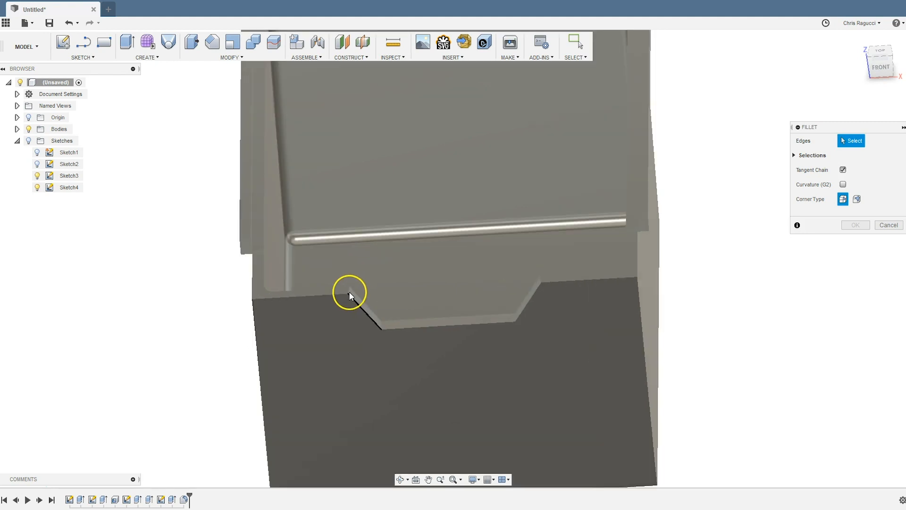
pyautogui.click(349, 289)
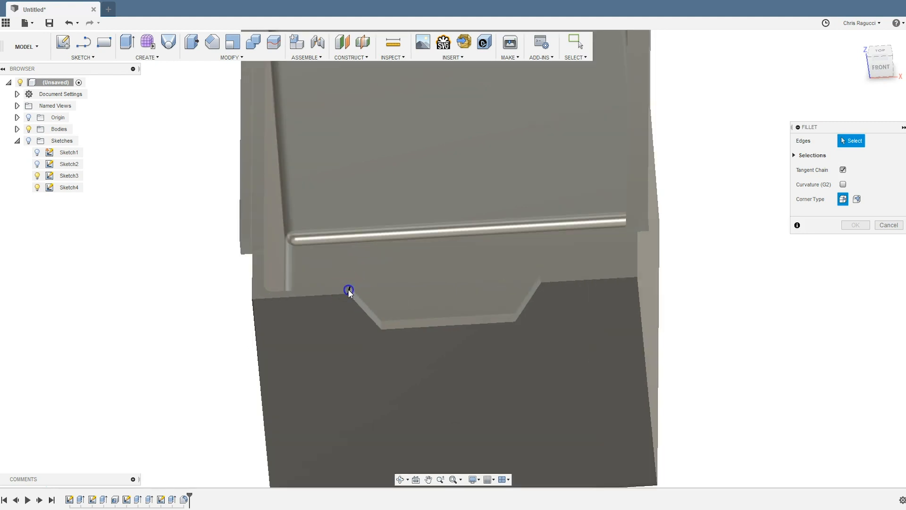
pyautogui.click(381, 324)
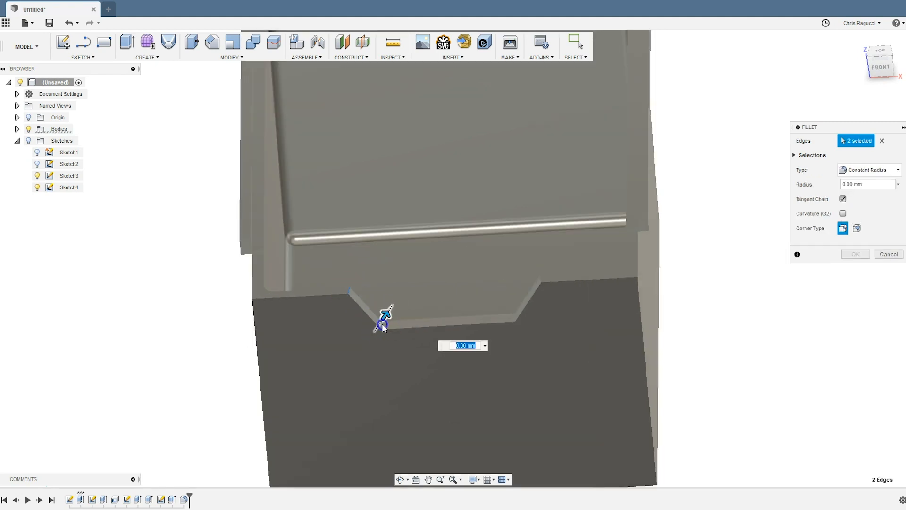
pyautogui.click(514, 314)
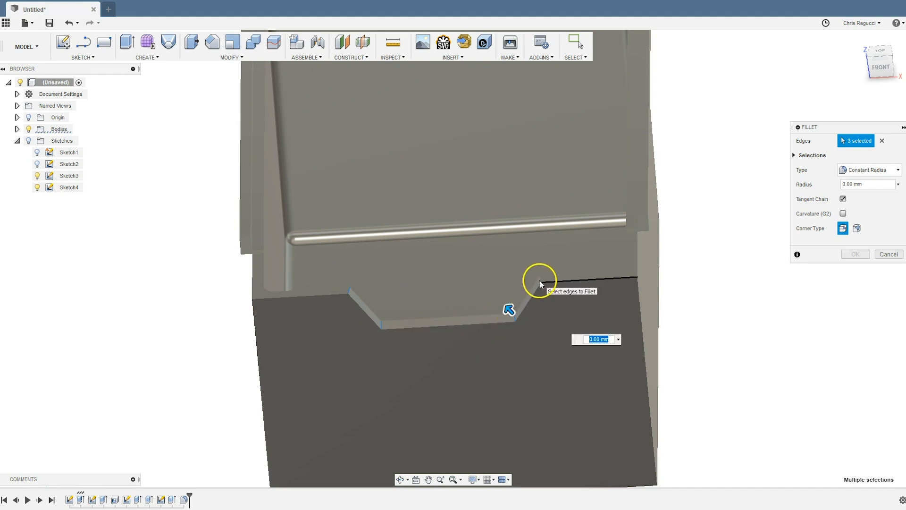
pyautogui.click(539, 279)
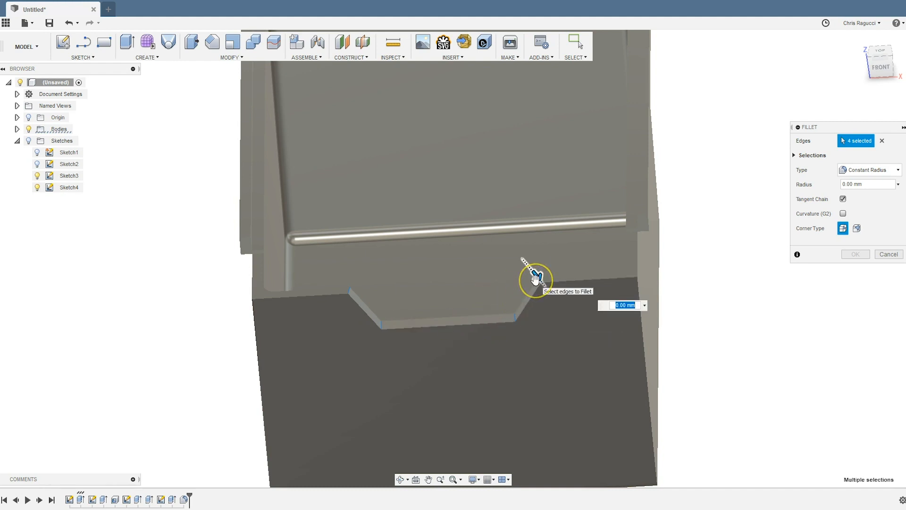
pyautogui.write('3')
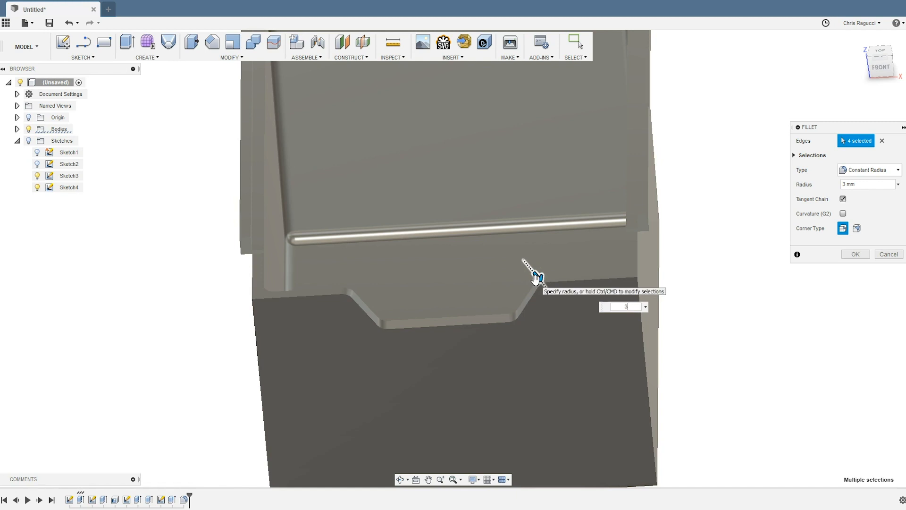
pyautogui.press('Return')
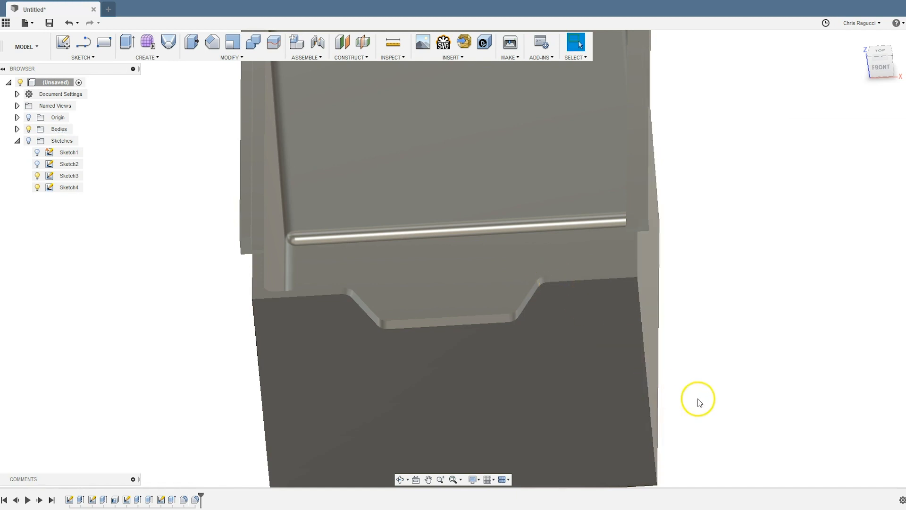
# - Examine the finished box's notch, rim and inner fillets from several angles
pyautogui.keyDown('shift'); pyautogui.moveTo(702, 427); pyautogui.dragTo(716, 409, button='middle'); pyautogui.keyUp('shift')
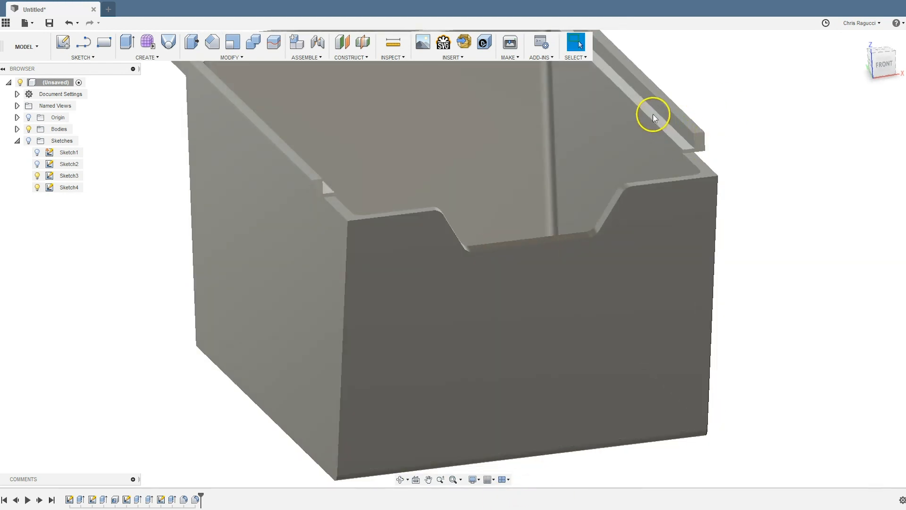
pyautogui.moveTo(631, 94); pyautogui.dragTo(657, 212, button='middle')
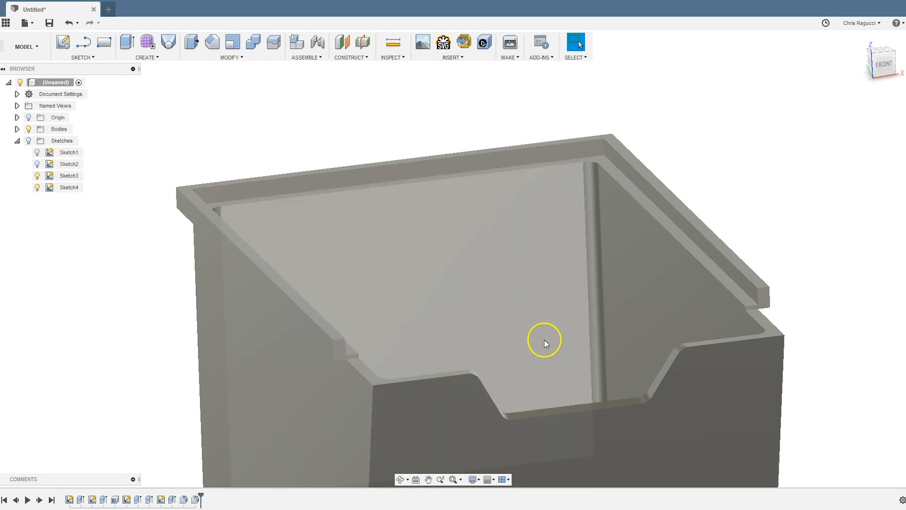
pyautogui.keyDown('shift'); pyautogui.moveTo(592, 318); pyautogui.dragTo(590, 333, button='middle'); pyautogui.keyUp('shift')
pyautogui.moveTo(603, 377); pyautogui.dragTo(616, 189, button='middle')
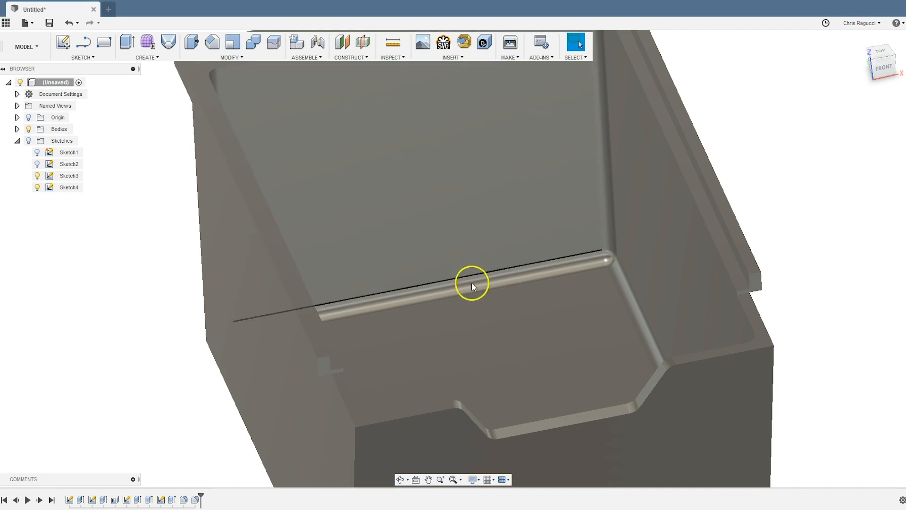
pyautogui.scroll(-2, 522, 295)
pyautogui.scroll(-2, 521, 296)
pyautogui.keyDown('shift'); pyautogui.moveTo(542, 295); pyautogui.dragTo(371, 338, button='middle'); pyautogui.keyUp('shift')
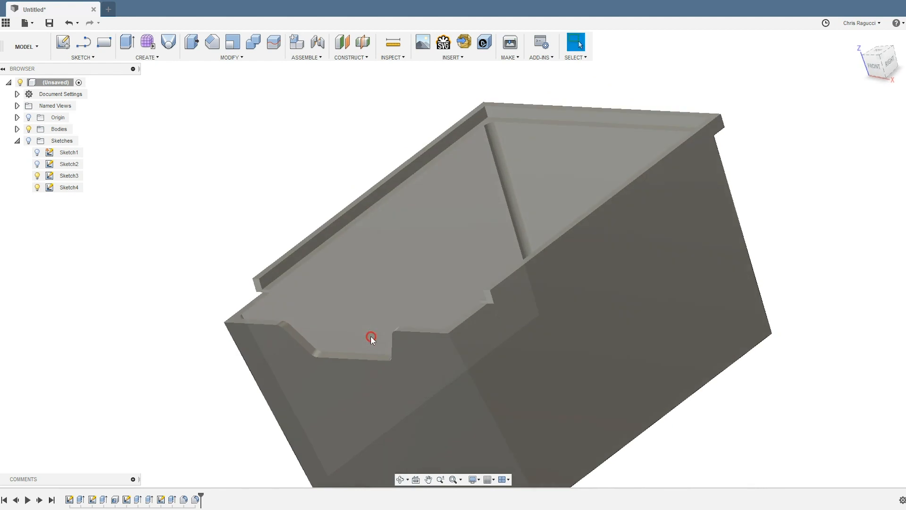
# - Send the box body to Simplify3D for 3D printing with High mesh refinement
pyautogui.click(512, 47)
pyautogui.click(535, 181)
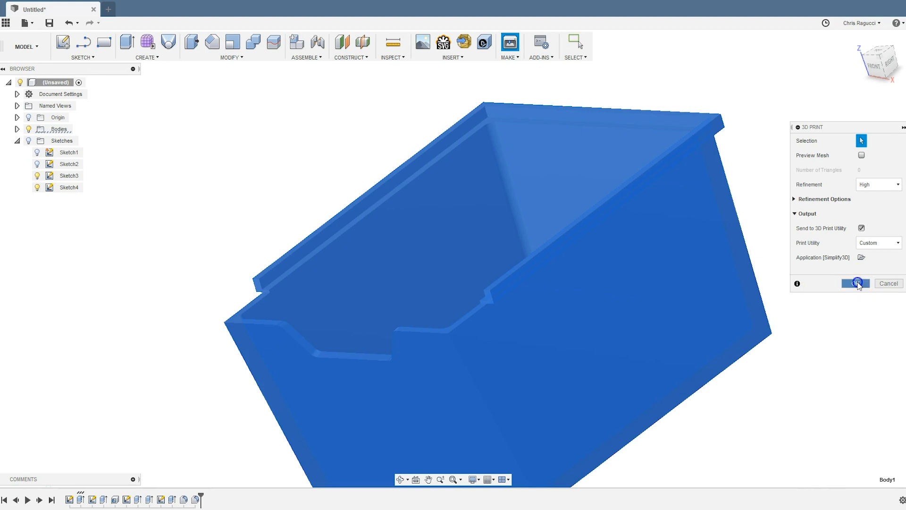
pyautogui.click(856, 283)
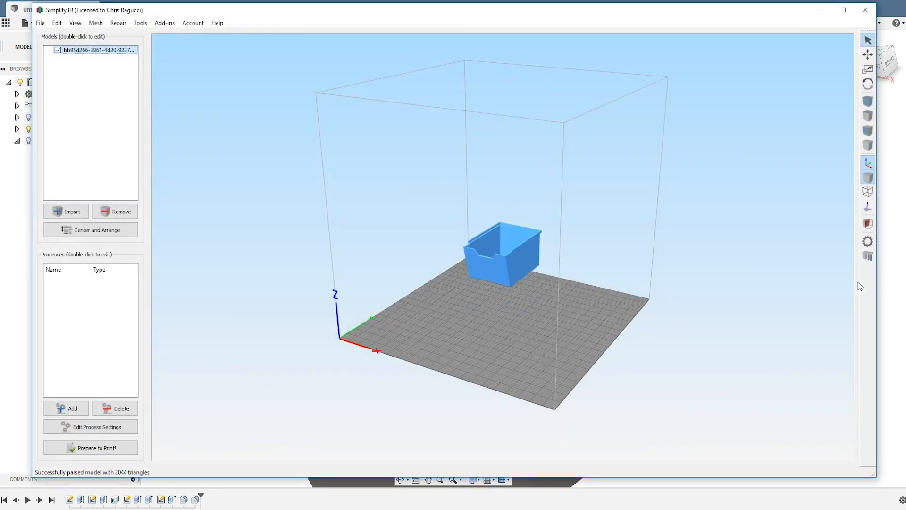
# - Add an FFF process using the Ultra Magnus profile with PLA and Medium quality, and centre the box on the build plate
pyautogui.click(77, 408)
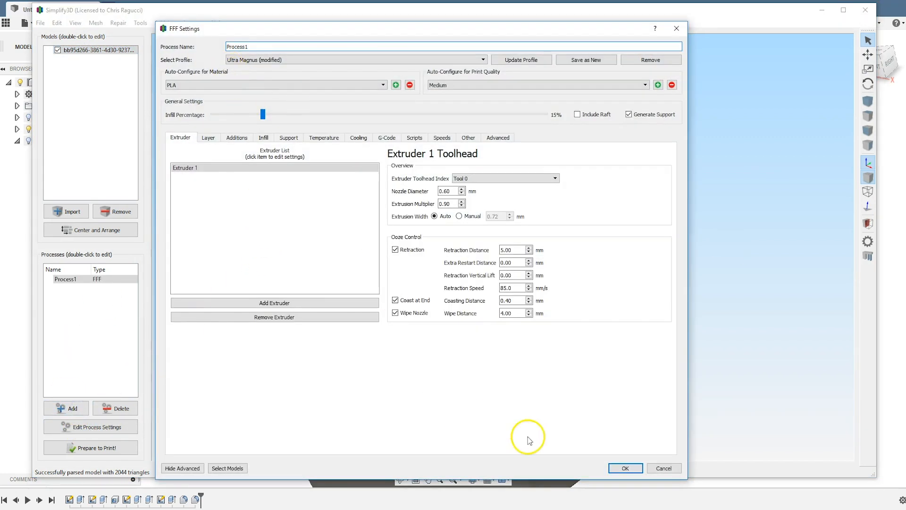
pyautogui.click(624, 468)
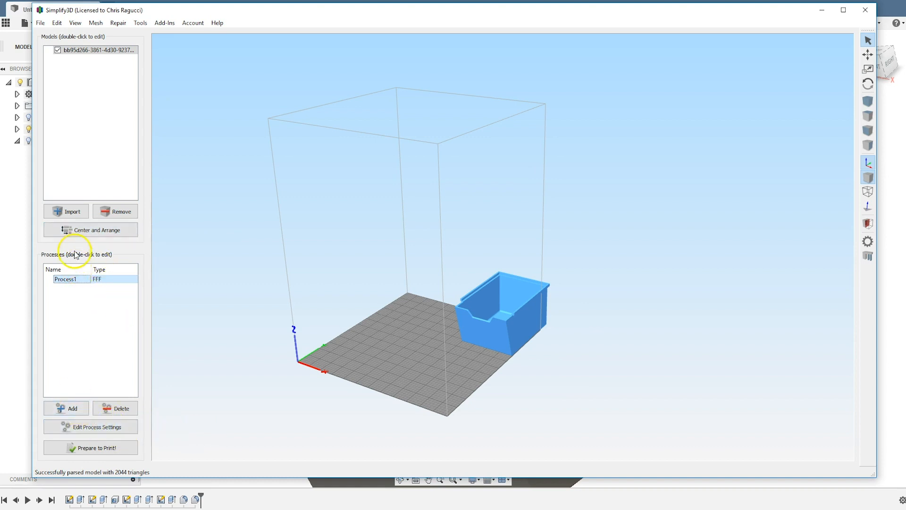
pyautogui.click(78, 231)
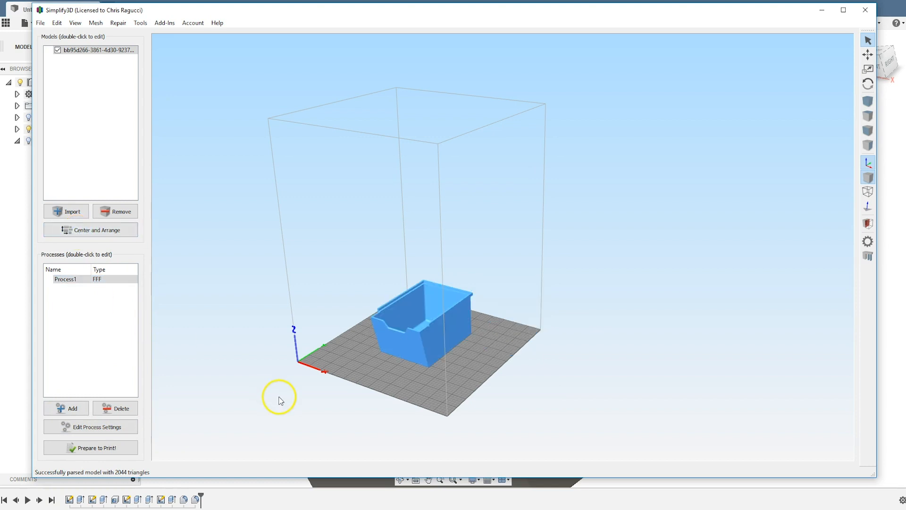
# - Scale the box model uniformly to 70%
pyautogui.click(349, 389)
pyautogui.moveTo(261, 420); pyautogui.dragTo(419, 351)
pyautogui.doubleClick(418, 351)
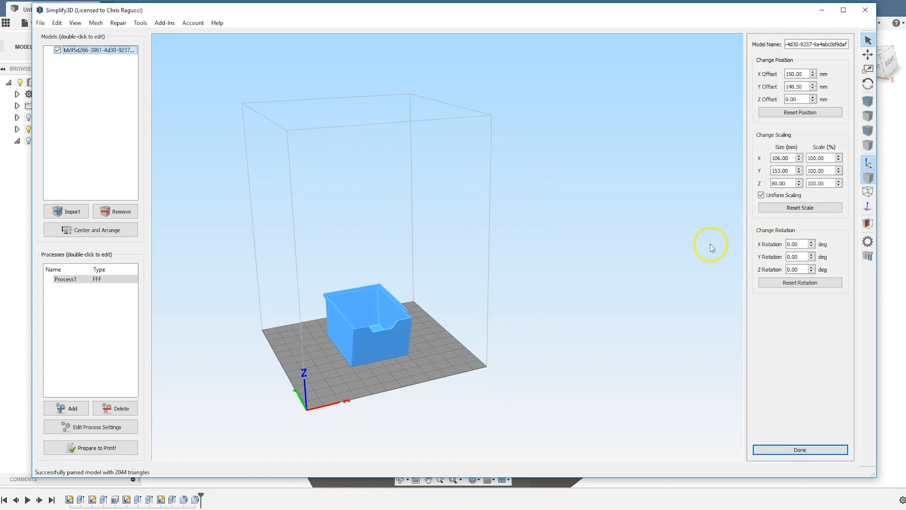
pyautogui.click(810, 183)
pyautogui.press('Return')
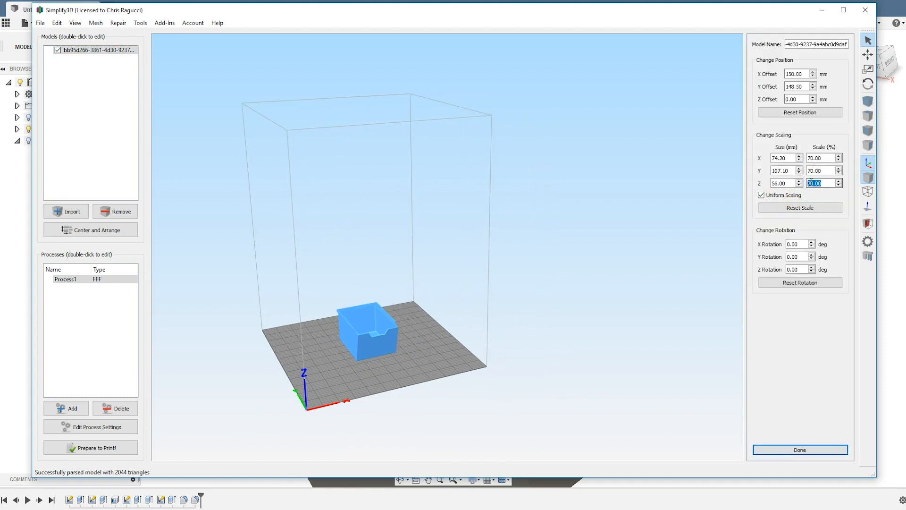
pyautogui.click(806, 449)
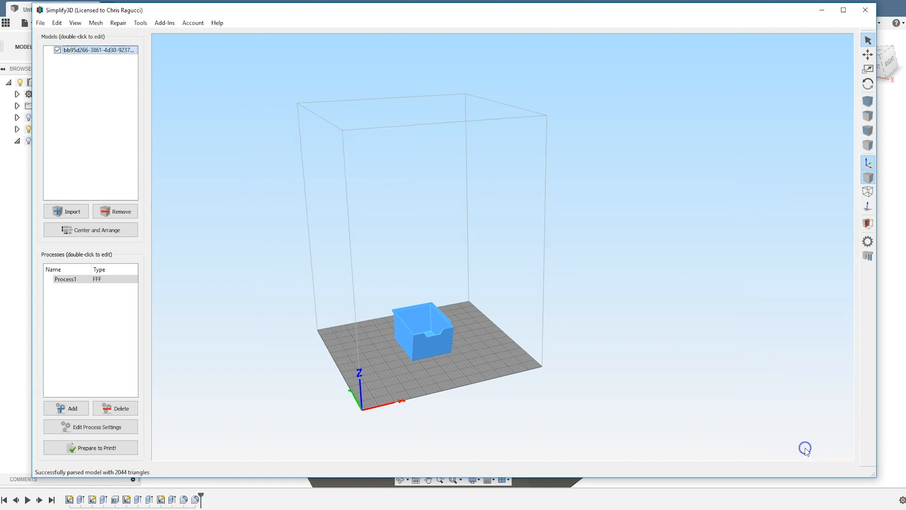
# - Generate automatic supports for the box with a 4 mm pillar resolution and a 45-degree maximum overhang angle
pyautogui.scroll(5, 439, 349)
pyautogui.moveTo(443, 380); pyautogui.dragTo(528, 232, button='right')
pyautogui.moveTo(394, 324); pyautogui.dragTo(430, 210)
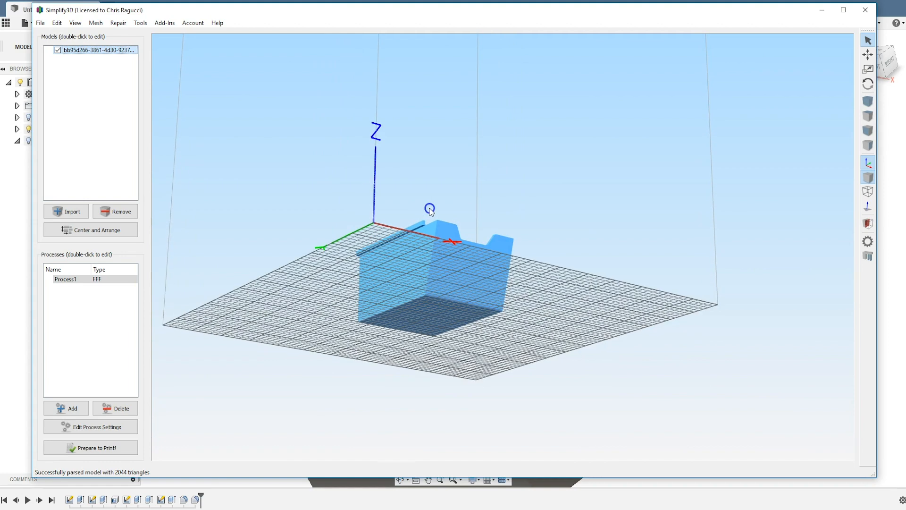
pyautogui.scroll(3, 414, 245)
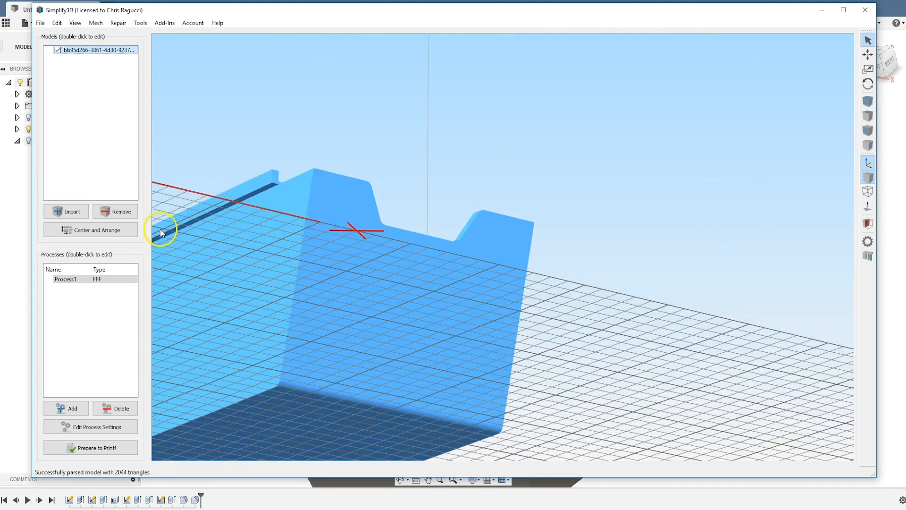
pyautogui.moveTo(454, 204); pyautogui.dragTo(666, 178, button='right')
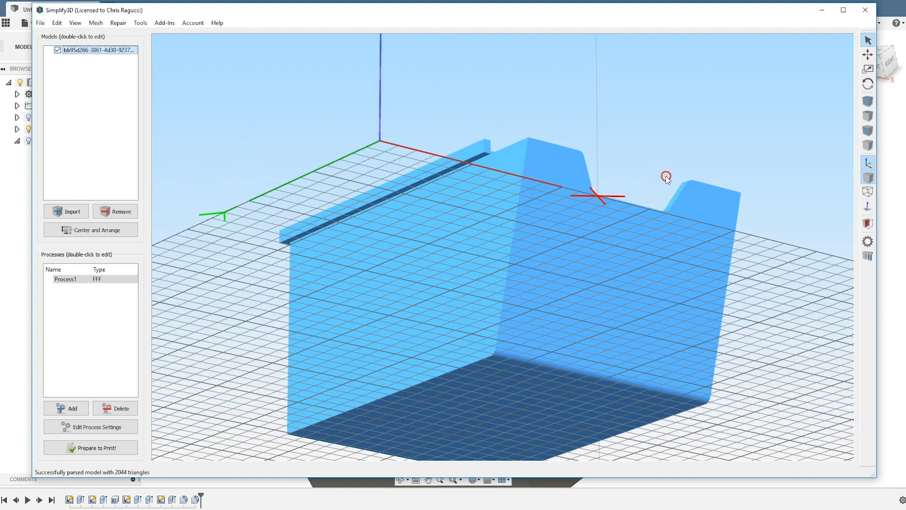
pyautogui.click(864, 255)
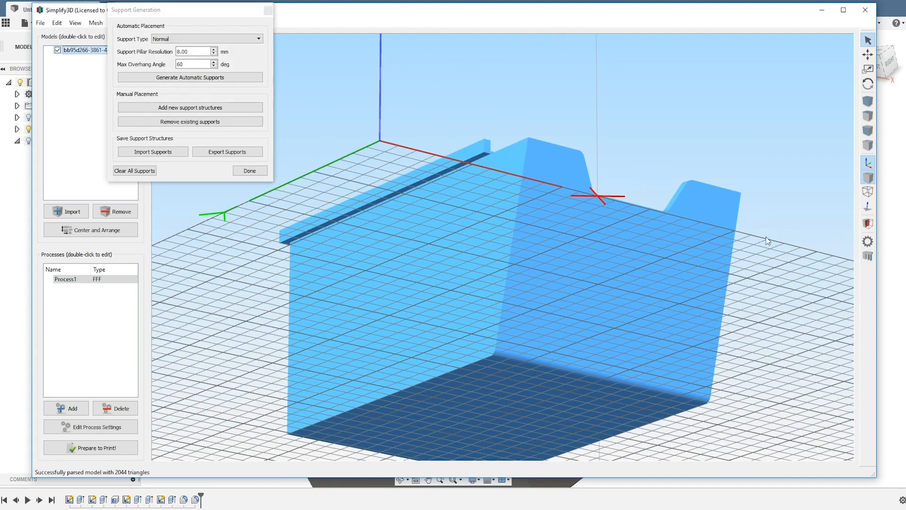
pyautogui.click(214, 55)
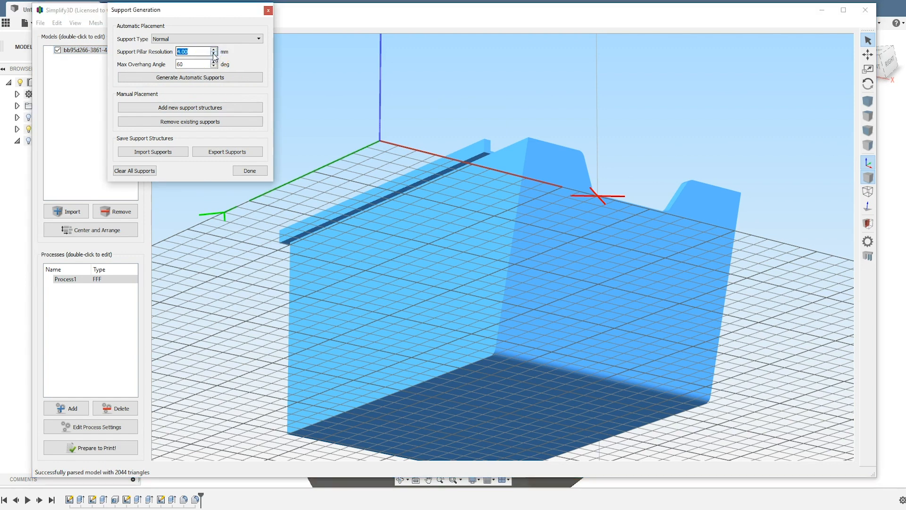
pyautogui.doubleClick(196, 66)
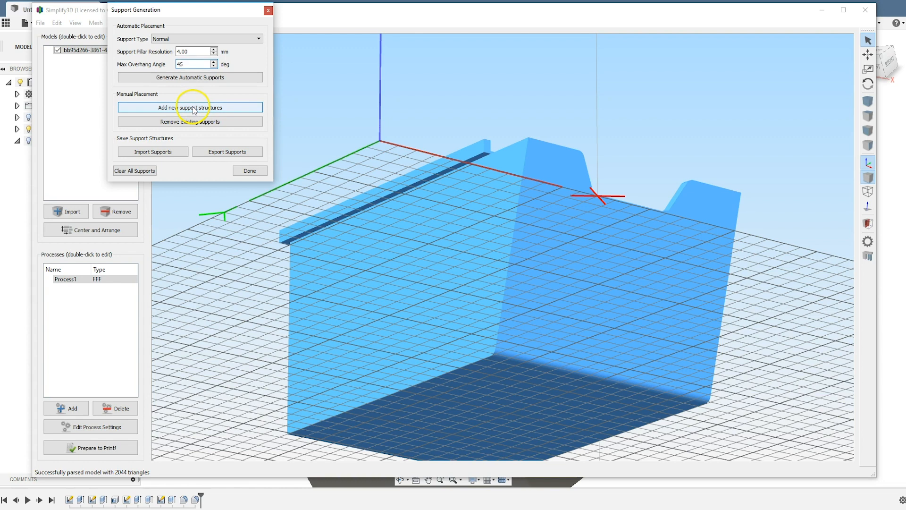
pyautogui.click(191, 80)
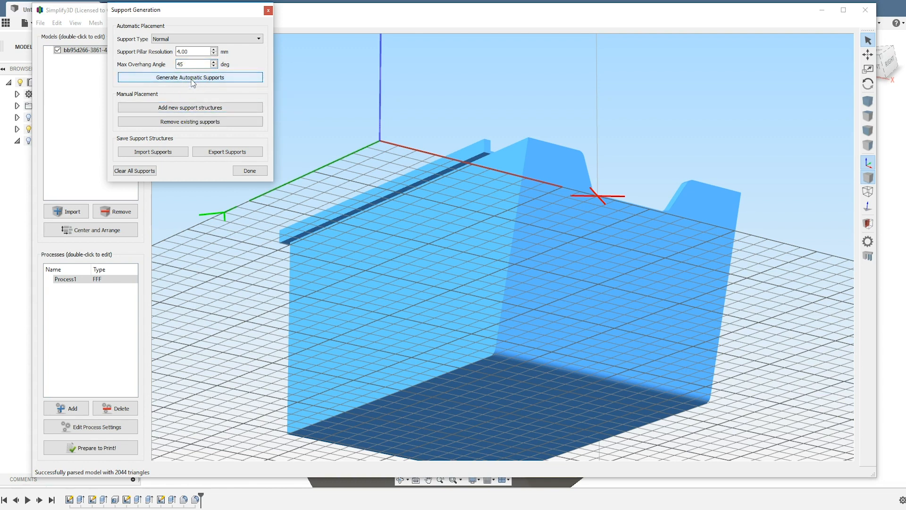
# - Try generating automatic supports again at 4 mm and with the pillar resolution reduced to 3 mm
pyautogui.click(282, 131)
pyautogui.click(521, 156)
pyautogui.moveTo(636, 126); pyautogui.dragTo(379, 174)
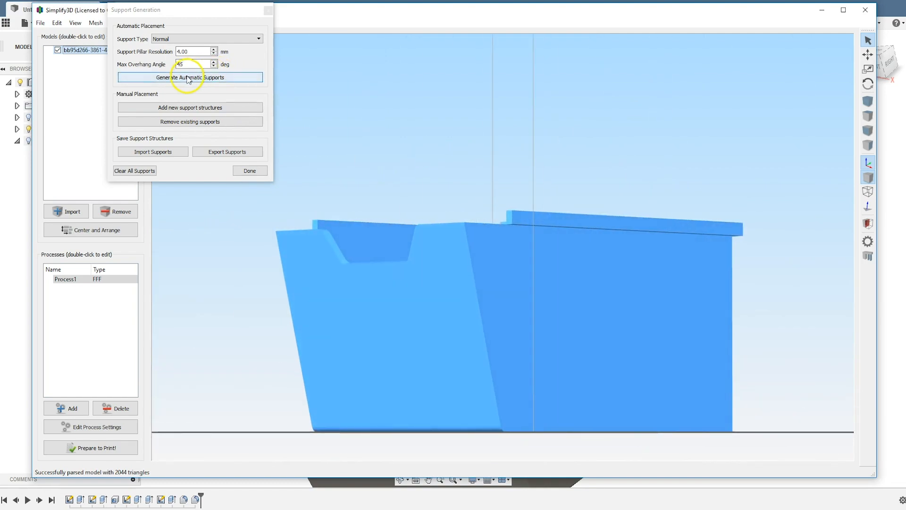
pyautogui.click(222, 78)
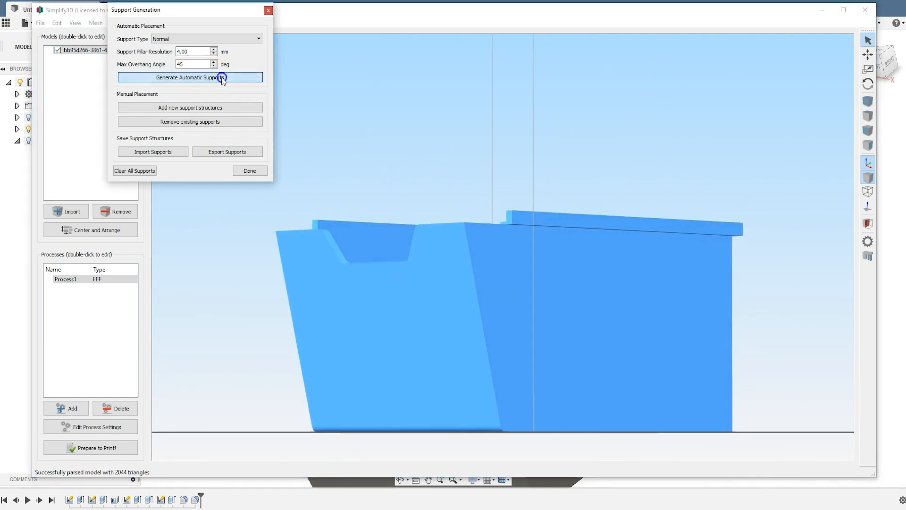
pyautogui.click(213, 54)
pyautogui.click(211, 77)
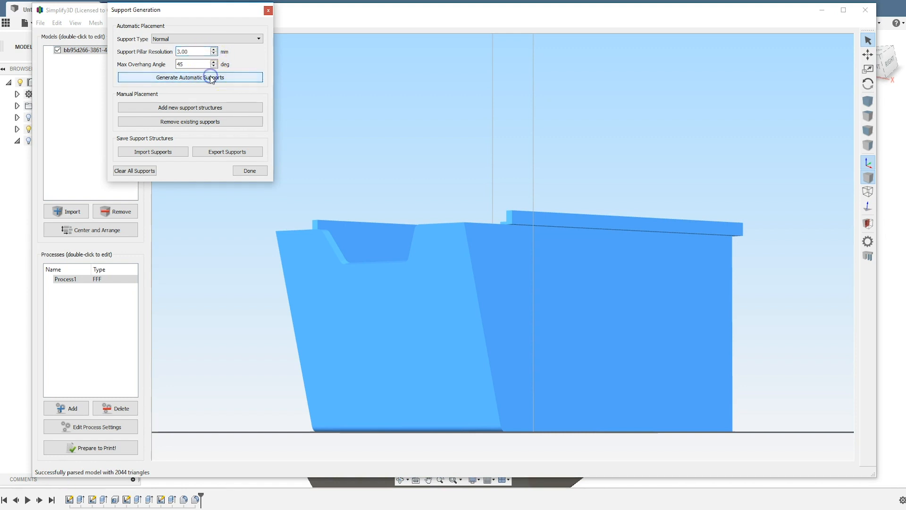
# - Set the support pillar resolution to 2 mm, generate automatic supports under the rim, and finish support generation
pyautogui.click(213, 54)
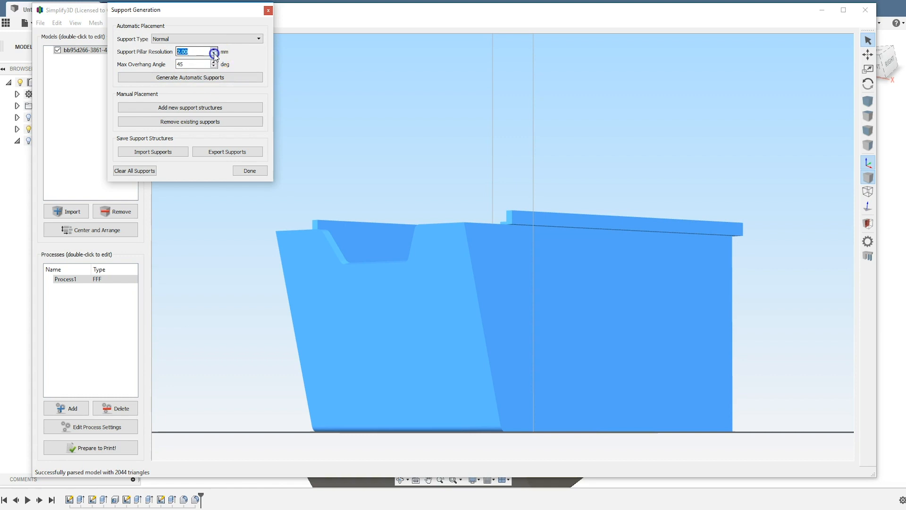
pyautogui.click(201, 78)
pyautogui.moveTo(183, 252); pyautogui.dragTo(279, 262, button='right')
pyautogui.moveTo(280, 262); pyautogui.dragTo(421, 281)
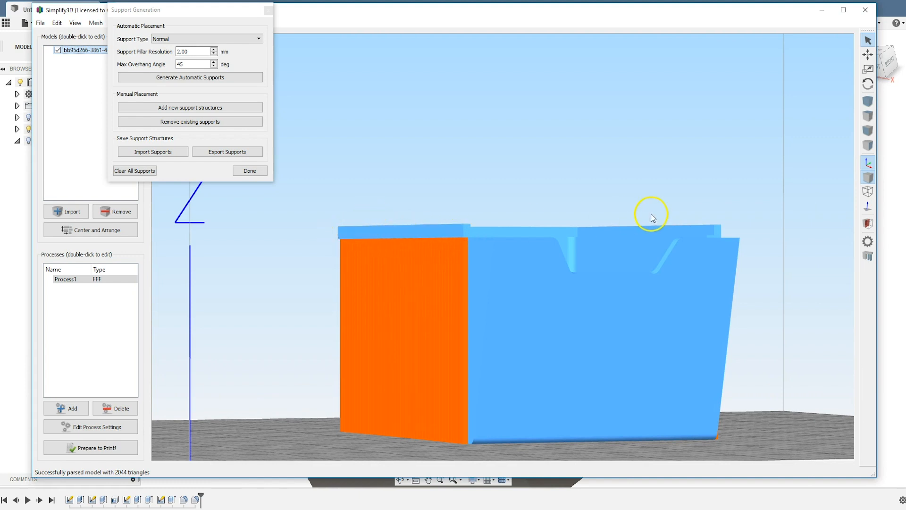
pyautogui.click(244, 171)
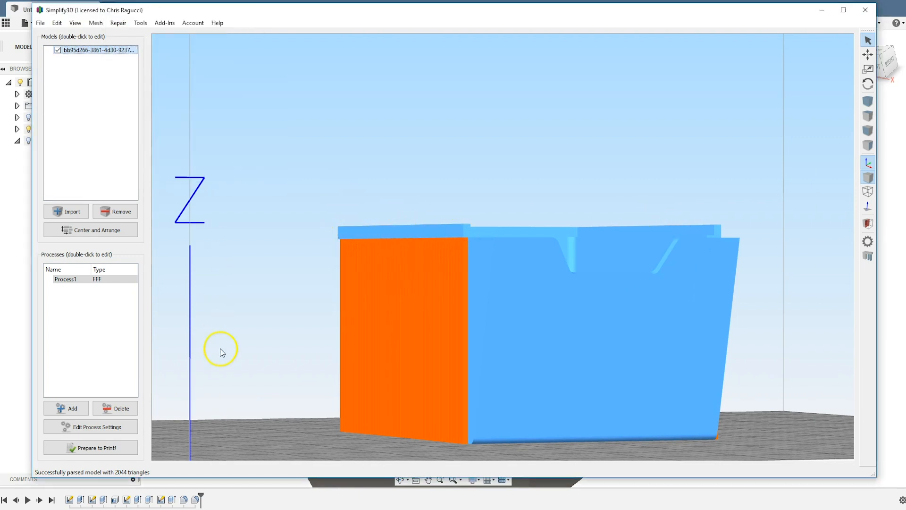
# - Review the support material settings of Process1, dismiss them, and inspect the box and its side supports from the notched front
pyautogui.click(96, 428)
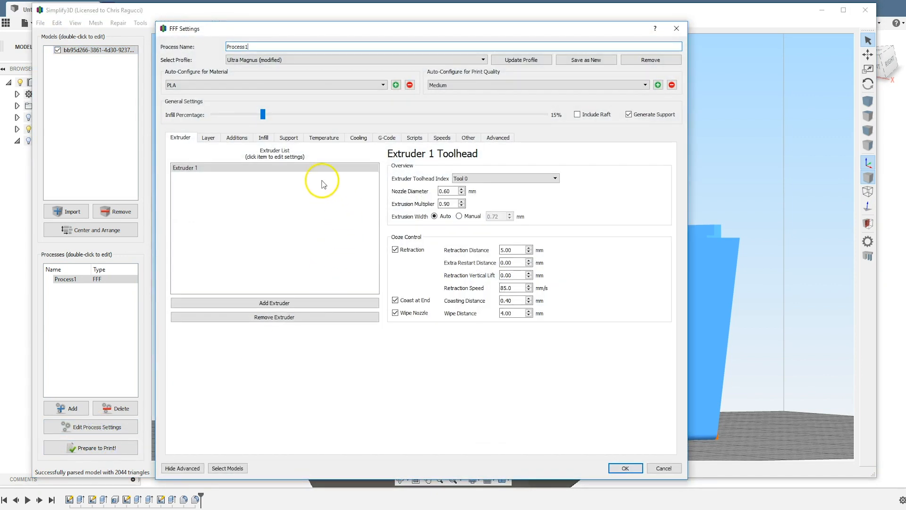
pyautogui.click(288, 138)
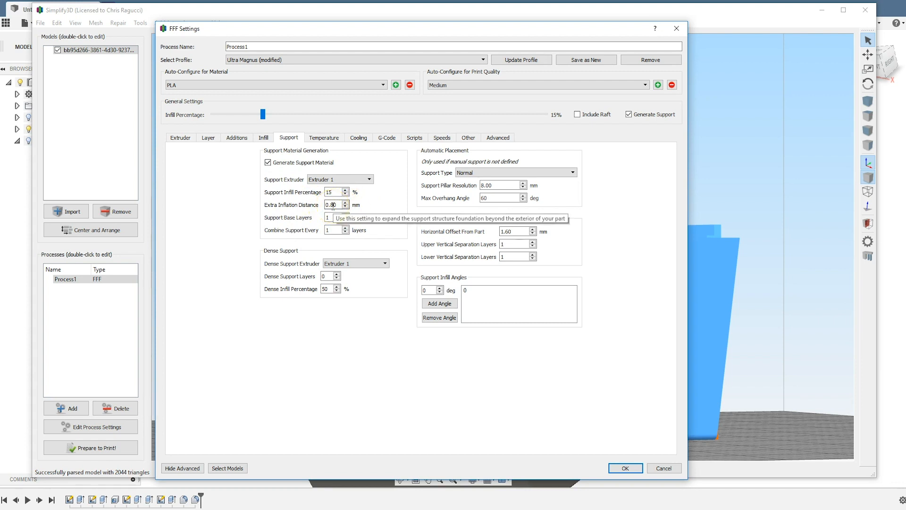
pyautogui.moveTo(384, 28); pyautogui.dragTo(278, 31)
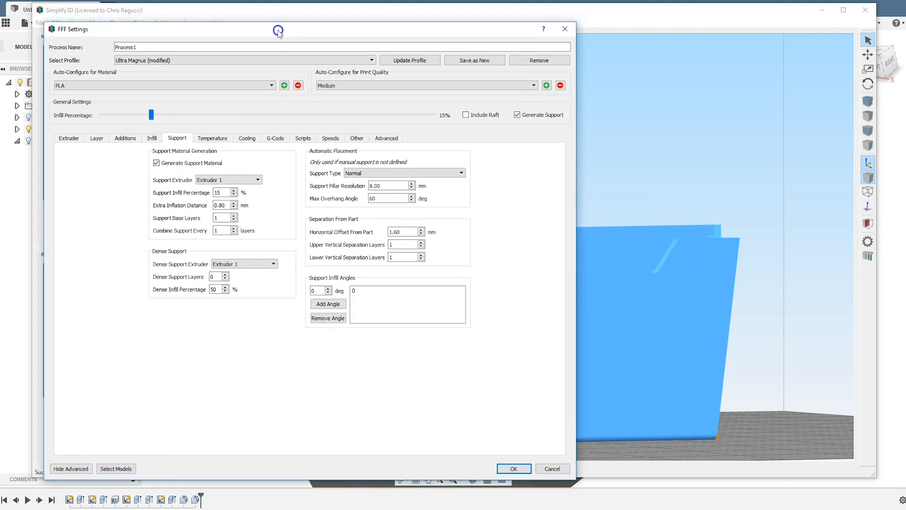
pyautogui.click(708, 279)
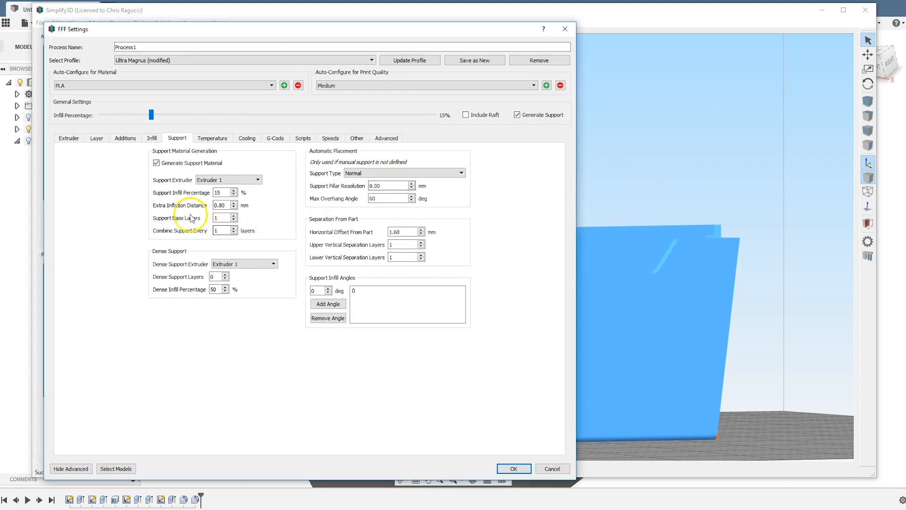
pyautogui.click(558, 470)
pyautogui.moveTo(638, 326); pyautogui.dragTo(505, 337)
pyautogui.moveTo(514, 389); pyautogui.dragTo(537, 417)
pyautogui.moveTo(643, 281); pyautogui.dragTo(649, 202)
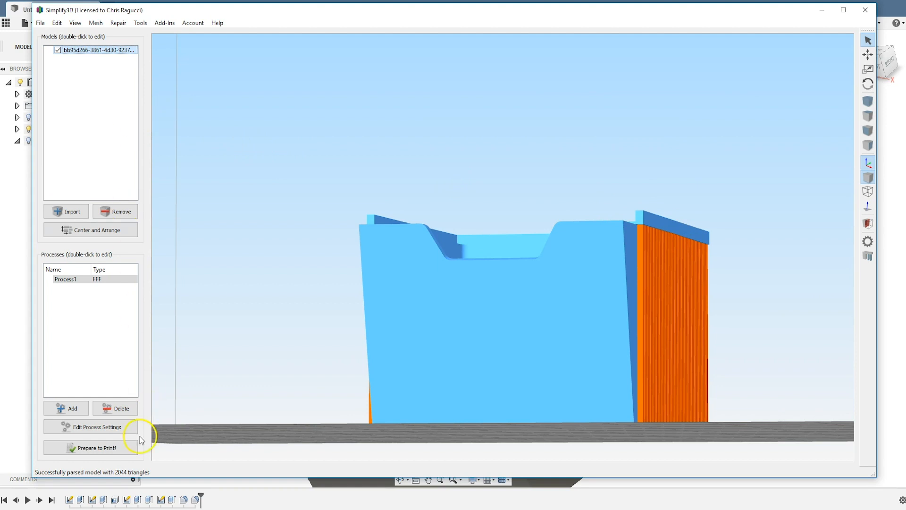
# - Check the support settings of Process1 again, accept them, and slice the box into a print preview
pyautogui.click(91, 427)
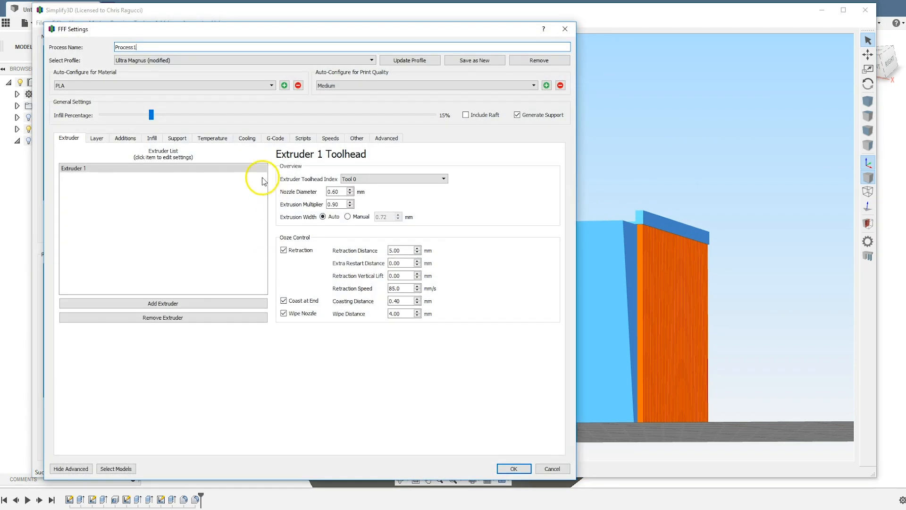
pyautogui.click(178, 137)
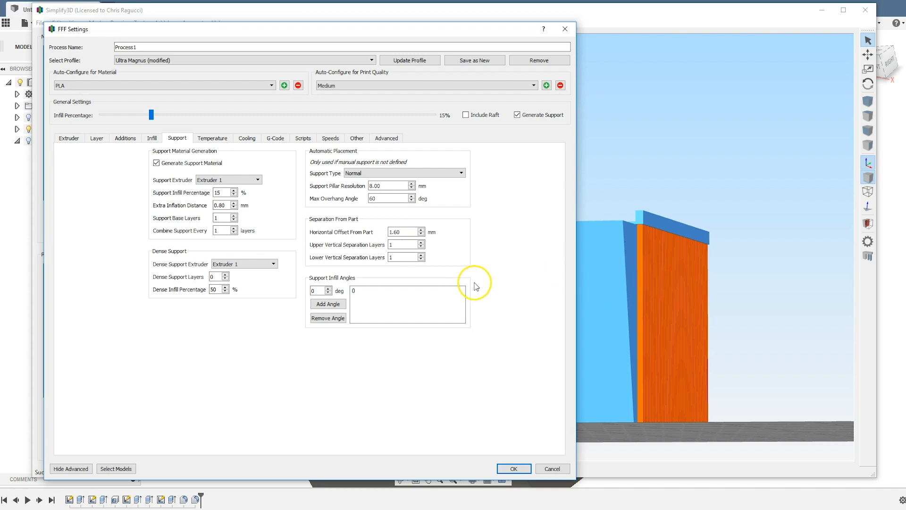
pyautogui.click(514, 469)
pyautogui.click(92, 448)
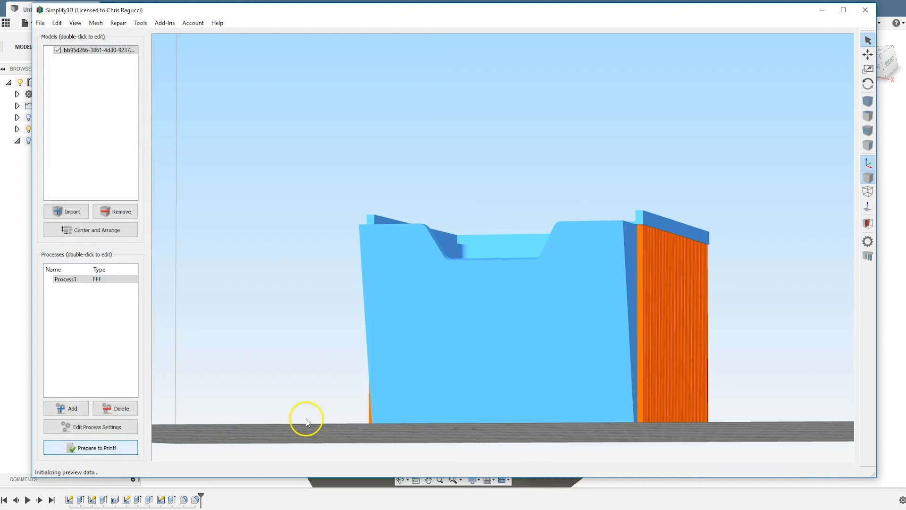
# - Examine the sliced toolpaths closely where the support pillars meet the underside of the overhanging rim
pyautogui.moveTo(701, 233); pyautogui.dragTo(639, 229)
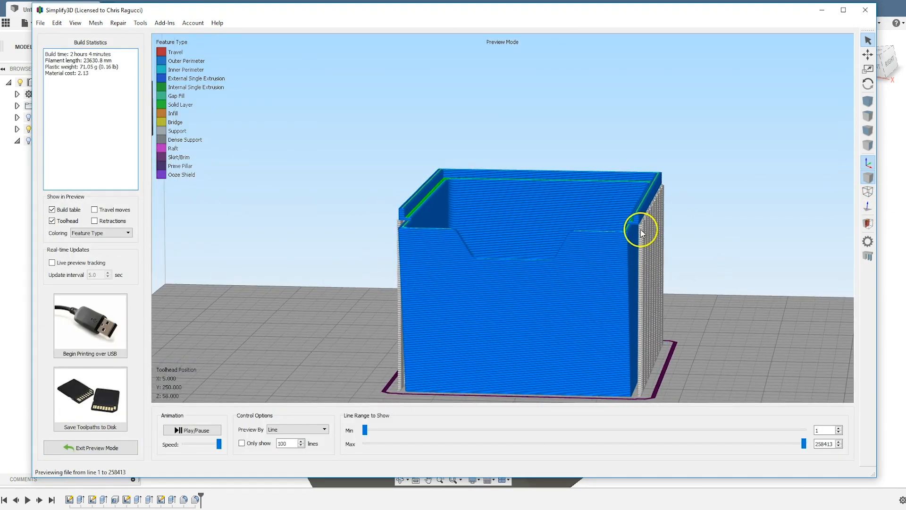
pyautogui.scroll(3, 641, 229)
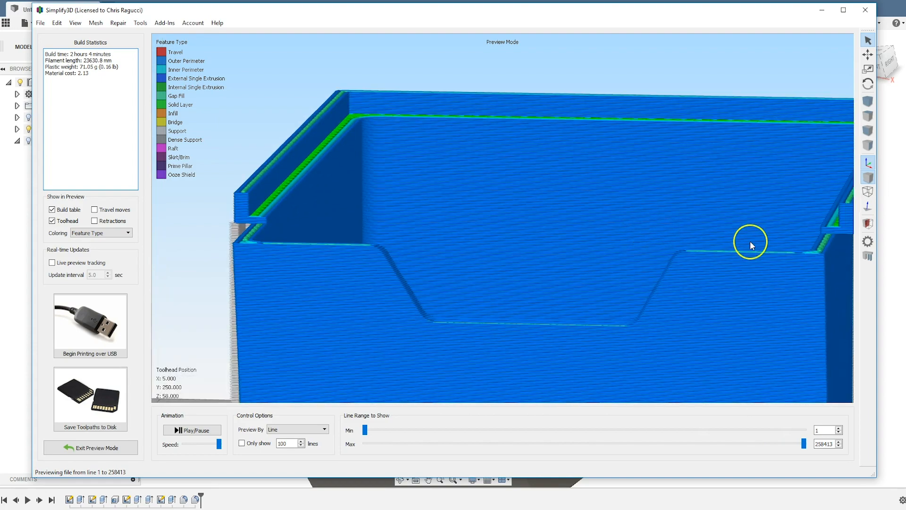
pyautogui.scroll(2, 495, 246)
pyautogui.moveTo(495, 247); pyautogui.dragTo(685, 239)
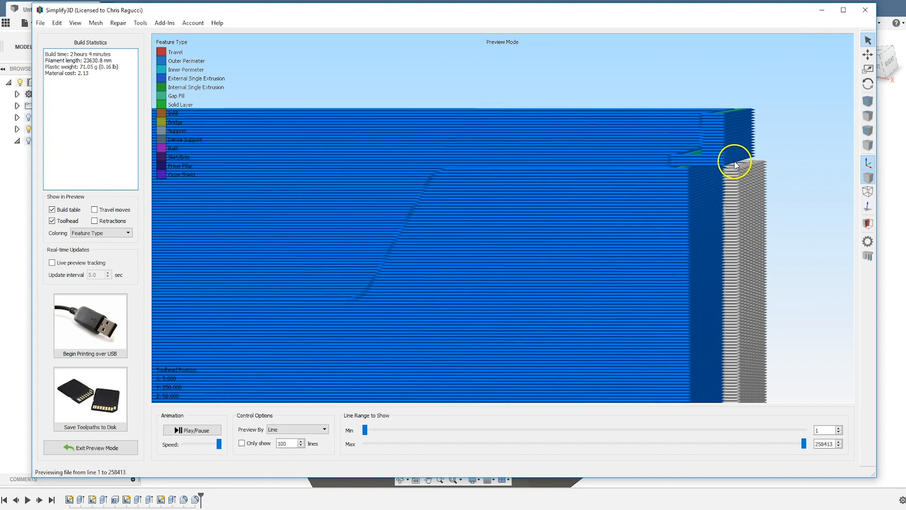
pyautogui.moveTo(714, 182); pyautogui.dragTo(703, 193)
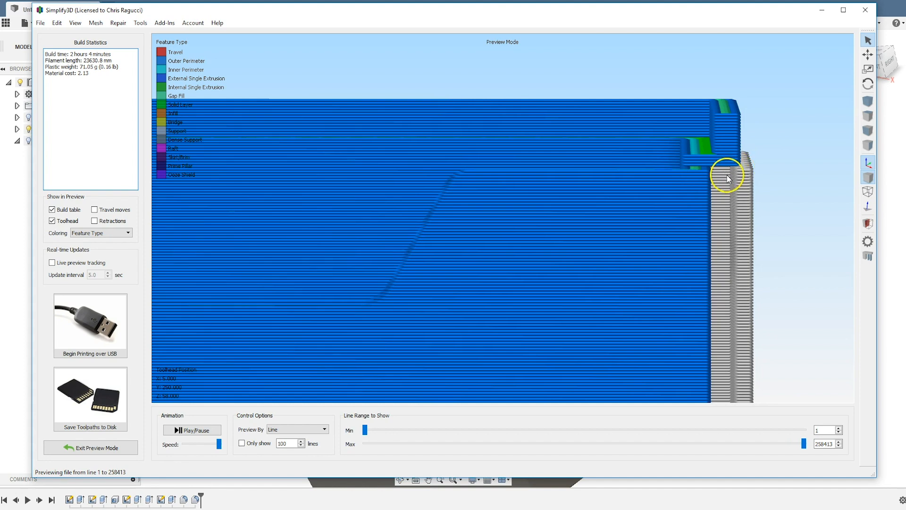
pyautogui.moveTo(722, 194); pyautogui.dragTo(709, 207)
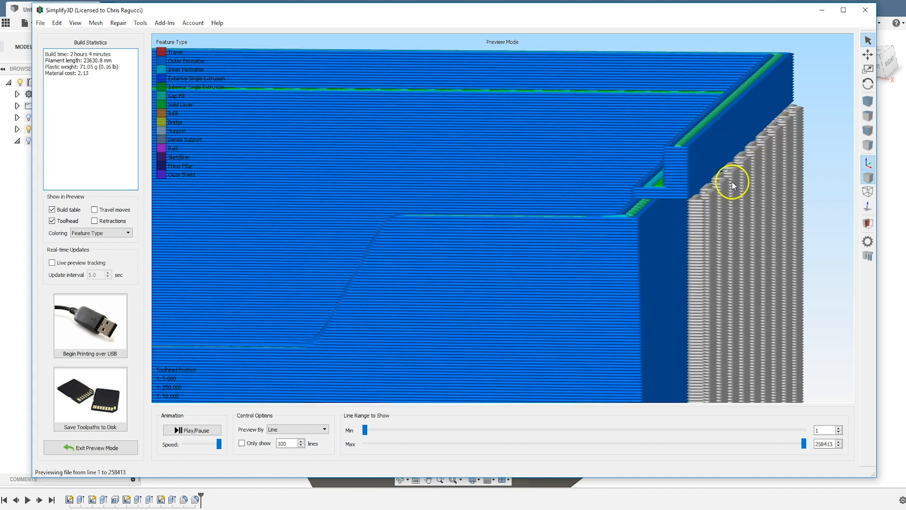
pyautogui.scroll(-4, 671, 331)
pyautogui.scroll(-1, 392, 297)
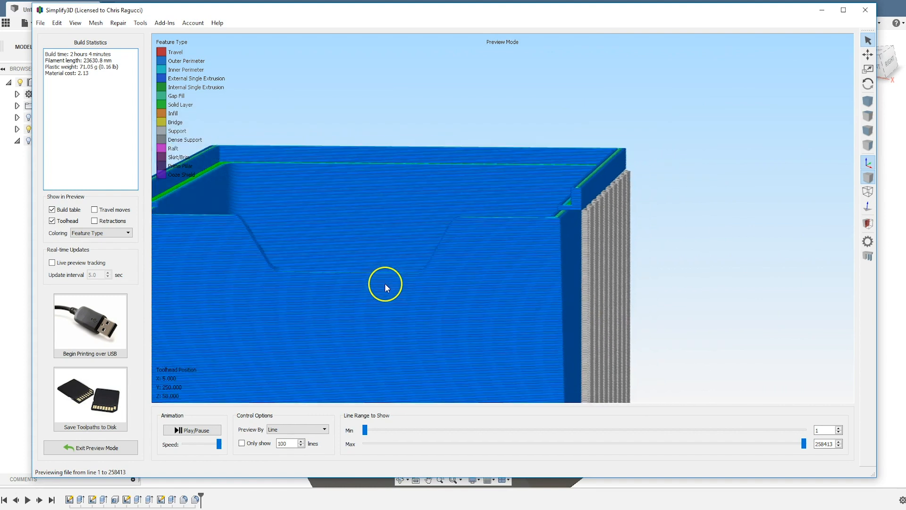
# - Lower the preview's maximum line to inspect the box partway through the print, and leave the preview
pyautogui.moveTo(452, 198); pyautogui.dragTo(614, 262)
pyautogui.moveTo(804, 445); pyautogui.dragTo(529, 445)
pyautogui.moveTo(449, 344); pyautogui.dragTo(594, 183)
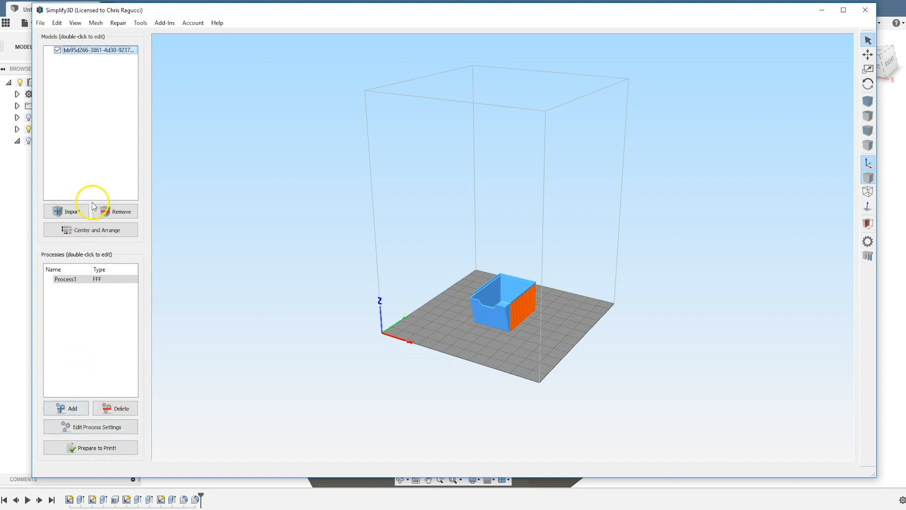
# - Duplicate the box once together with its manually placed supports, and center and arrange both models on the build plate
pyautogui.hotkey('ctrl', 'd')
pyautogui.click(434, 264)
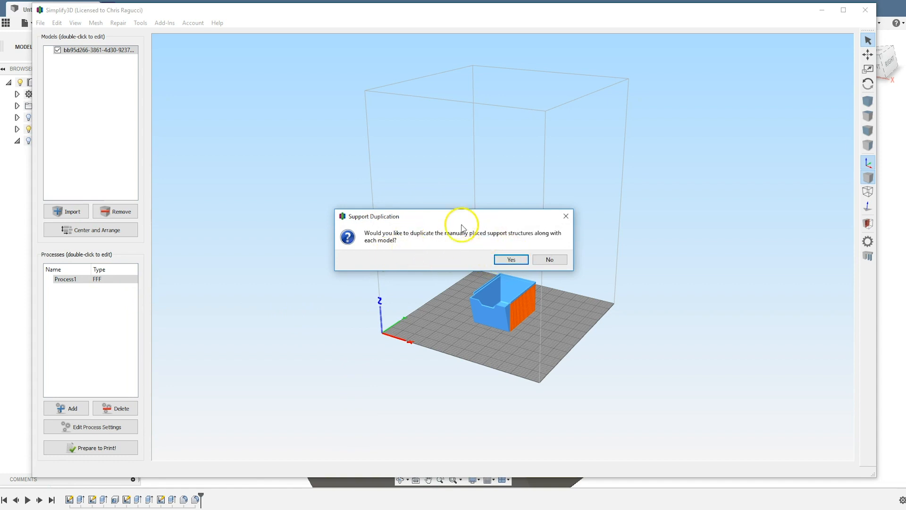
pyautogui.click(511, 260)
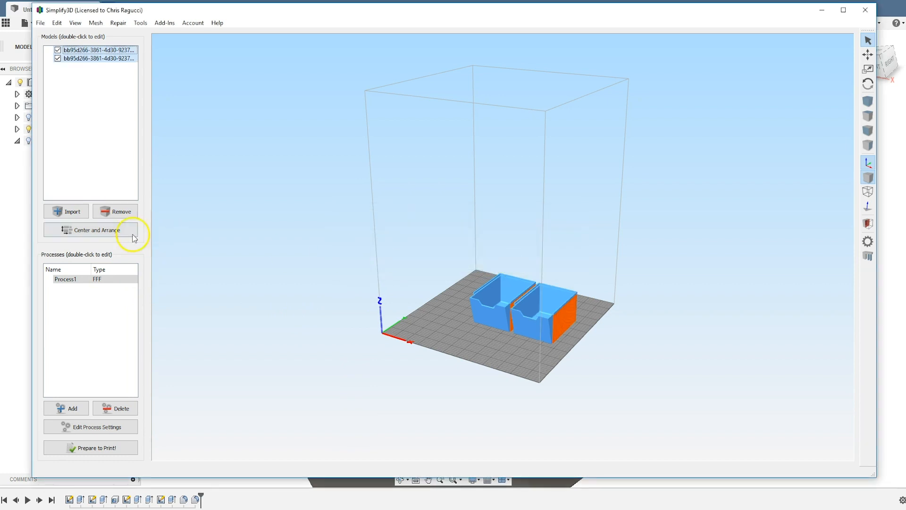
pyautogui.click(113, 230)
pyautogui.moveTo(444, 357); pyautogui.dragTo(486, 344)
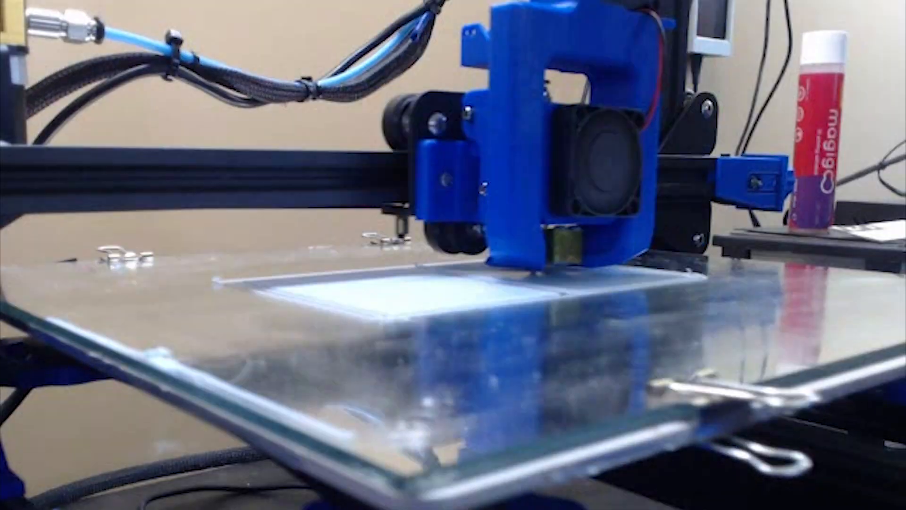